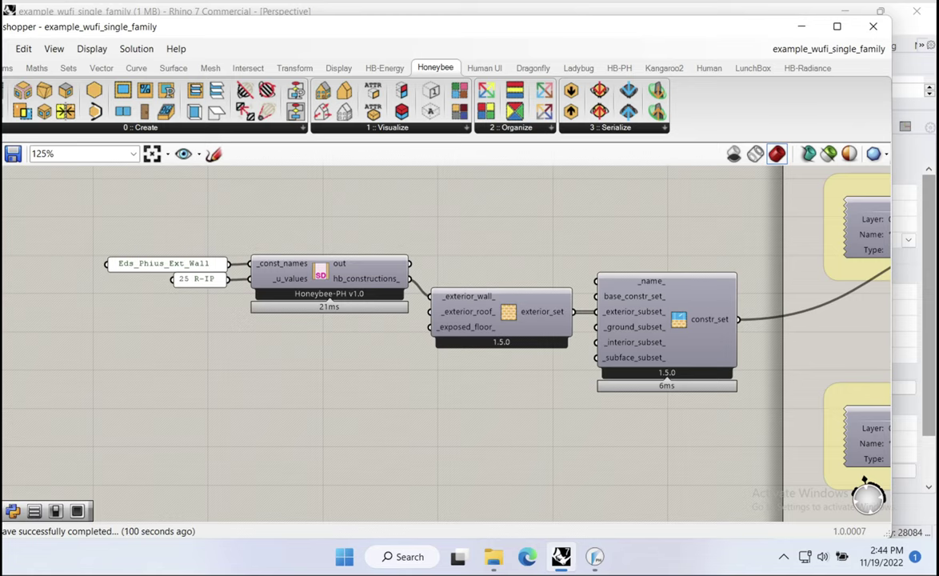
Move the Eds_Phius_Ext_Wall and 25 R-IP panels with their Honeybee-PH constructions component up and left.
right_drag(219, 402, 300, 384)
scroll(292, 328, up, 1)
right_drag(292, 328, 256, 345)
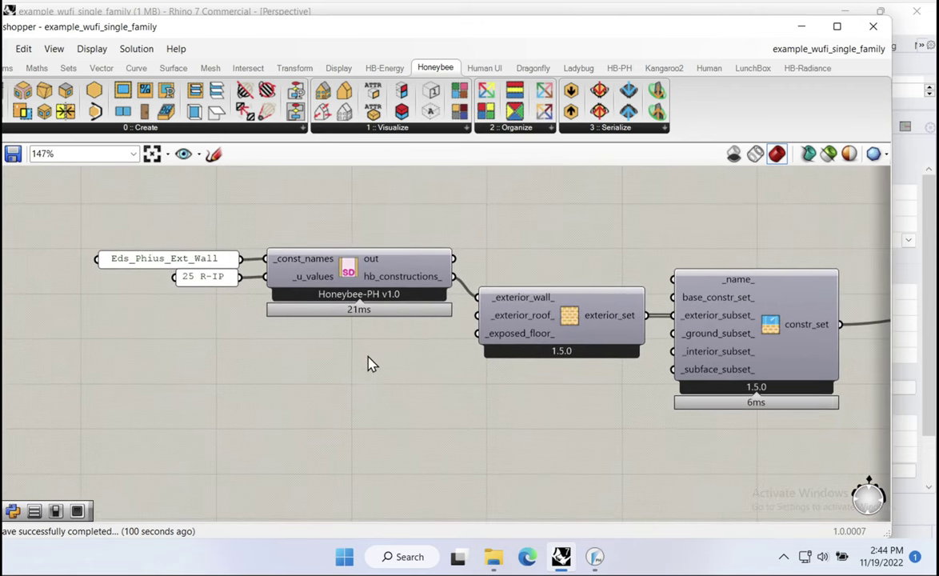
drag(367, 346, 196, 228)
drag(369, 287, 330, 282)
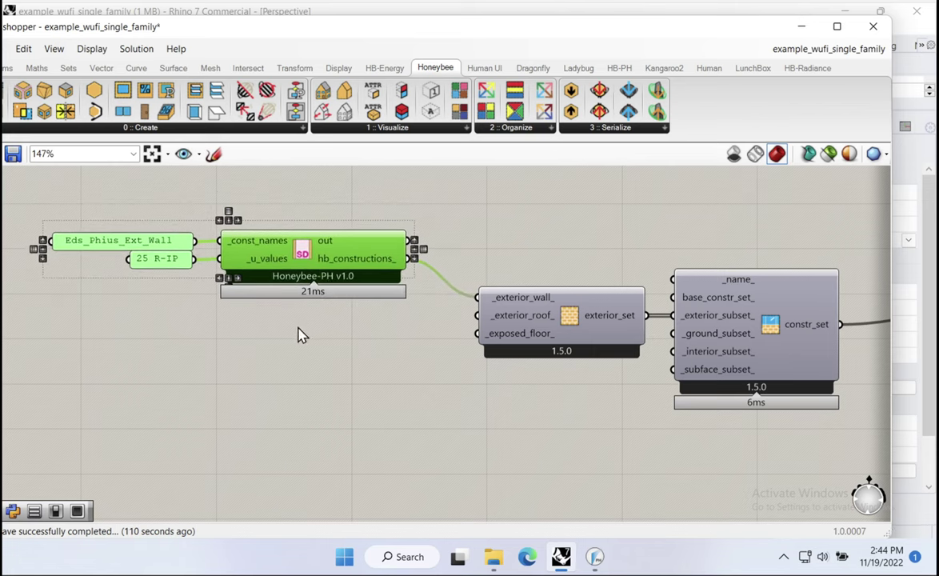
click(296, 335)
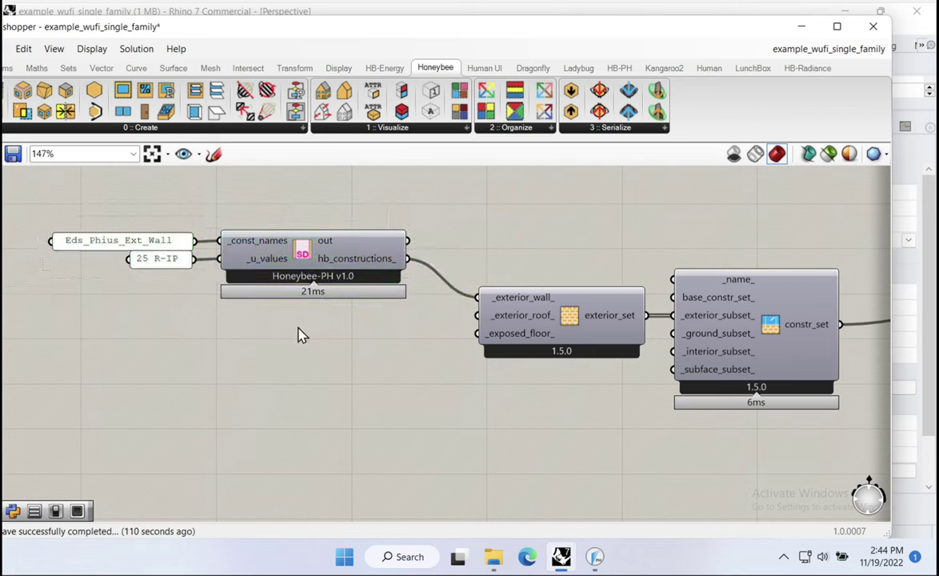
Add a second Honeybee-PH constructions component and wire an Eds_Phius_Roof panel to its _const_names.
click(615, 71)
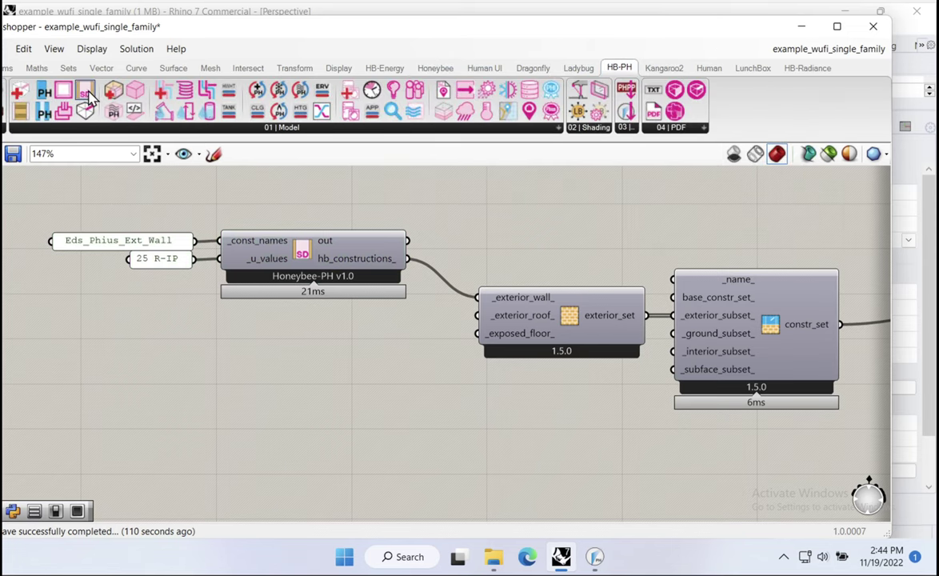
drag(95, 102, 303, 364)
double_click(116, 352)
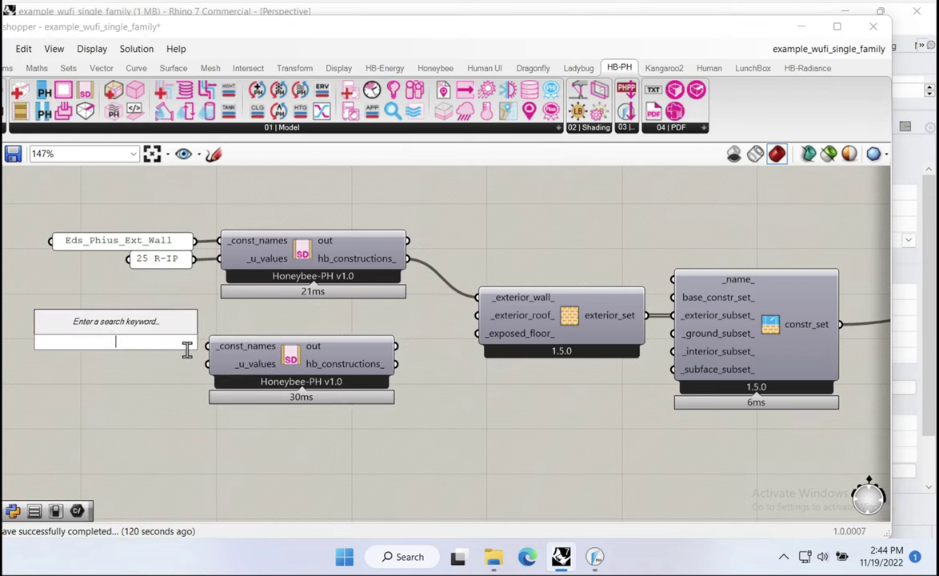
text("Eds)
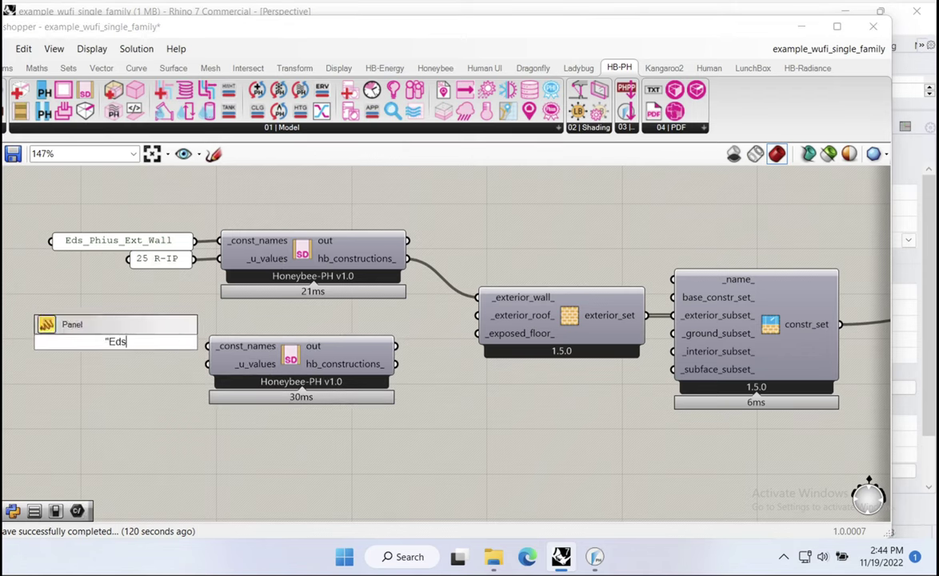
text(_Phius_Roof)
key(Return)
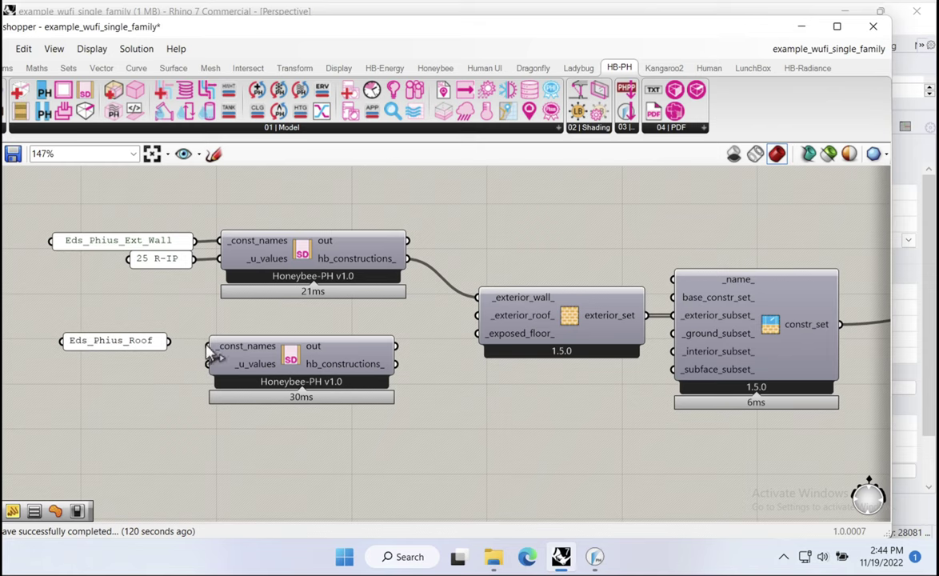
drag(208, 345, 169, 342)
Add an empty panel below the roof name to hold the R-value.
double_click(138, 388)
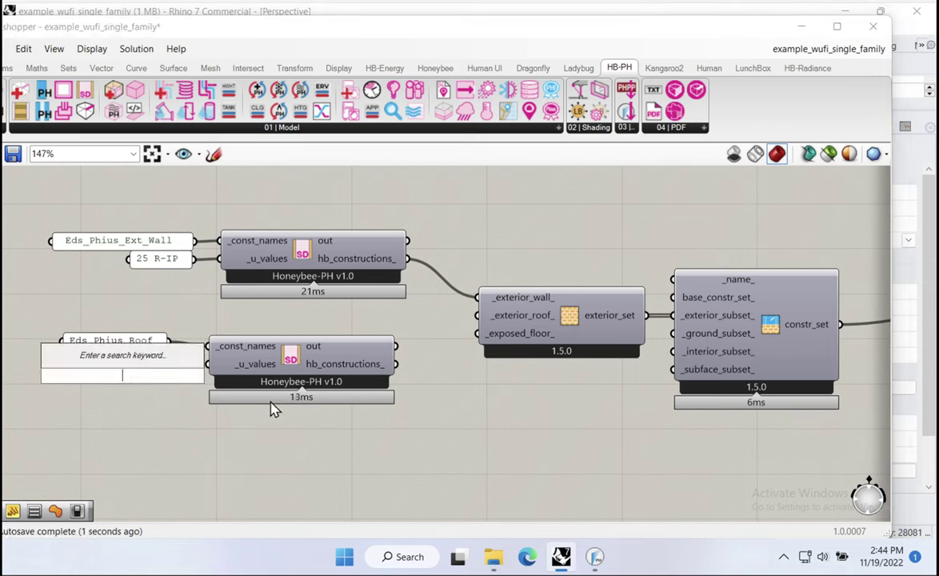
text(")
key(Return)
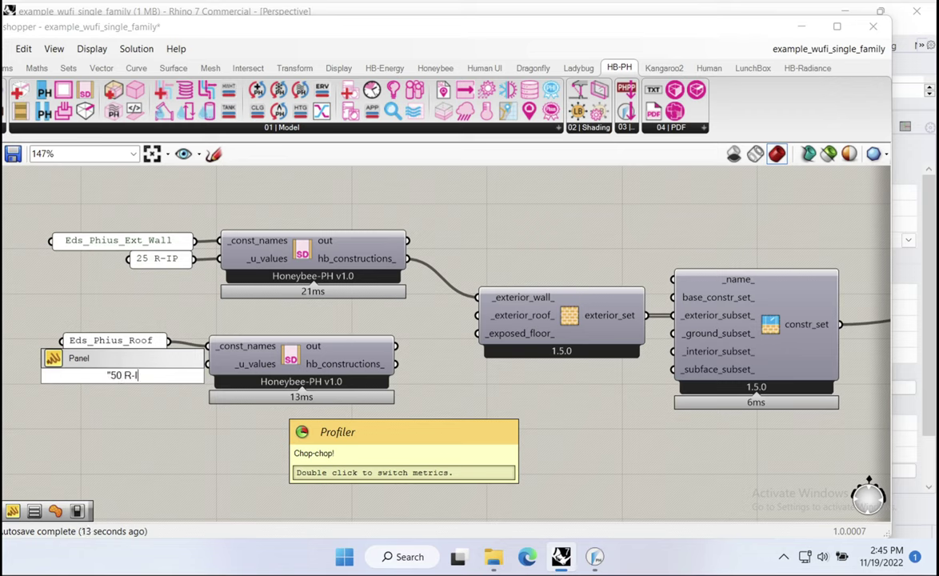
Enter 50 R-IP in the panel, wire it to the roof component's _u_values, and align the panels.
text(P)
click(272, 411)
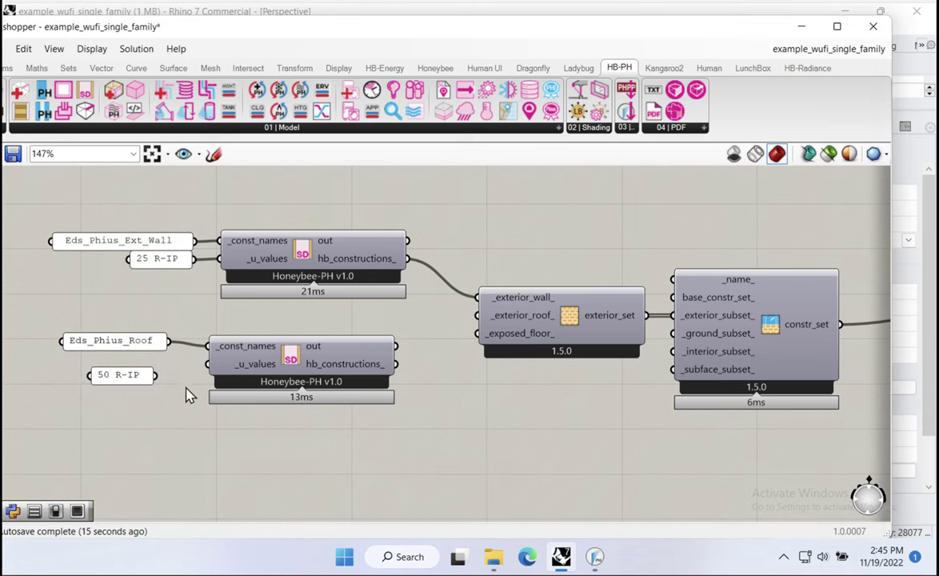
scroll(184, 390, up, 3)
drag(162, 375, 232, 359)
drag(112, 375, 136, 366)
mouse_move(288, 365)
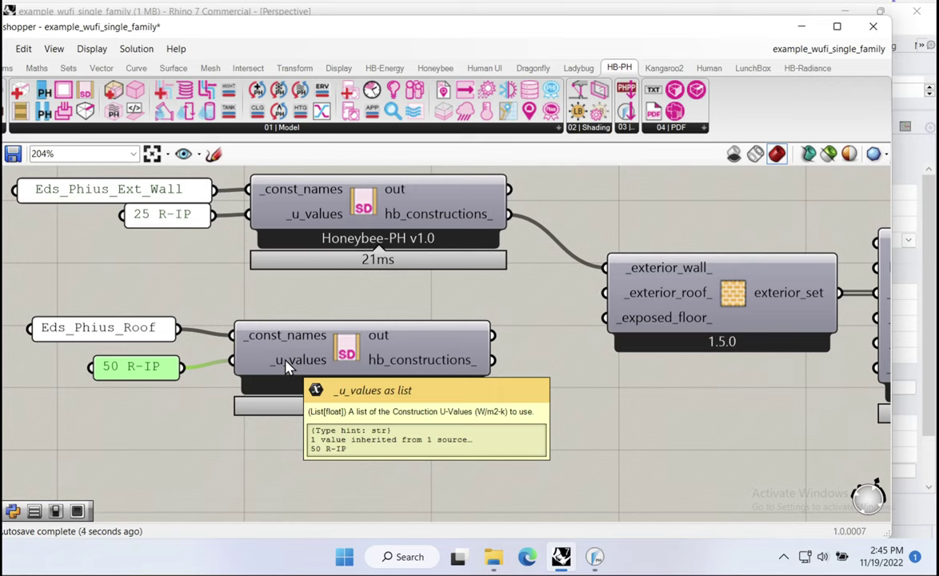
drag(98, 374, 130, 369)
drag(132, 328, 171, 367)
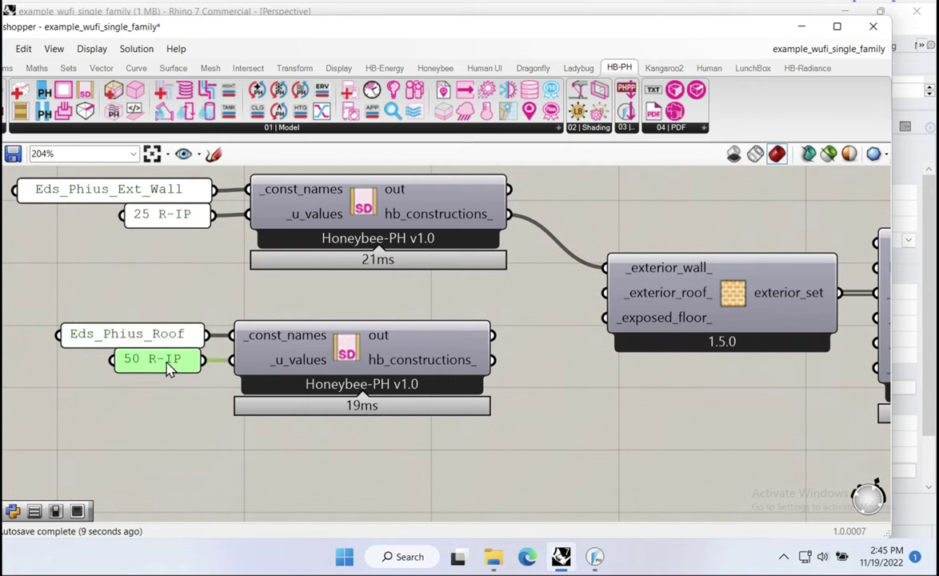
Preview the roof hb_constructions_ output in a panel and wire it to _exterior_roof_.
click(402, 349)
right_drag(443, 412, 406, 343)
double_click(373, 381)
text(panel)
key(Return)
drag(472, 289, 218, 378)
drag(329, 411, 700, 468)
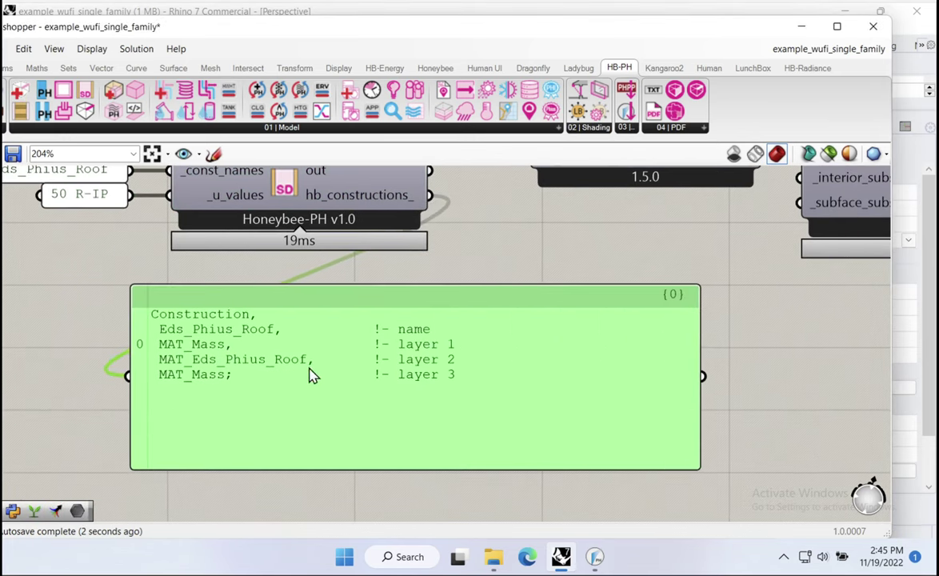
right_drag(209, 308, 339, 415)
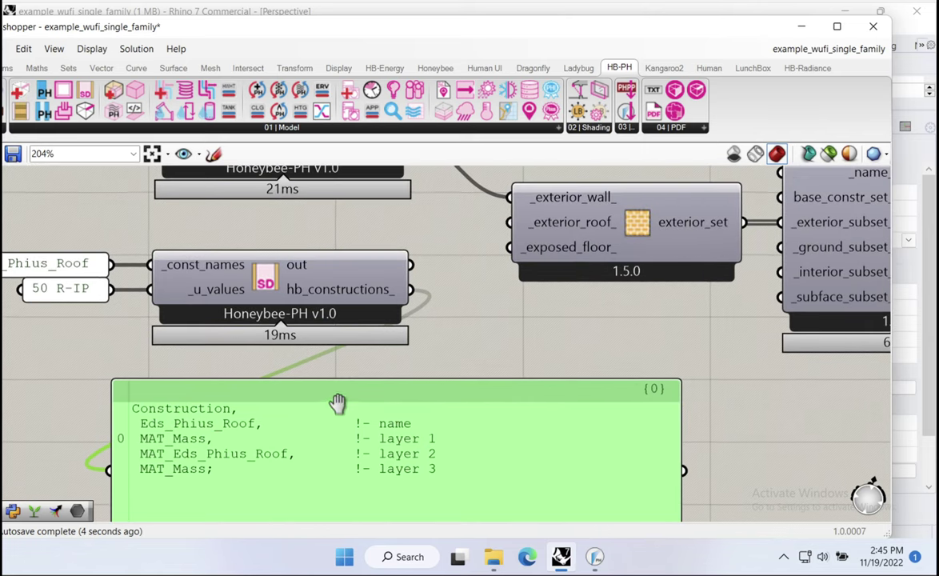
drag(409, 289, 510, 222)
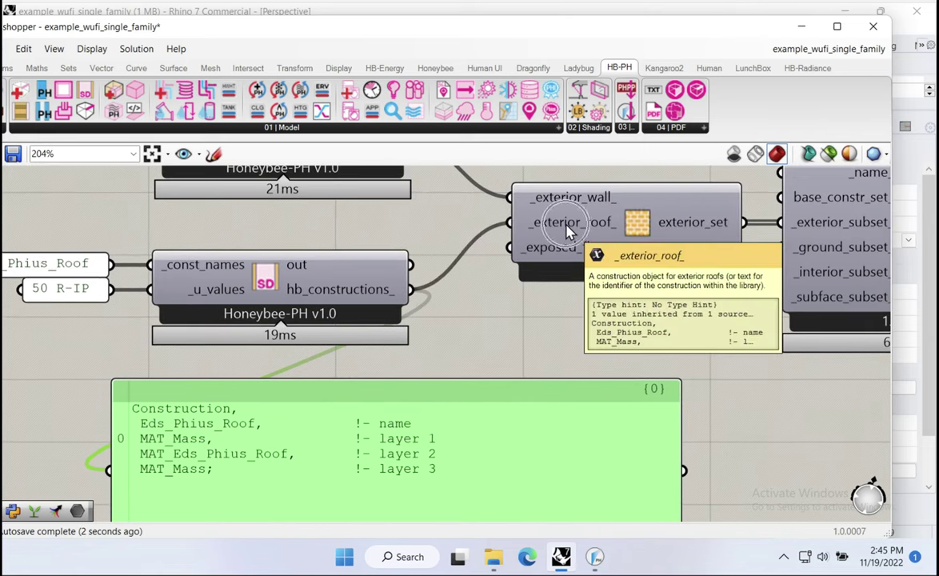
key(Delete)
scroll(484, 292, down, 2)
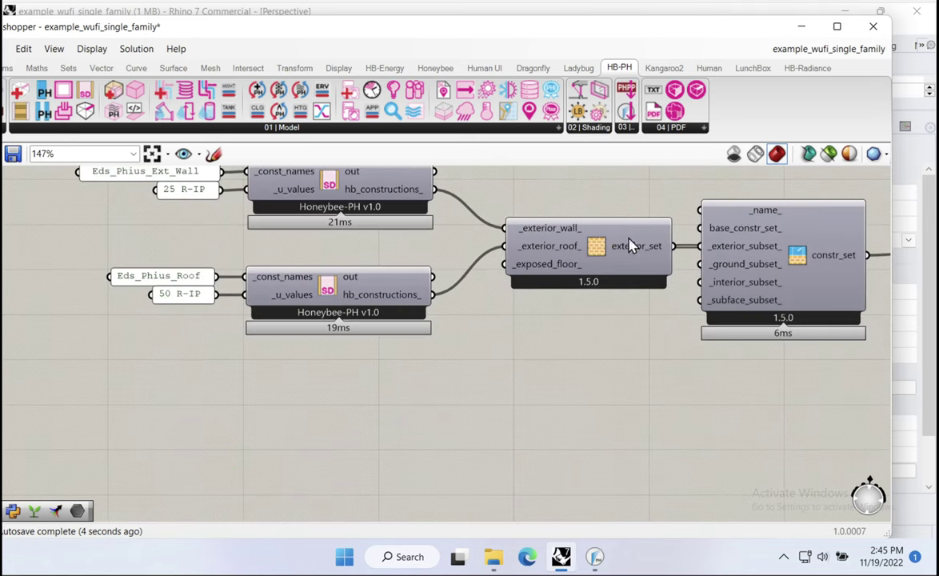
click(632, 277)
scroll(612, 328, down, 1)
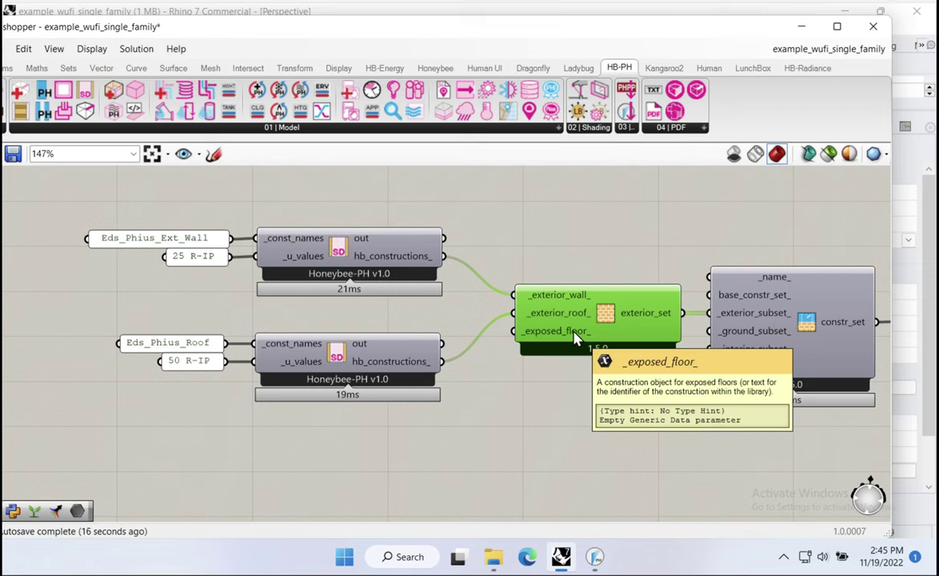
mouse_move(574, 338)
mouse_down()
mouse_move(553, 340)
mouse_move(570, 339)
mouse_up()
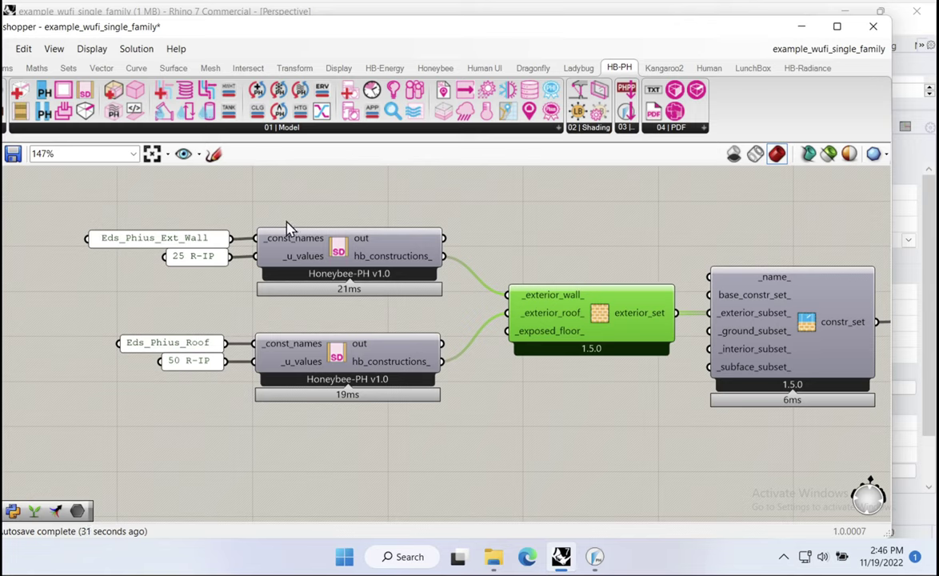
drag(42, 201, 461, 416)
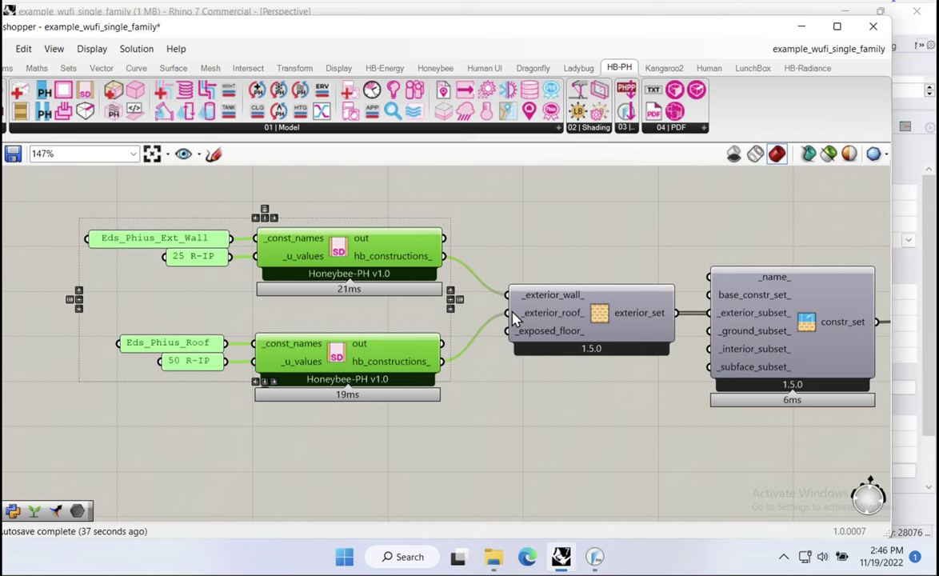
click(213, 153)
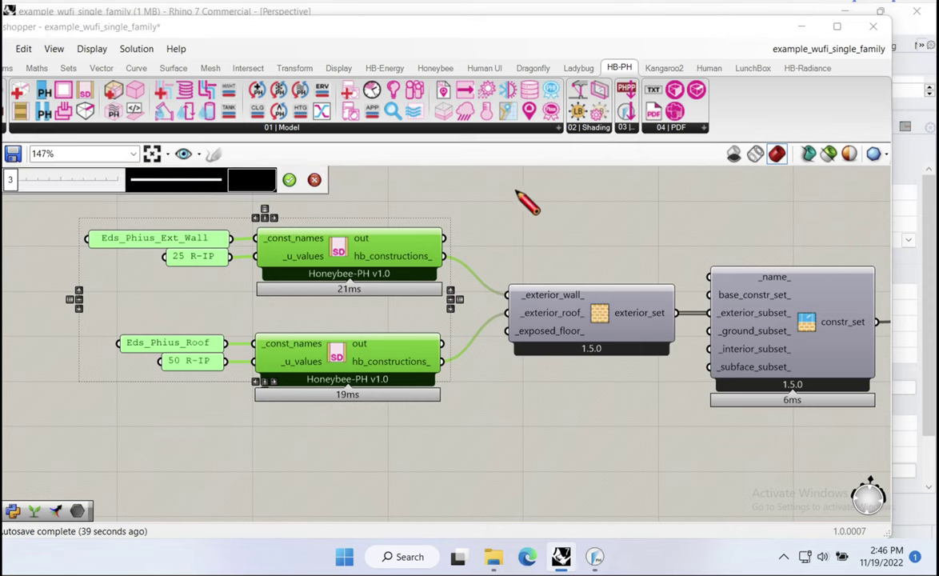
mouse_move(398, 183)
mouse_down()
mouse_move(560, 280)
mouse_move(504, 348)
mouse_move(406, 435)
mouse_up()
click(289, 179)
click(445, 210)
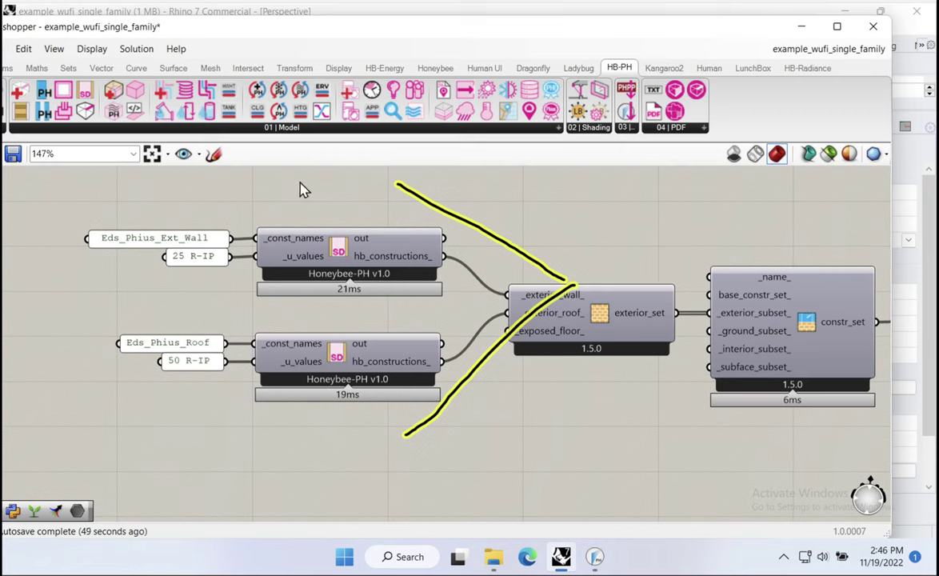
key(Delete)
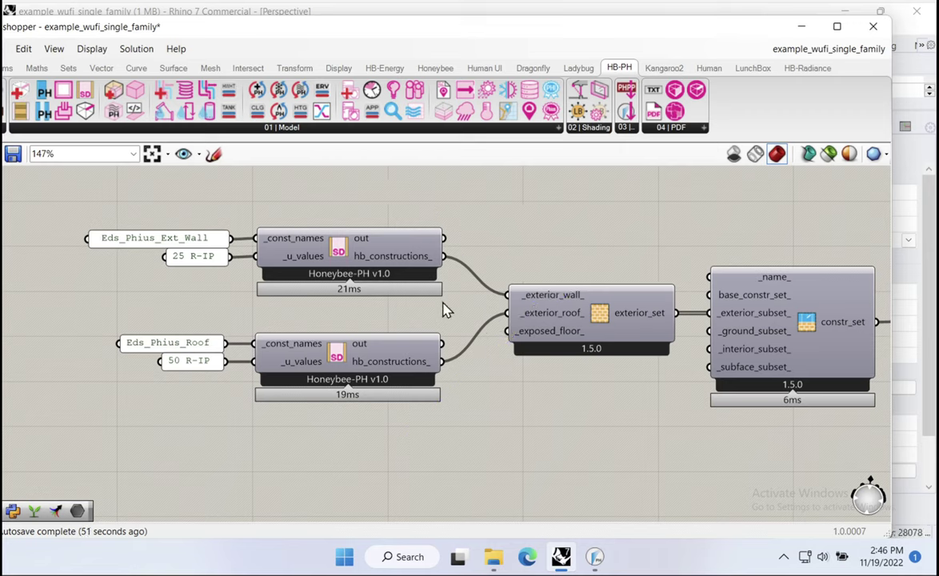
Delete the roof constructions component and move the wall component and its panels down.
drag(370, 289, 276, 389)
key(Delete)
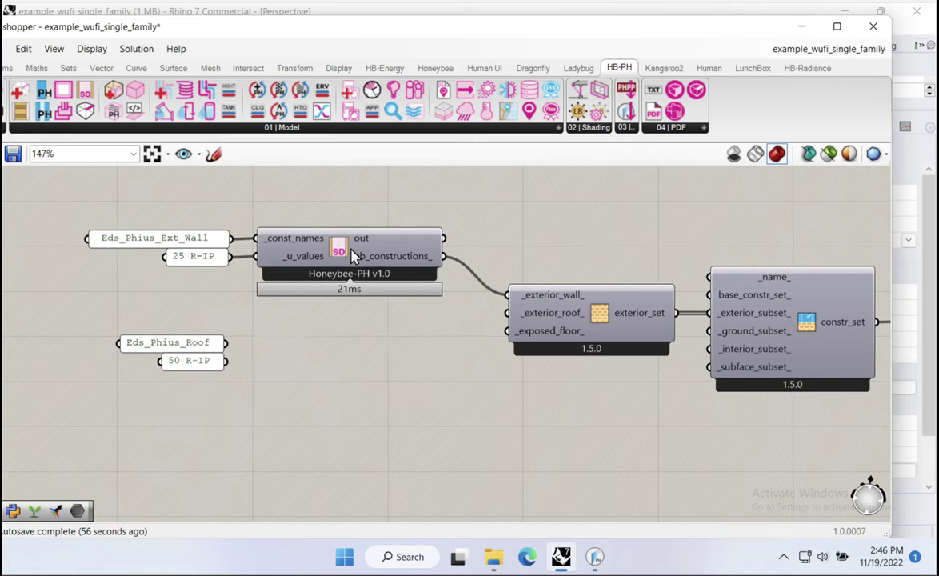
drag(351, 262, 369, 304)
scroll(168, 266, up, 2)
drag(192, 261, 215, 336)
drag(192, 232, 182, 184)
Reposition the wall nodes and disconnect the wall construction from the exterior set.
click(499, 314)
drag(500, 315, 472, 315)
drag(203, 231, 201, 231)
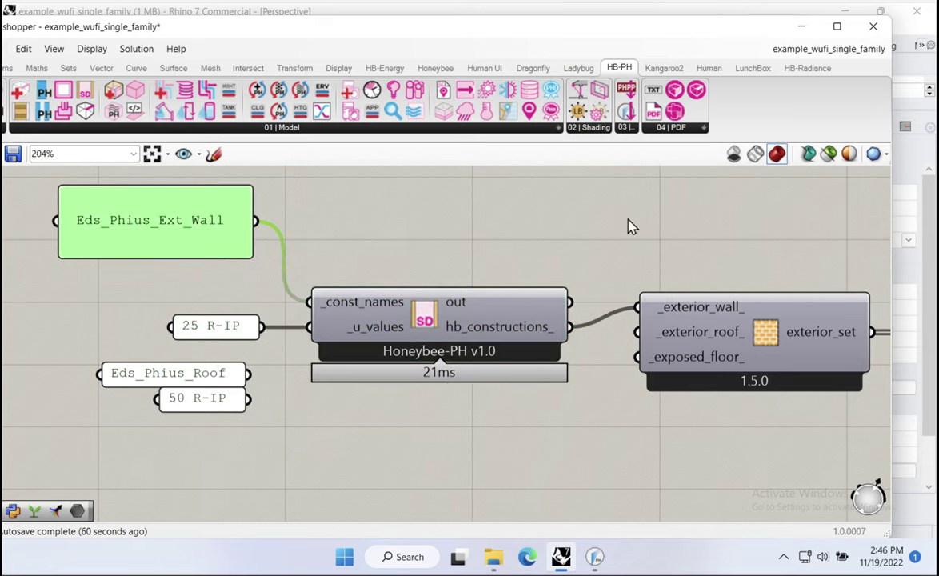
mouse_move(566, 316)
alt+mouse_down()
mouse_move(625, 311)
mouse_move(594, 335)
mouse_move(678, 308)
mouse_move(570, 328)
alt+mouse_up()
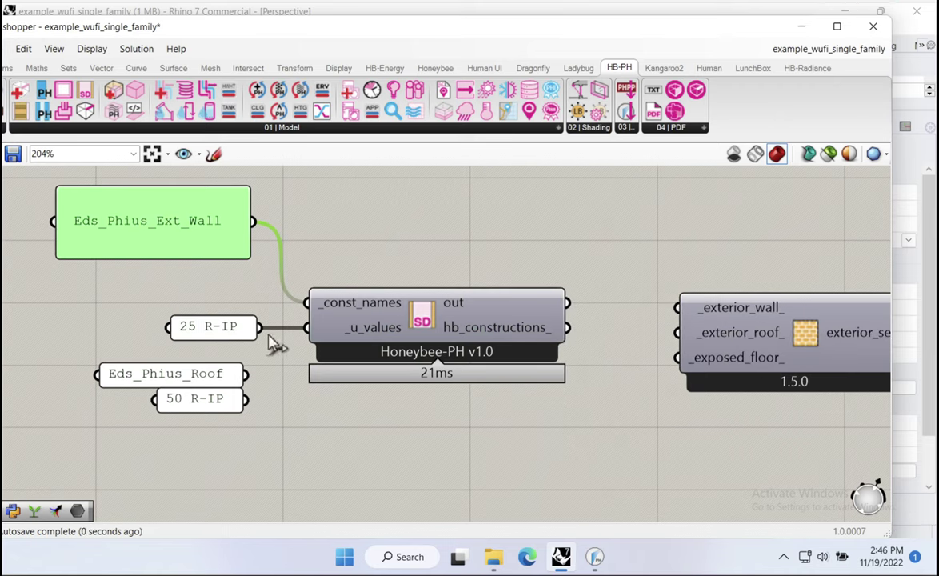
right_drag(226, 289, 362, 272)
Make the Eds_Phius_Ext_Wall panel multiline and add Eds_Phius_Roof as its second line.
double_click(334, 357)
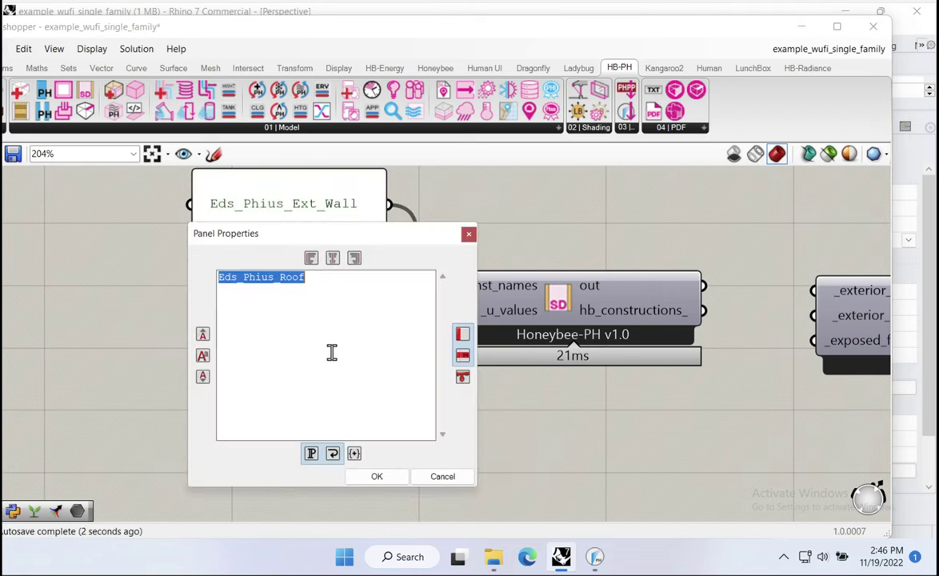
right_click(234, 281)
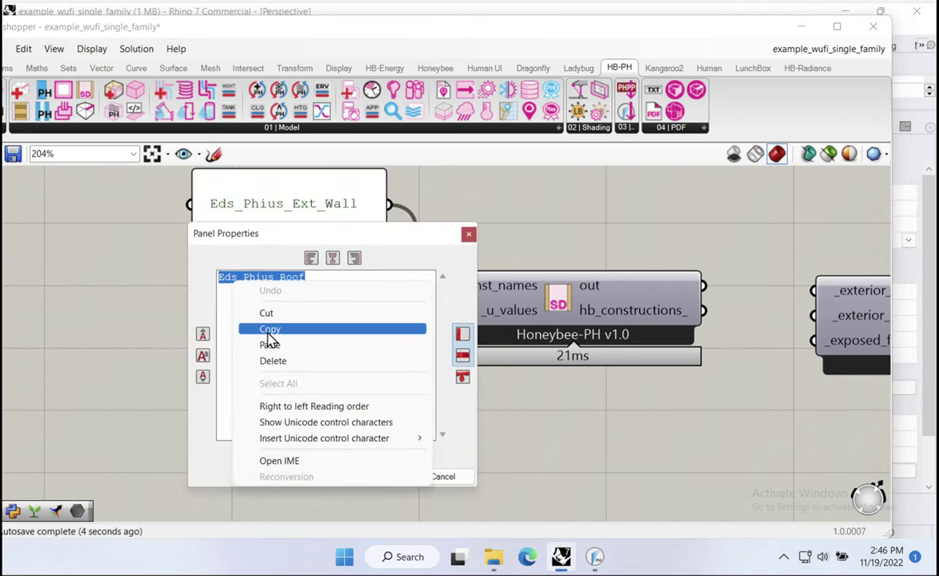
click(271, 331)
click(443, 476)
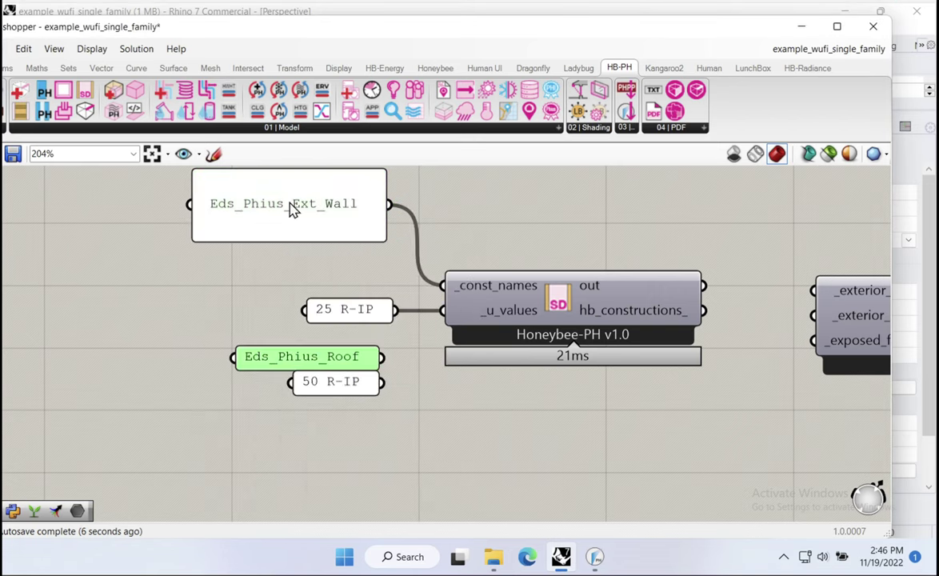
click(336, 210)
right_click(346, 206)
click(392, 217)
double_click(360, 204)
click(349, 178)
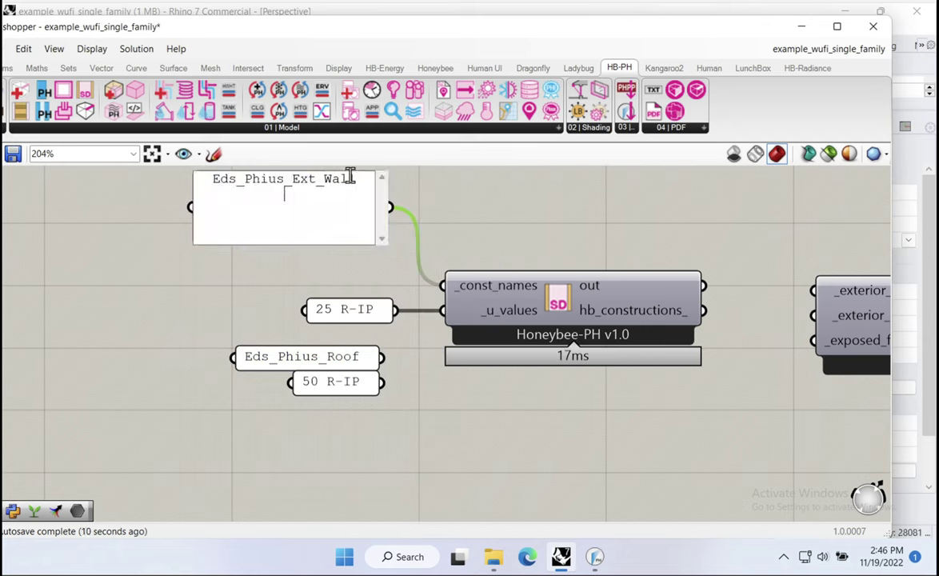
key(Return)
key(ctrl+v)
click(351, 268)
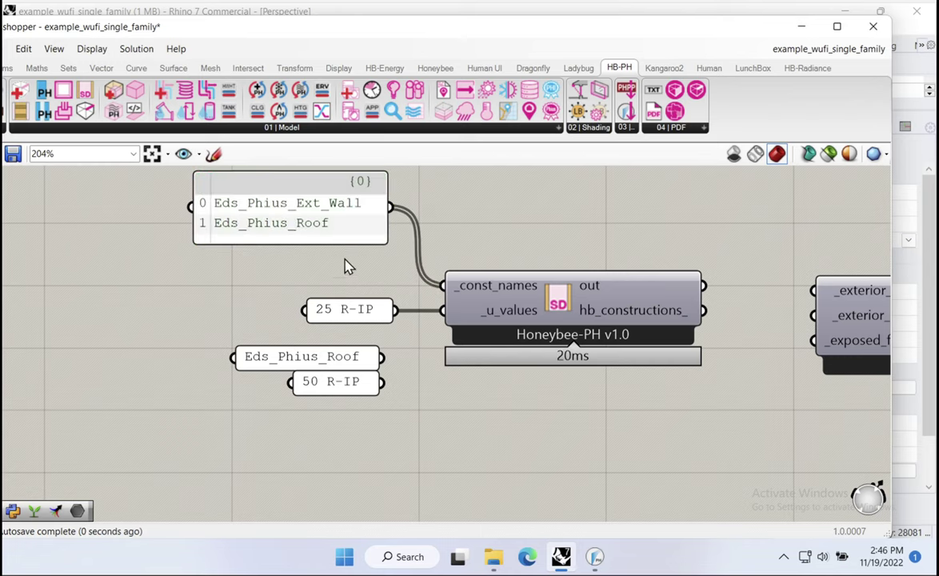
Delete the separate Eds_Phius_Roof panel and reposition the name and 25 R-IP panels.
click(320, 336)
key(Delete)
drag(304, 225, 317, 249)
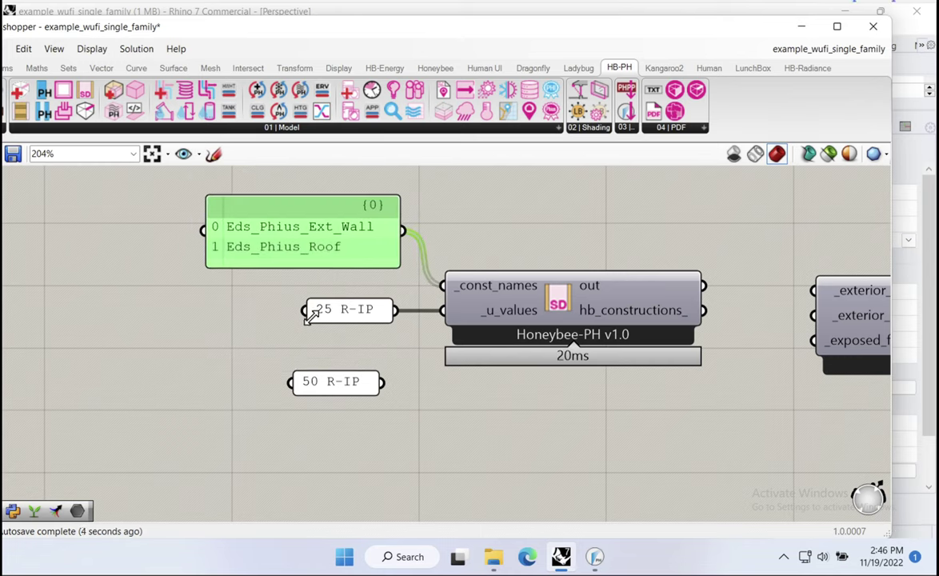
drag(308, 320, 217, 338)
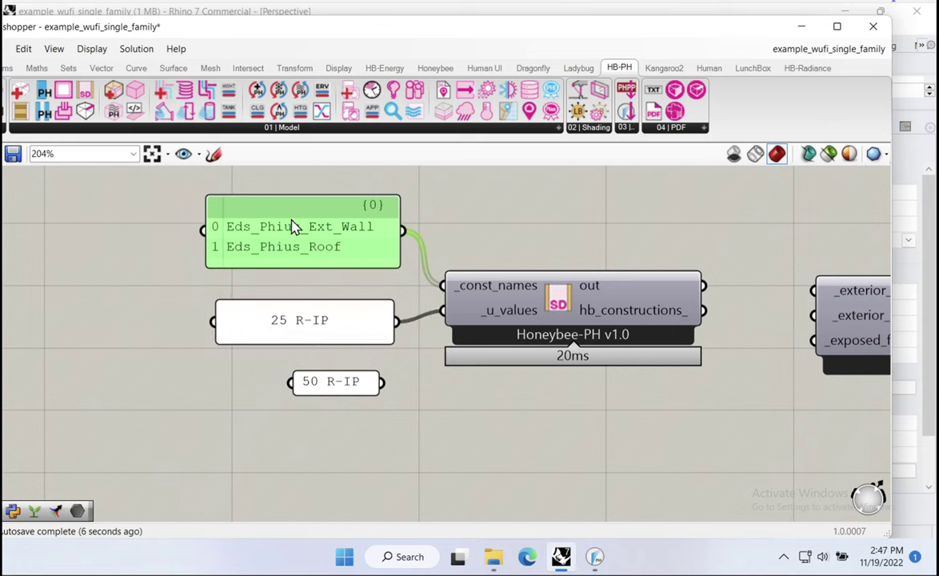
Make the 25 R-IP panel multiline and add 50 R-IP as its second line.
right_click(314, 319)
click(346, 216)
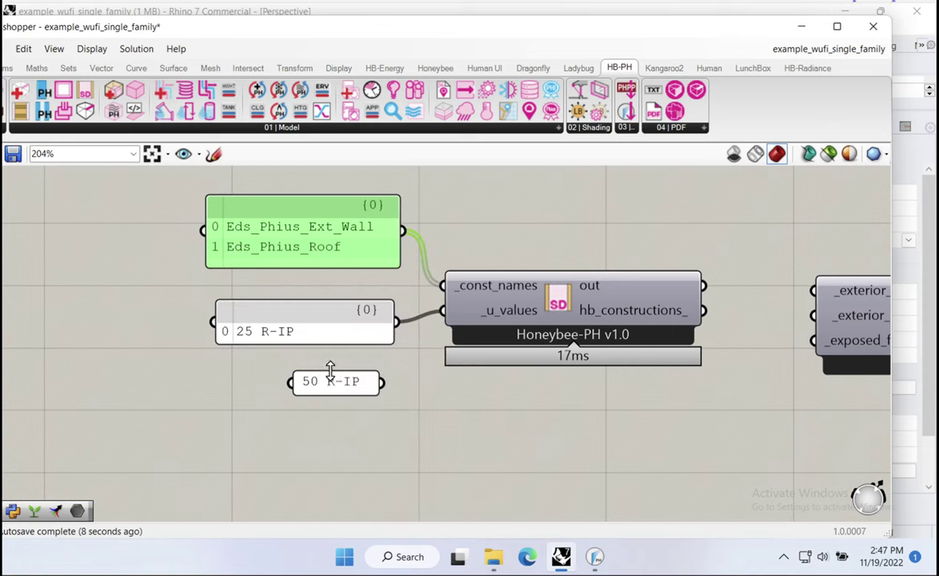
drag(310, 343, 331, 430)
click(312, 358)
double_click(312, 359)
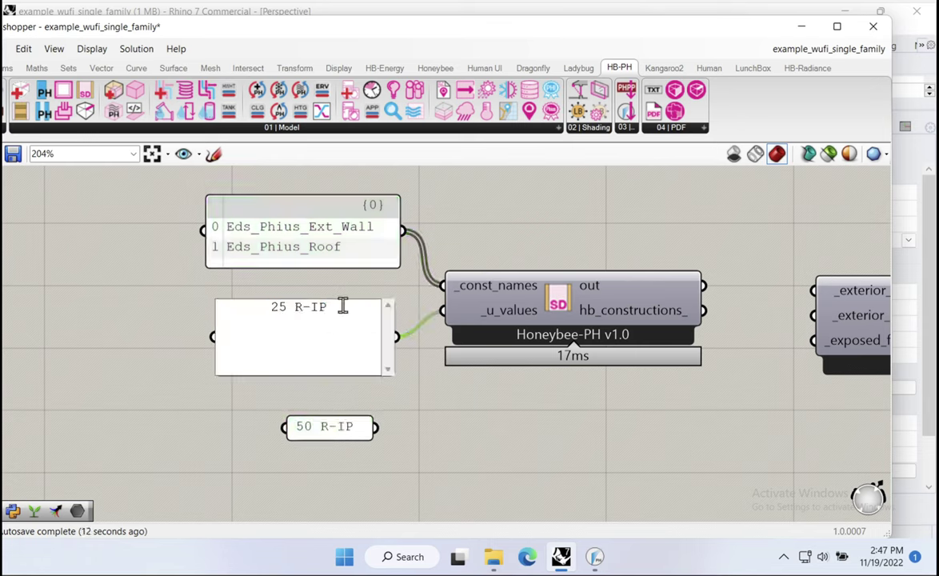
key(Return)
text(50 R-IP)
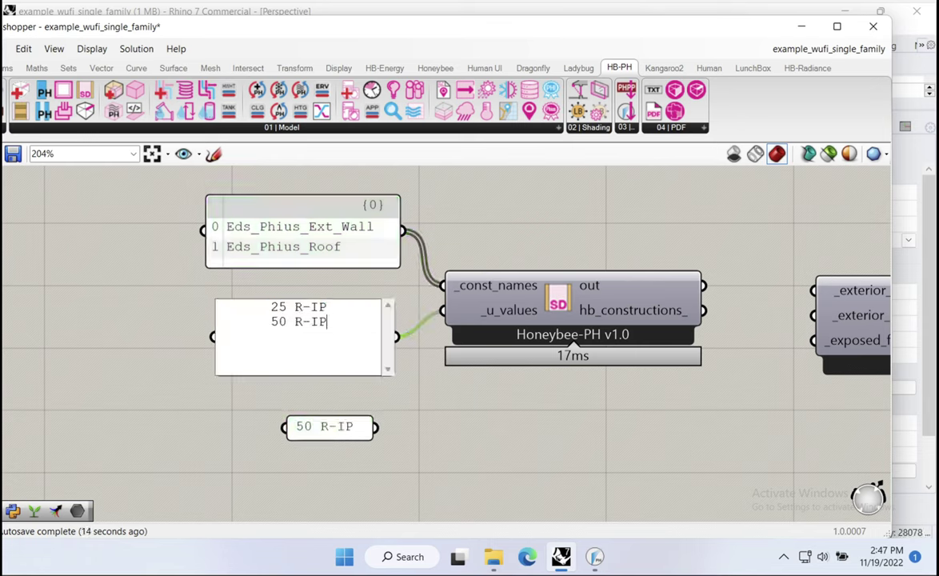
click(471, 432)
Delete the separate 50 R-IP panel, then move and widen the combined R-IP panel.
click(346, 416)
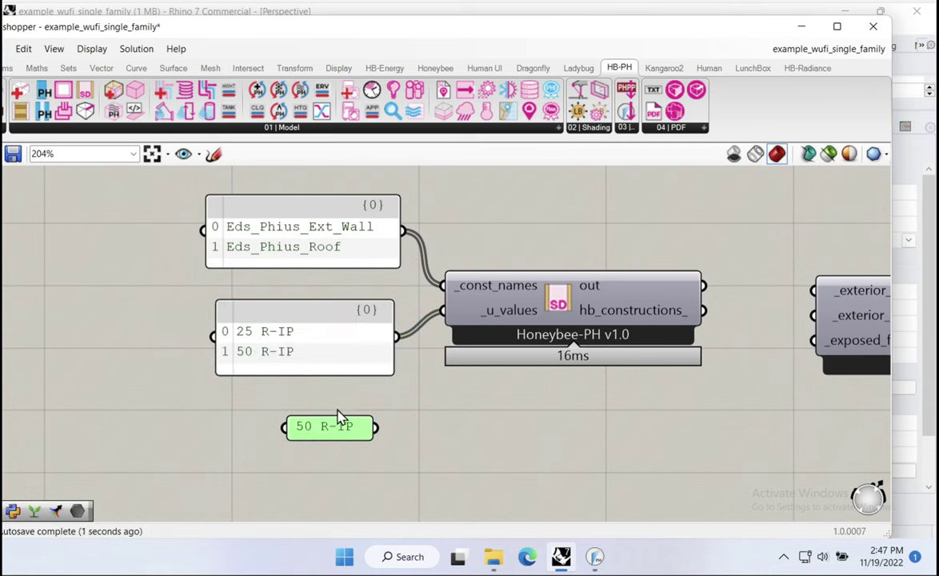
key(Delete)
click(360, 331)
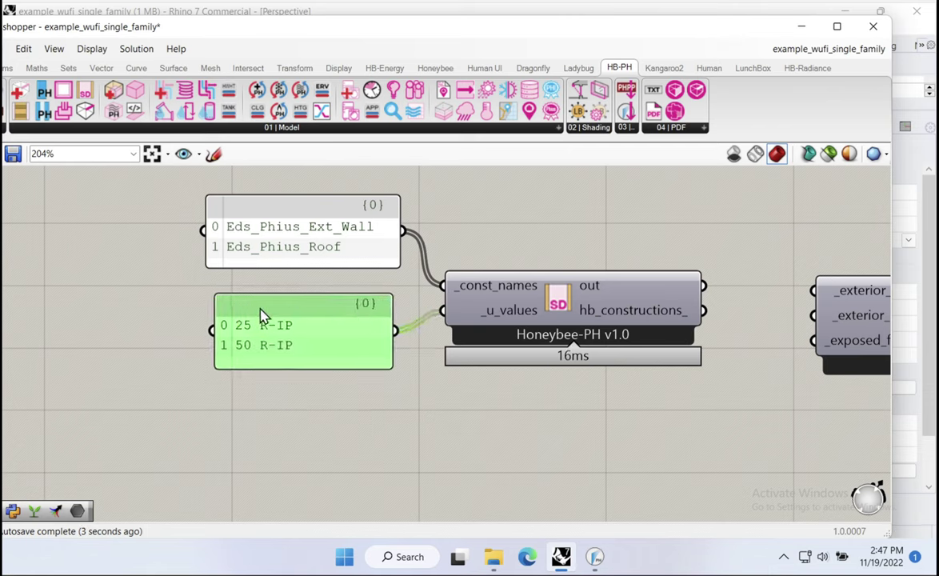
drag(265, 315, 253, 312)
drag(384, 336, 408, 336)
Preview hb_constructions_ in a panel to confirm both wall and roof constructions, then delete it.
drag(345, 201, 356, 228)
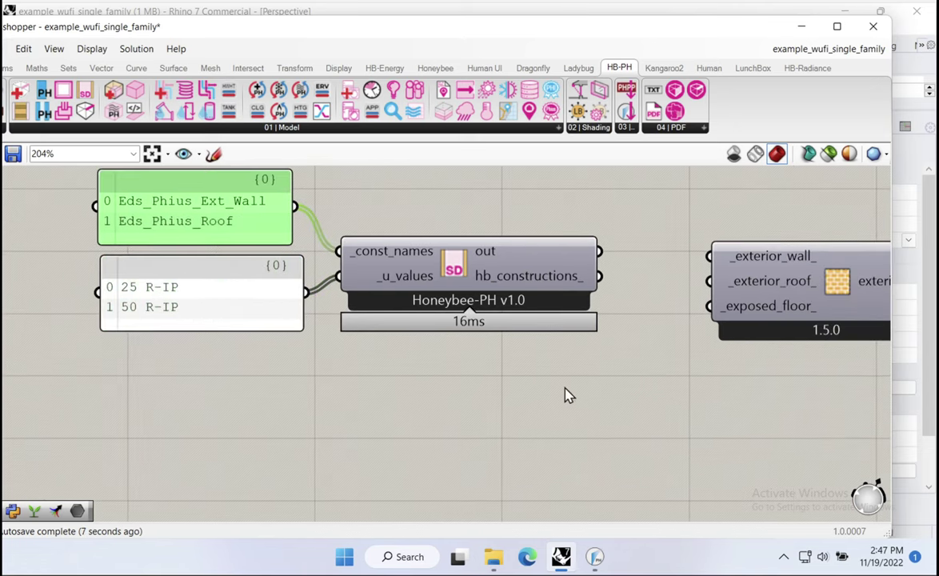
click(522, 432)
drag(601, 277, 429, 422)
drag(489, 424, 310, 426)
drag(430, 489, 804, 500)
right_drag(498, 436, 455, 263)
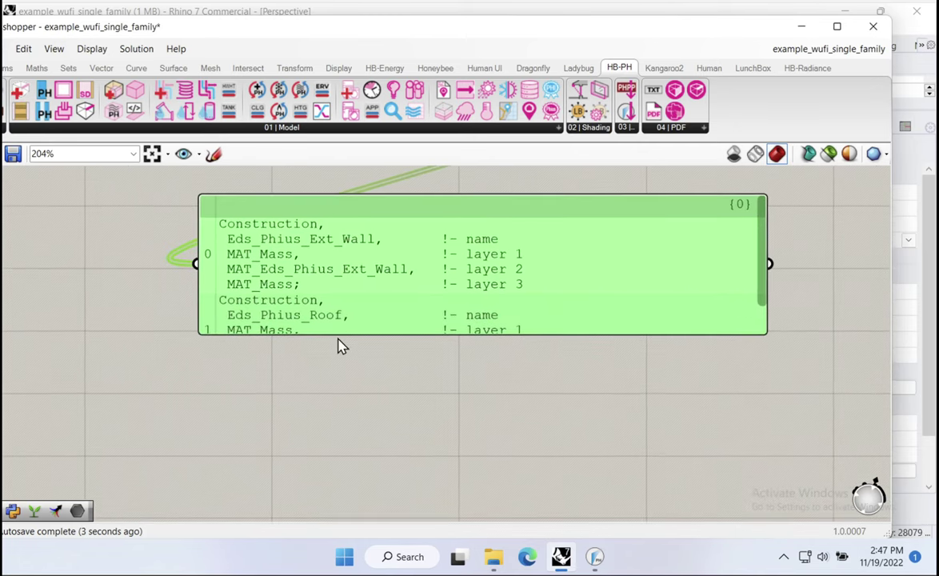
drag(337, 335, 336, 404)
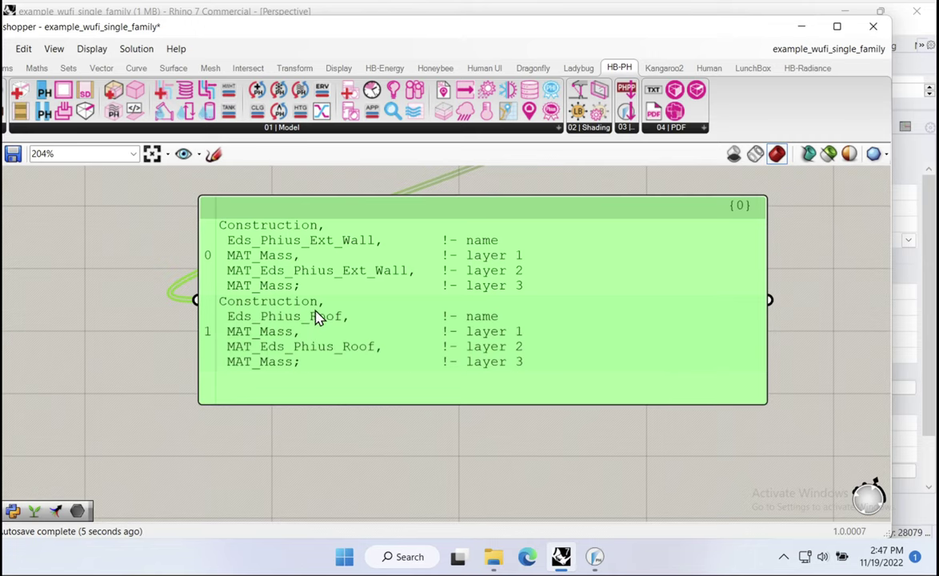
right_drag(436, 196, 452, 394)
key(Delete)
Tidy the layout and box-select both input panels and the Honeybee-PH component.
drag(448, 312, 451, 304)
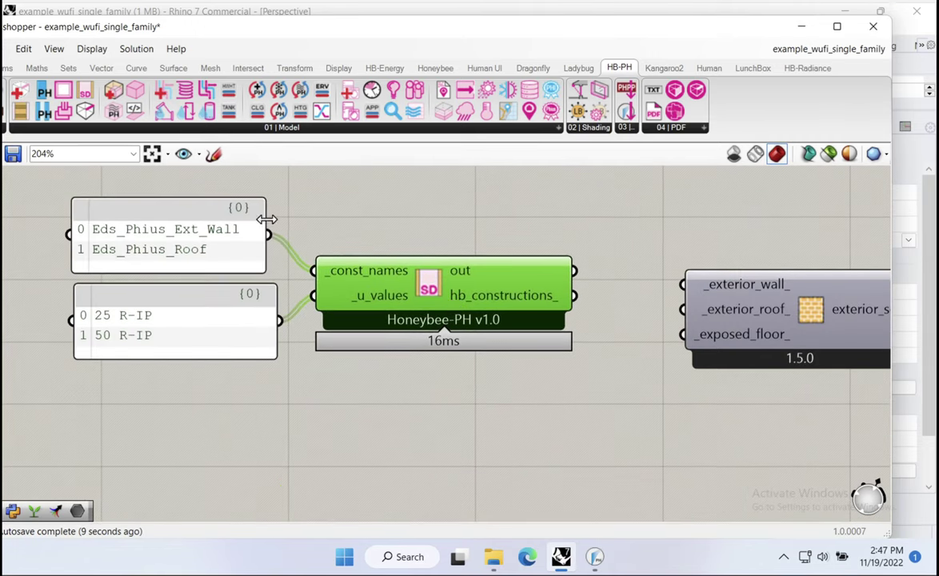
drag(266, 211, 277, 210)
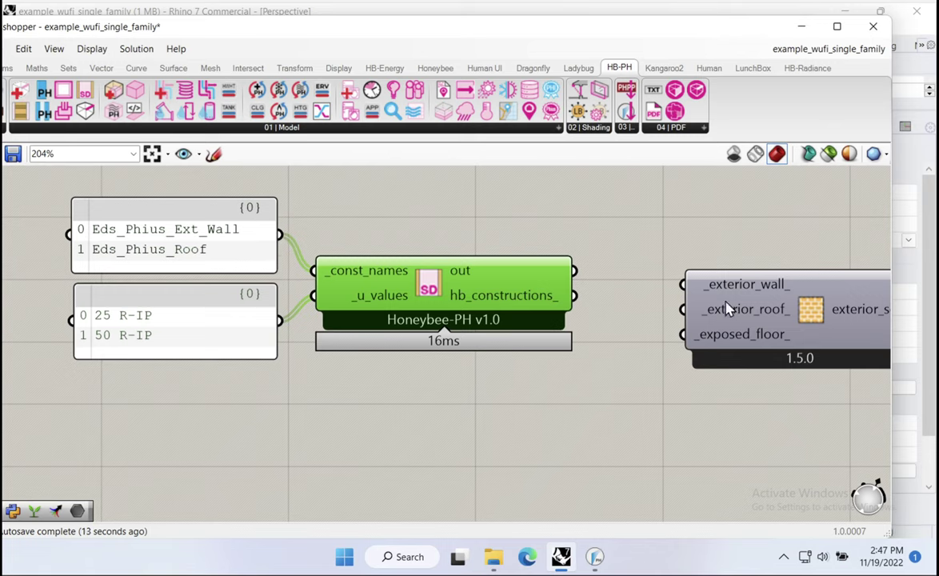
drag(419, 402, 88, 232)
Move the group left and add a Graft Tree fed by hb_constructions_.
drag(308, 275, 200, 274)
click(468, 393)
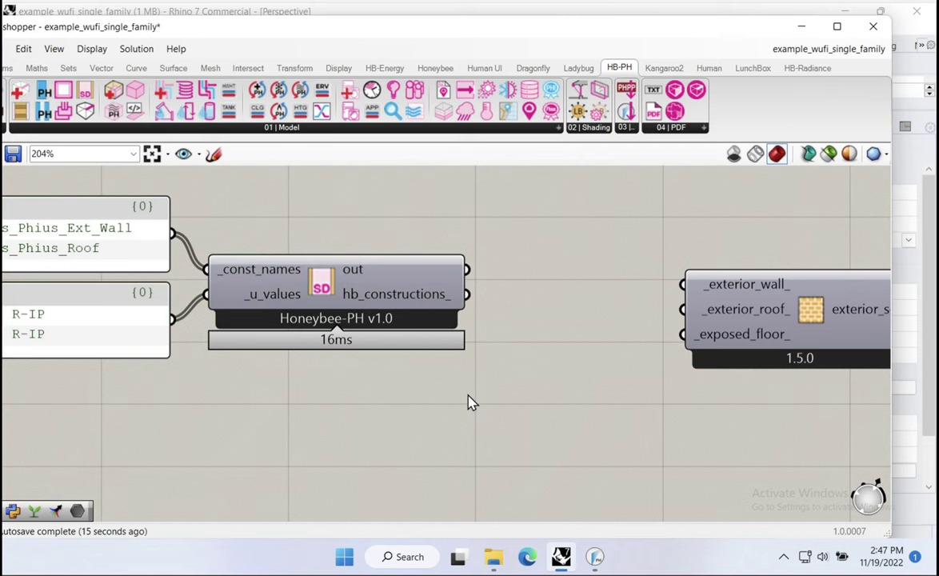
double_click(468, 394)
text(gra)
key(Return)
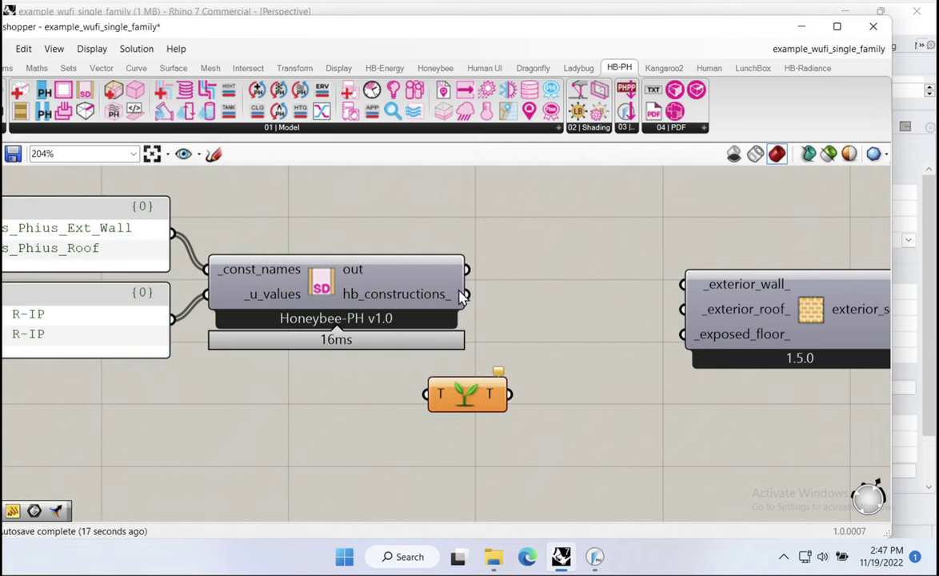
drag(464, 295, 483, 392)
Add an Explode Tree fed by the Graft Tree and move the pair up-left.
double_click(570, 442)
text(ex)
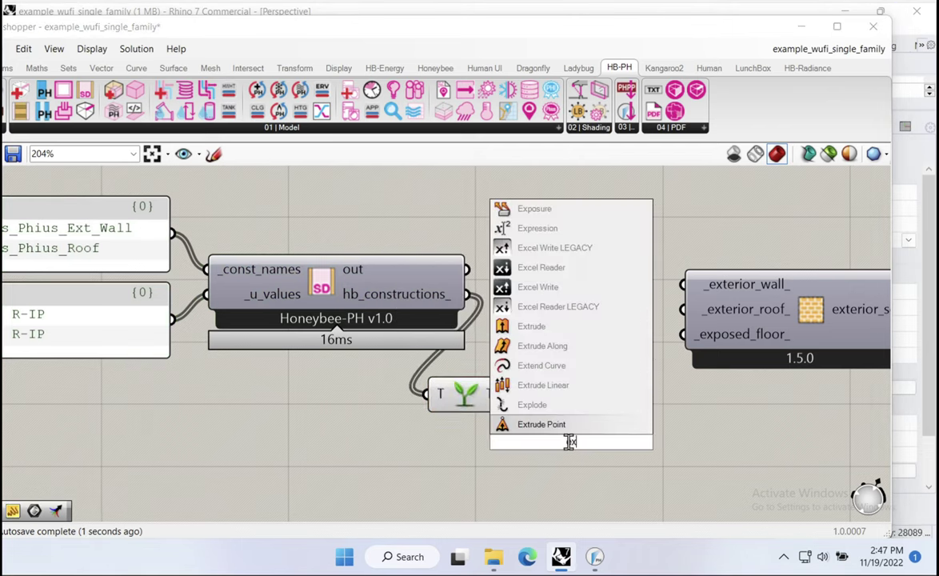
text(pl)
click(536, 362)
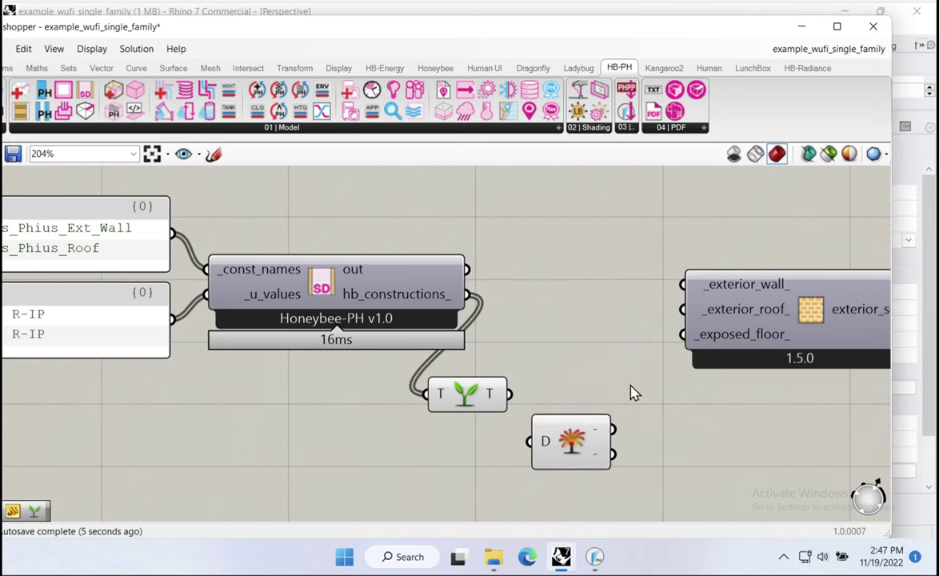
mouse_move(509, 394)
mouse_down()
mouse_move(528, 441)
mouse_move(587, 396)
mouse_up()
drag(574, 459, 320, 332)
drag(582, 300, 420, 408)
drag(592, 416, 548, 316)
right_click(543, 232)
click(582, 255)
click(562, 195)
Check branches {0;0} and {0;1} in a preview panel, then wire them to _exterior_wall_ and _exterior_roof_.
double_click(561, 186)
text(panel)
key(Return)
right_drag(591, 273, 572, 340)
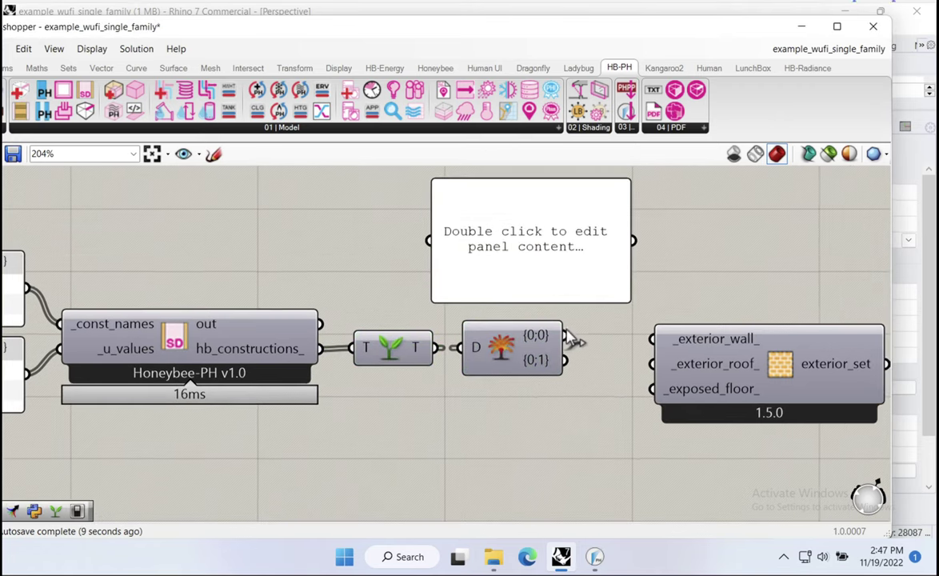
drag(570, 336, 430, 241)
drag(505, 241, 404, 200)
drag(520, 263, 760, 288)
right_drag(504, 200, 496, 224)
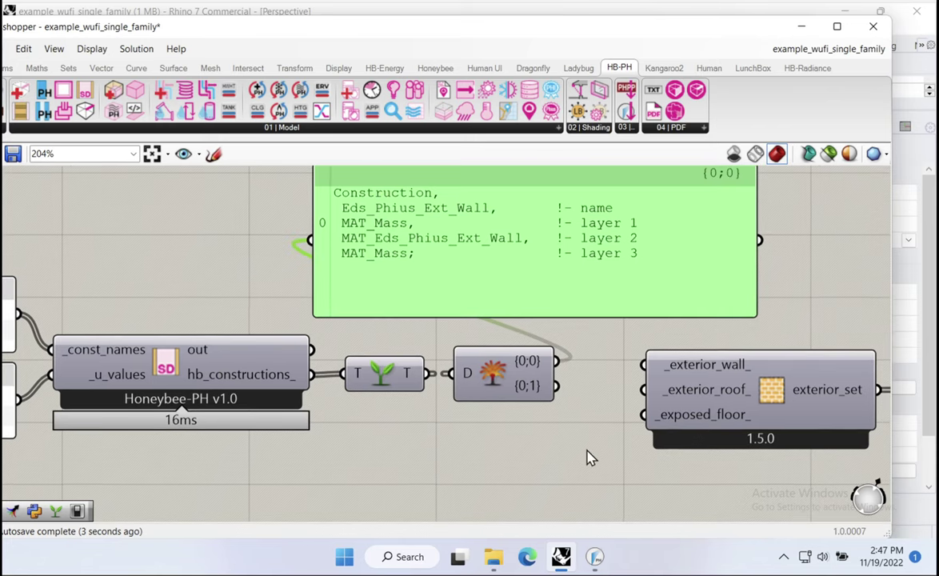
drag(559, 387, 307, 237)
key(Delete)
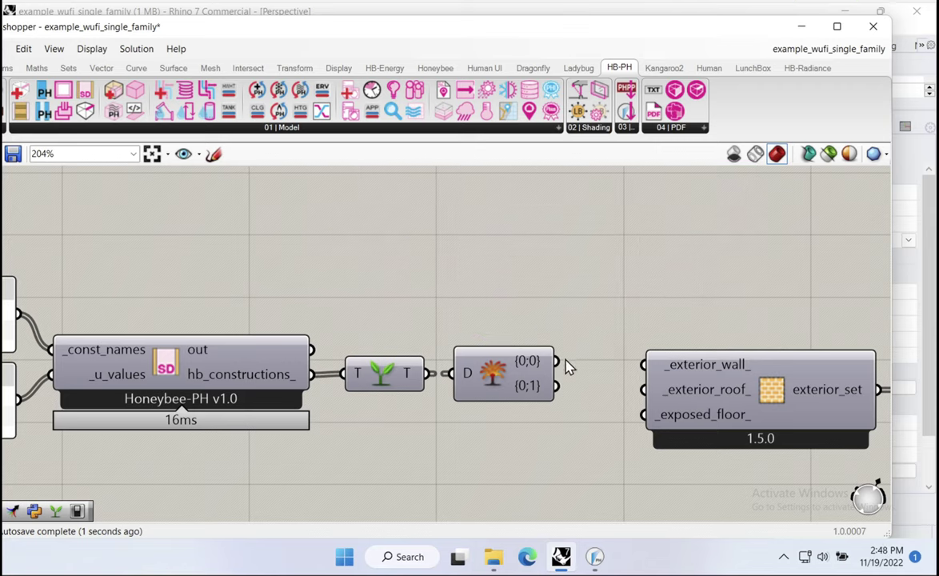
drag(556, 361, 652, 352)
drag(556, 387, 645, 389)
Rearrange the upstream panels and components, moving the construction chain up and left.
scroll(575, 406, down, 4)
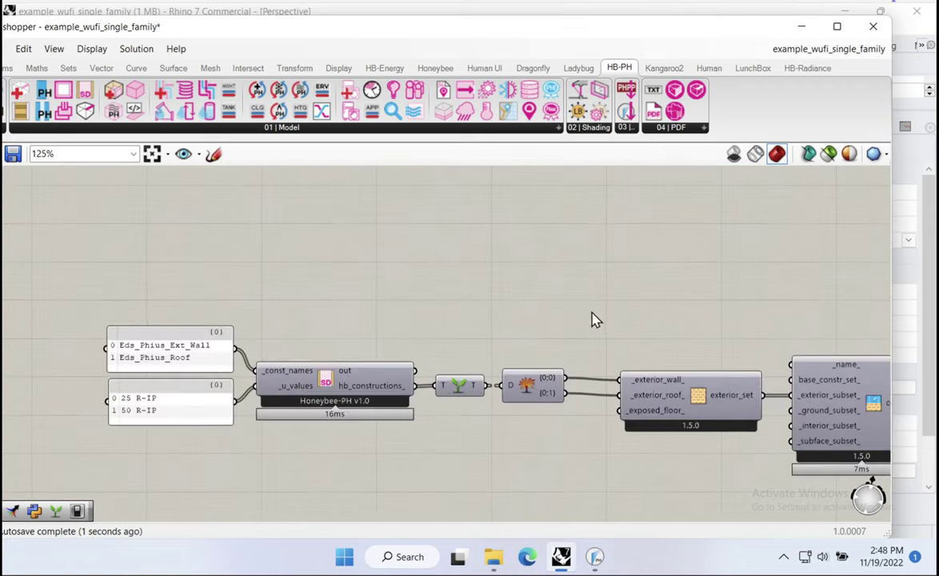
drag(594, 311, 78, 425)
drag(378, 397, 396, 389)
click(454, 408)
right_drag(502, 445, 577, 396)
drag(426, 345, 424, 344)
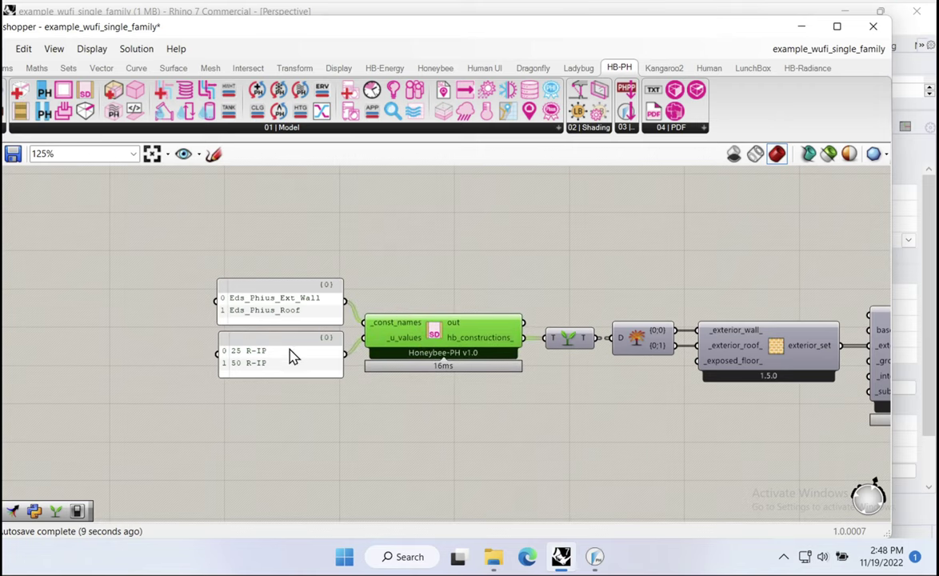
right_drag(794, 405, 556, 371)
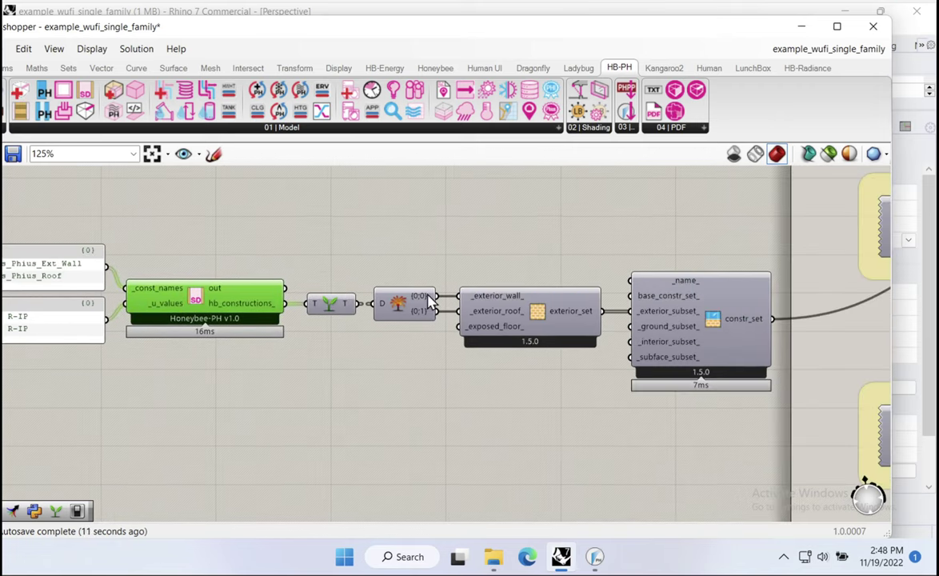
mouse_move(430, 300)
right_drag(304, 379, 356, 378)
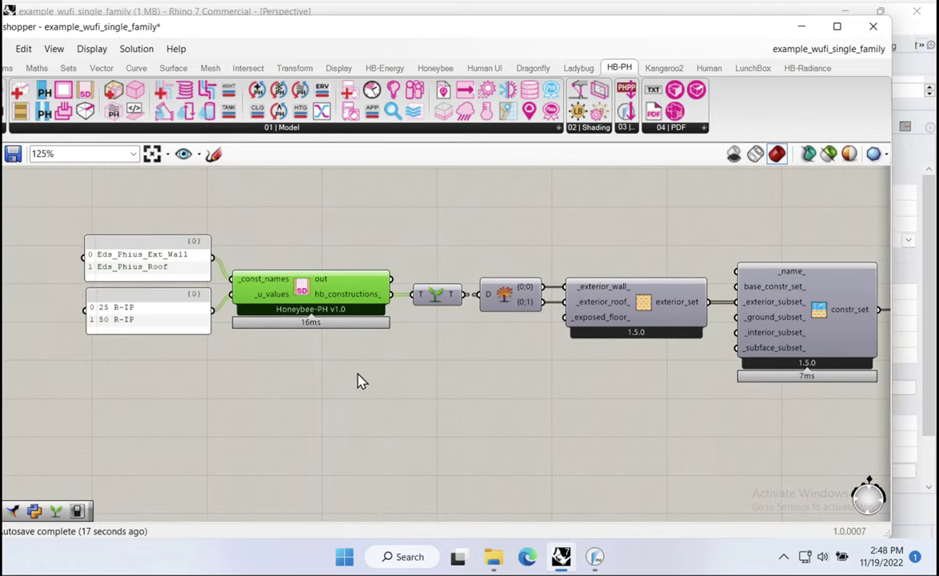
drag(328, 310, 332, 308)
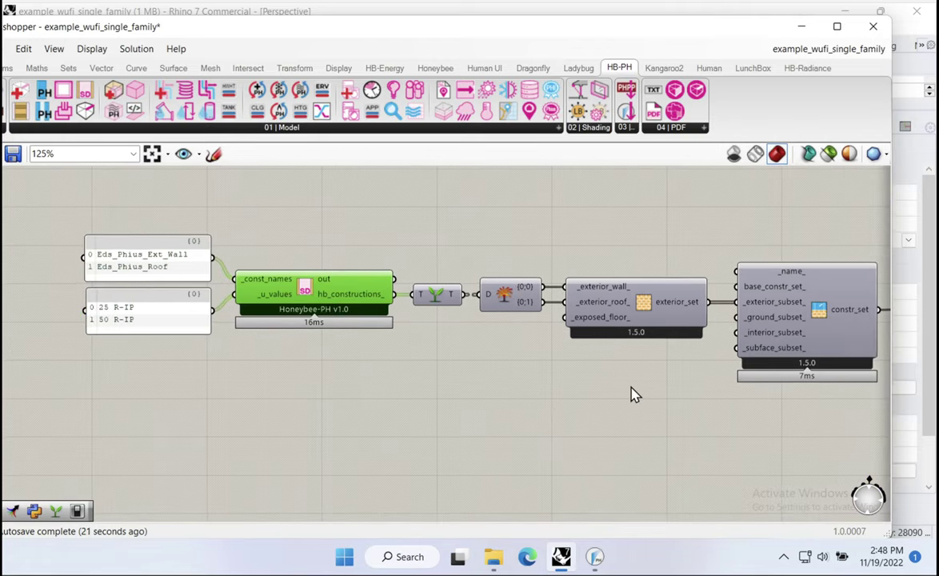
drag(680, 384, 229, 223)
drag(648, 308, 632, 274)
Nudge the constr_set component slightly left.
click(788, 320)
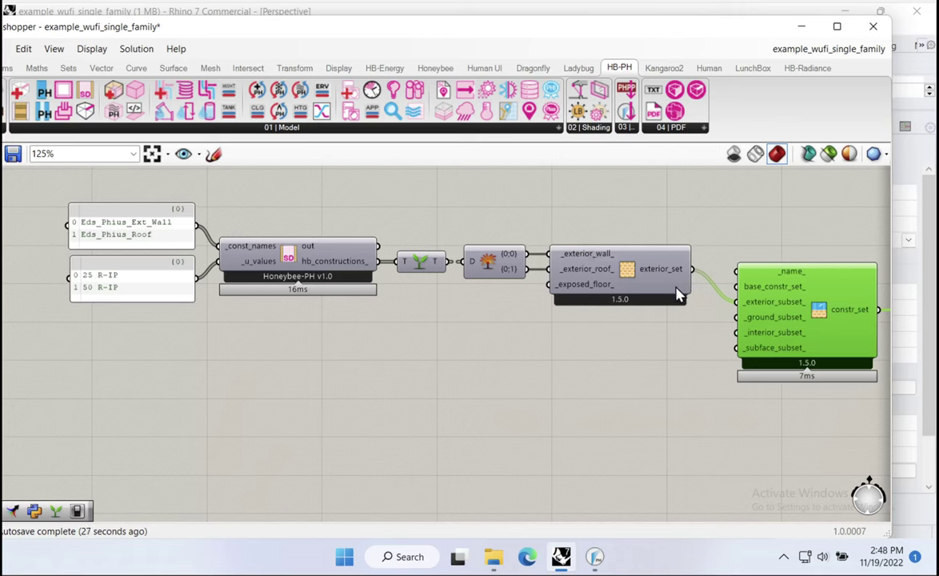
mouse_move(774, 320)
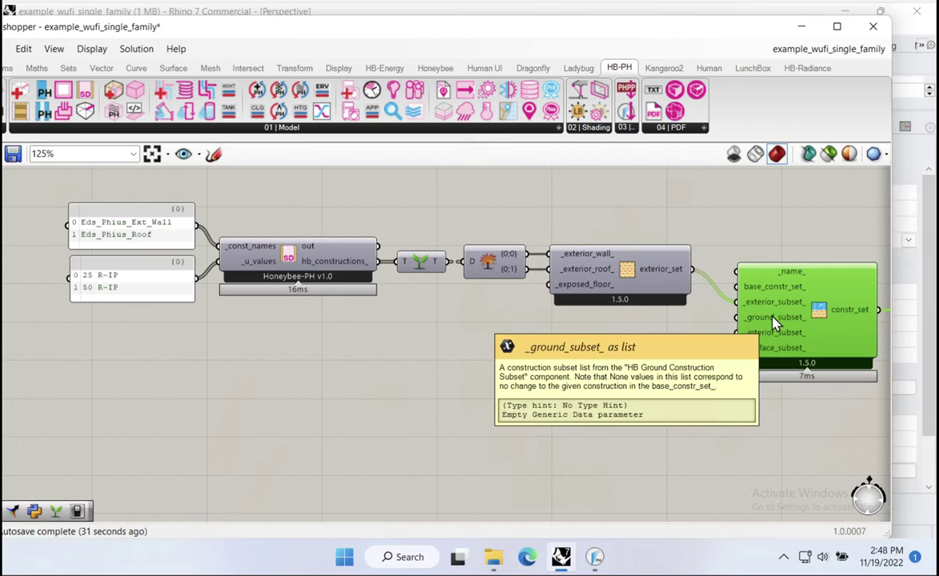
drag(774, 320, 769, 320)
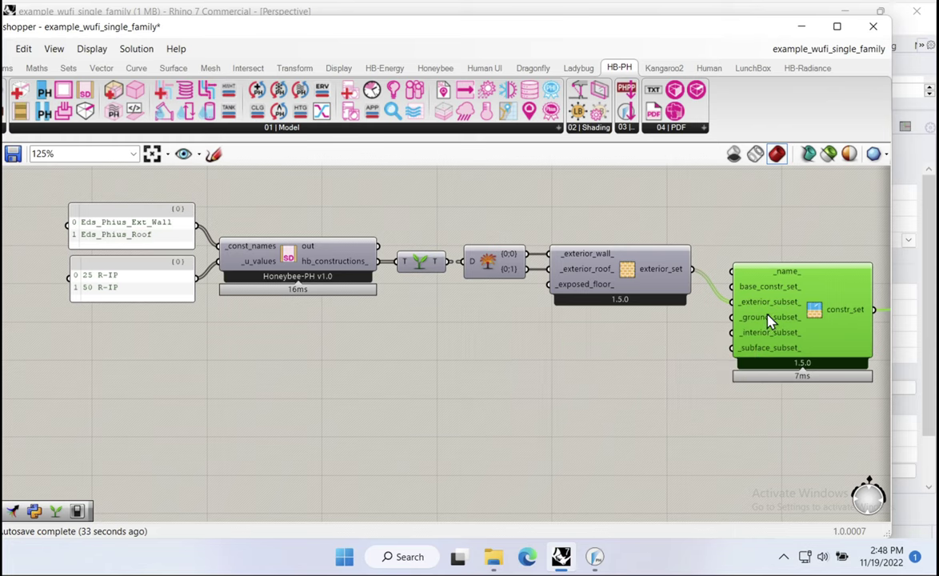
mouse_move(767, 320)
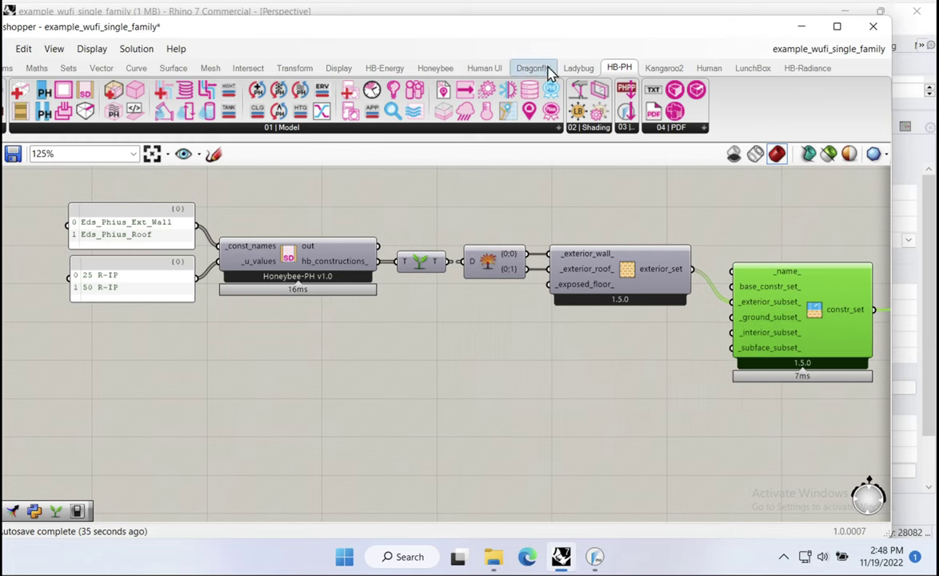
Add an HB Ground Construction Subset from HB-Energy and connect it to _ground_subset_.
click(431, 70)
click(391, 71)
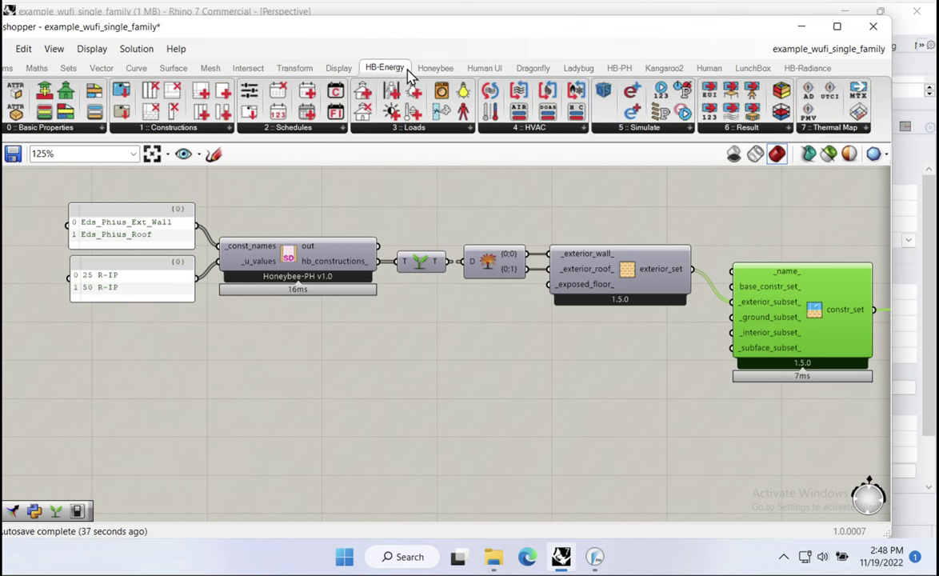
click(93, 130)
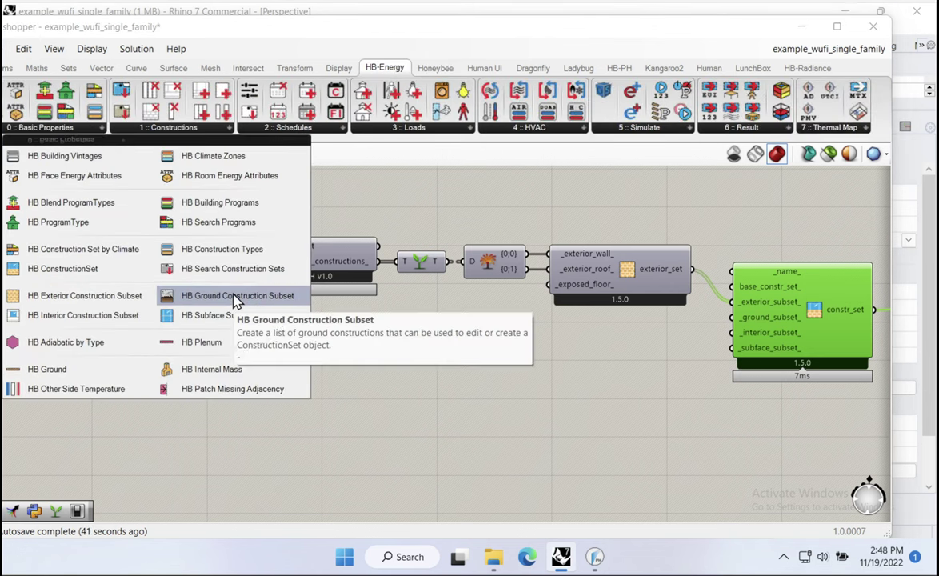
drag(236, 300, 620, 356)
key(Left)
key(Left)
key(Left)
key(Left)
key(Left)
key(Left)
key(Left)
drag(688, 344, 733, 317)
key(Right)
key(Right)
key(Right)
key(Right)
key(Right)
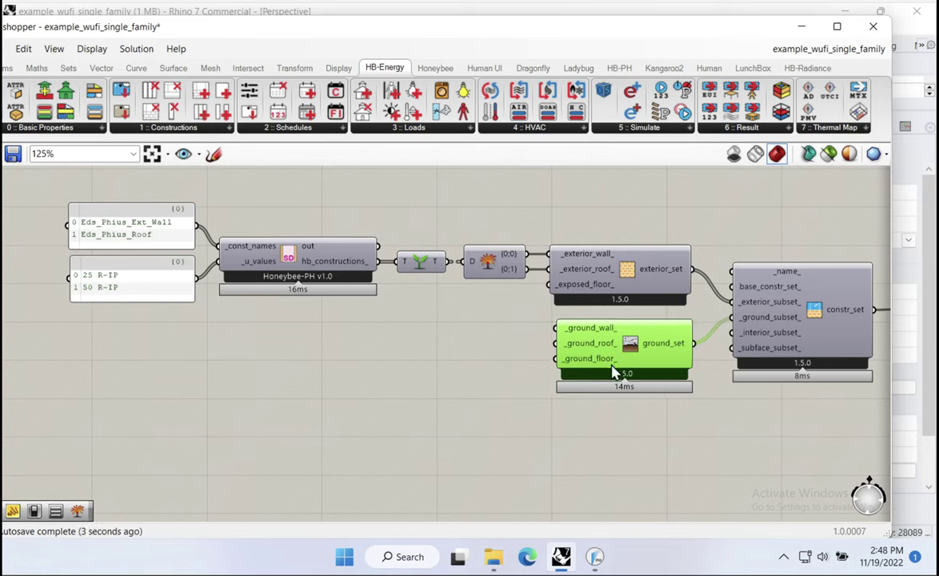
drag(616, 369, 613, 370)
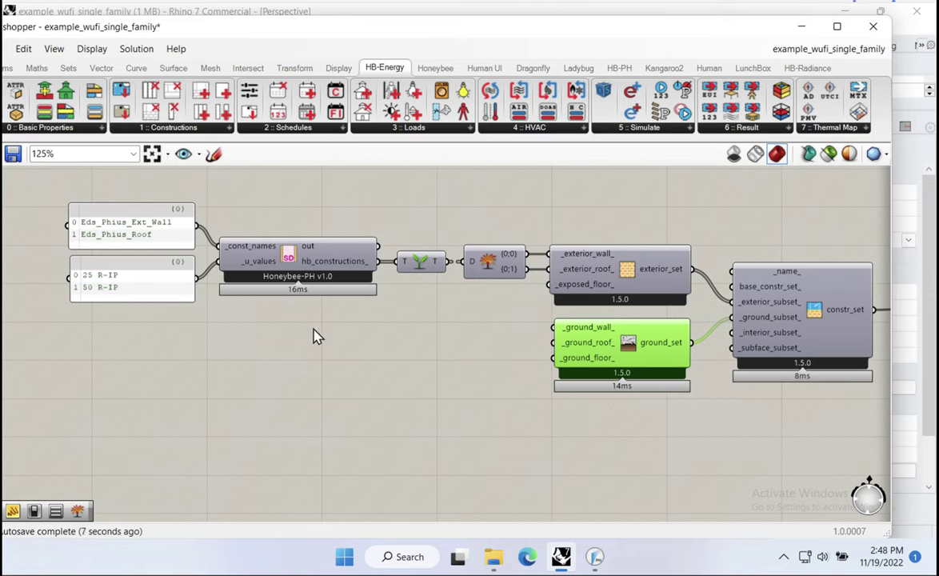
mouse_move(610, 364)
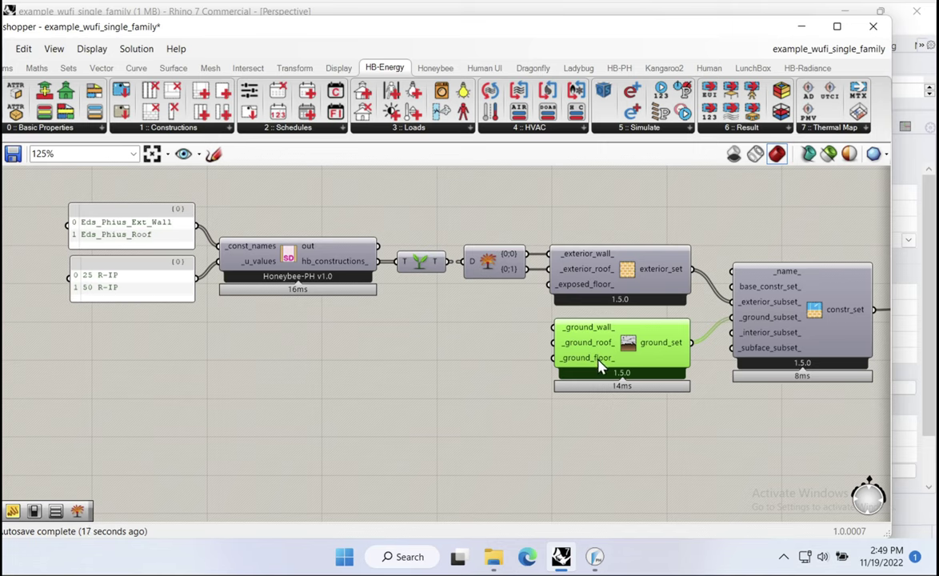
click(328, 277)
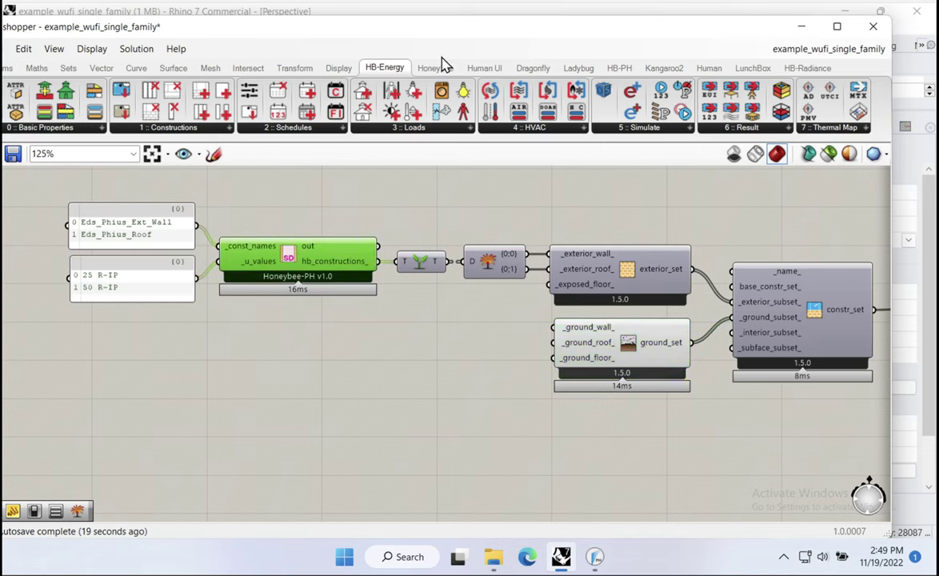
Add a second Honeybee-PH construction builder and feed it an Eds_Slab_On_Grade name panel.
click(618, 68)
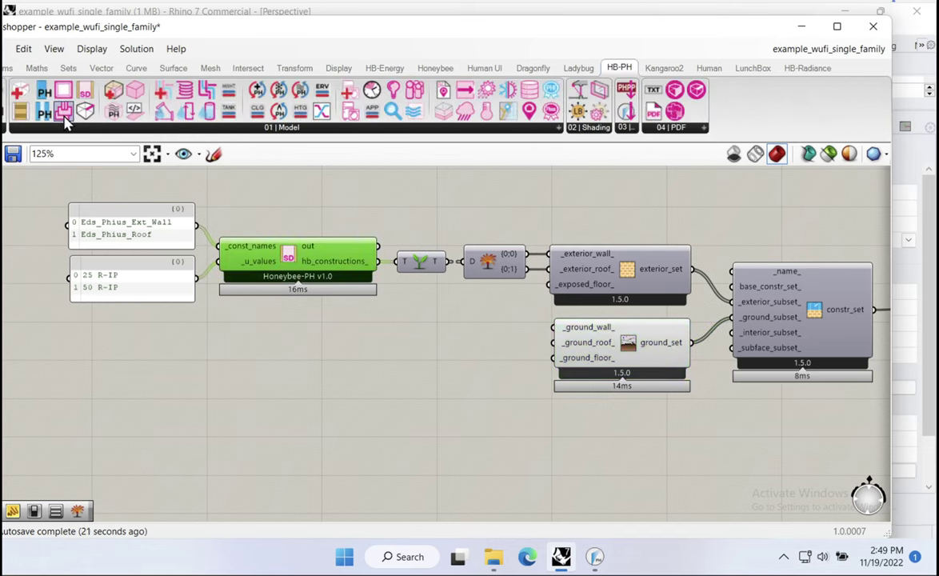
drag(83, 90, 270, 346)
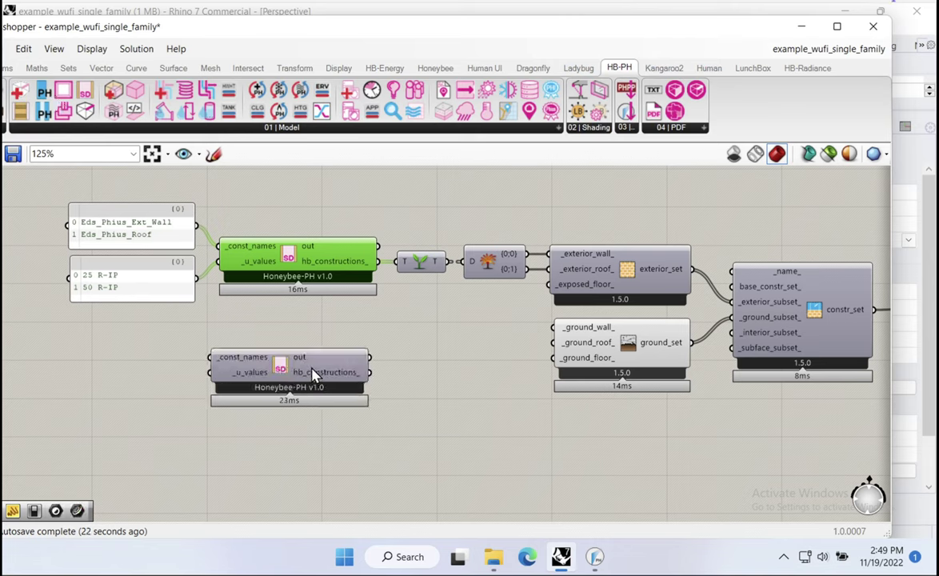
drag(316, 373, 326, 368)
double_click(106, 363)
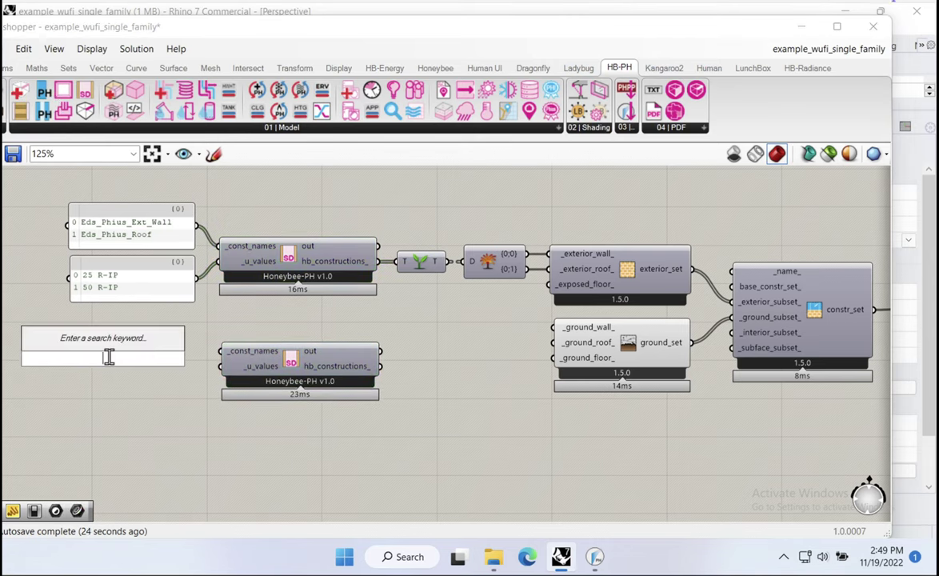
text(p)
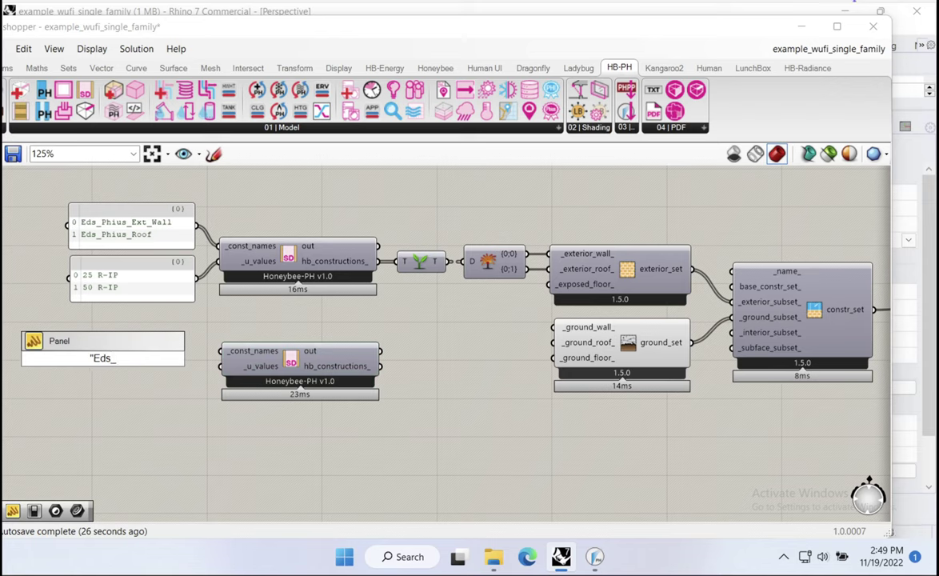
text("Eds_Slab_On_Grade)
key(Return)
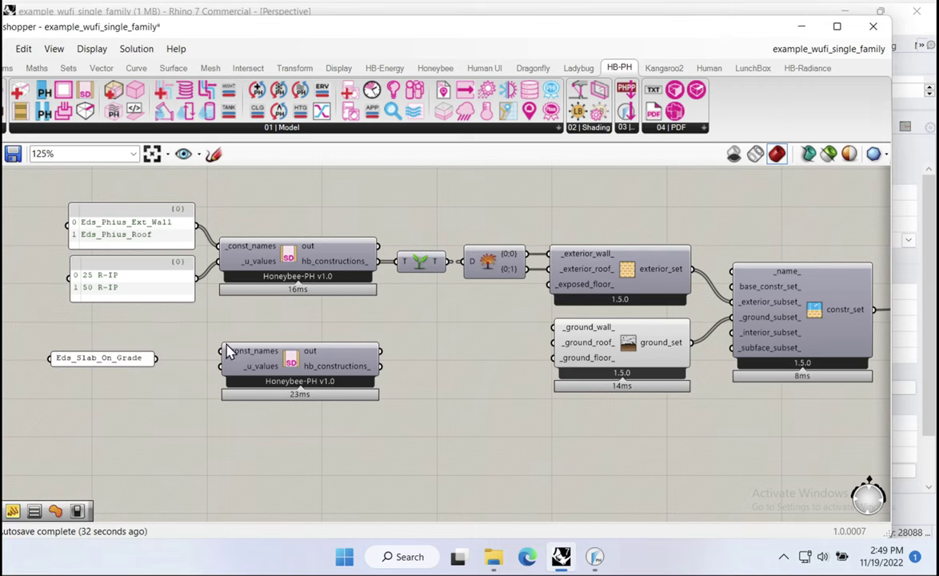
drag(222, 353, 166, 350)
click(110, 400)
Give the slab builder a 20 R-IP value panel and connect it to _ground_floor_.
double_click(110, 400)
text("20)
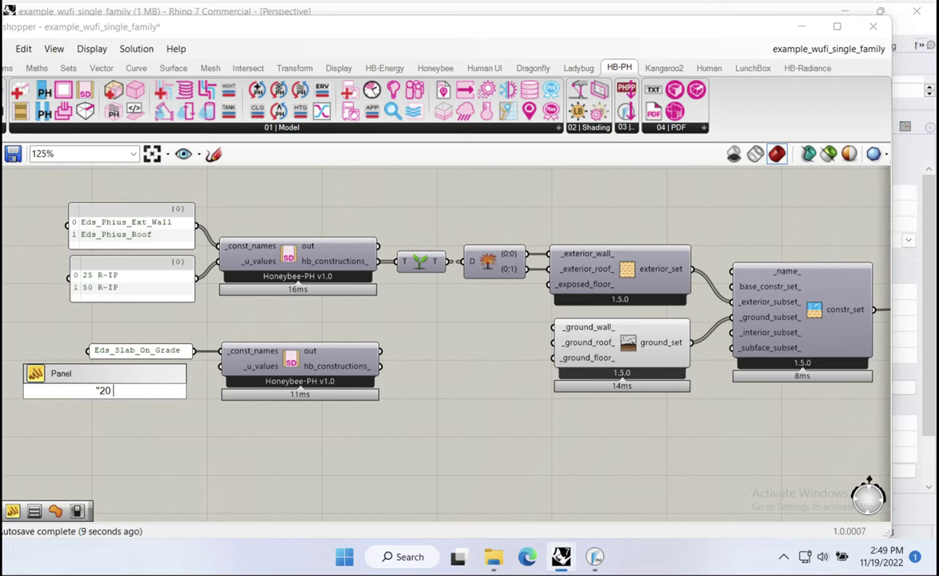
text(R-IP)
key(Return)
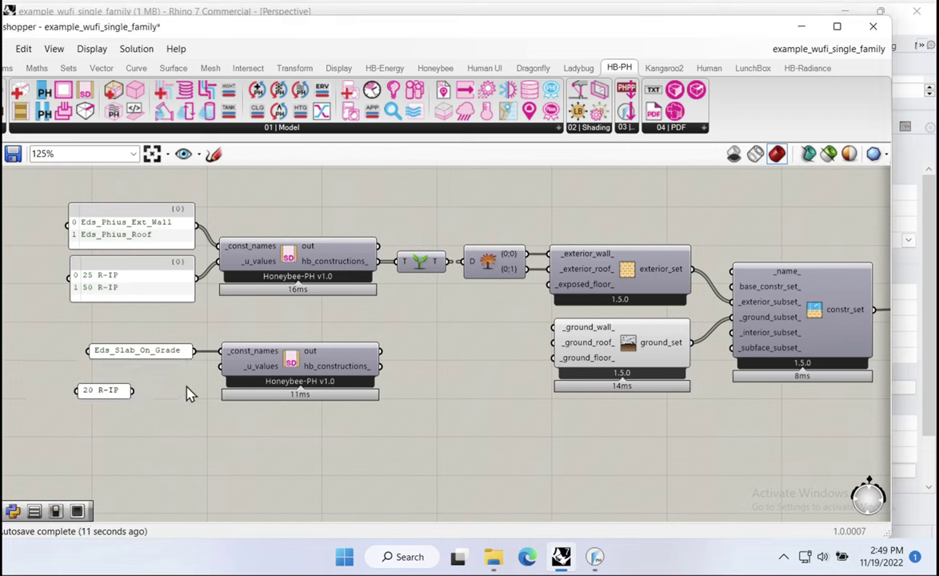
drag(133, 390, 223, 366)
drag(104, 391, 168, 373)
drag(380, 367, 553, 357)
Align the slab group and turn off the ground set's preview.
drag(270, 420, 112, 324)
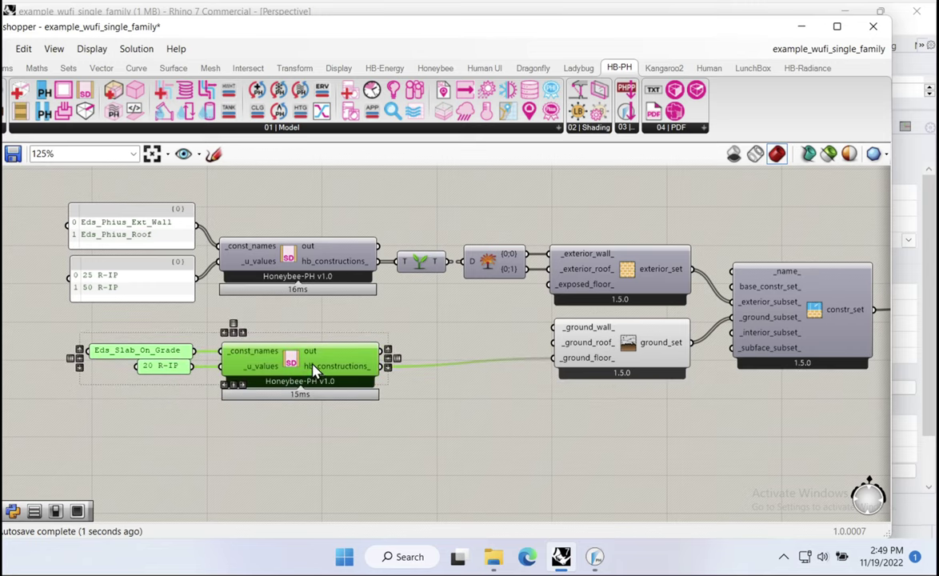
drag(315, 373, 314, 367)
drag(632, 352, 630, 352)
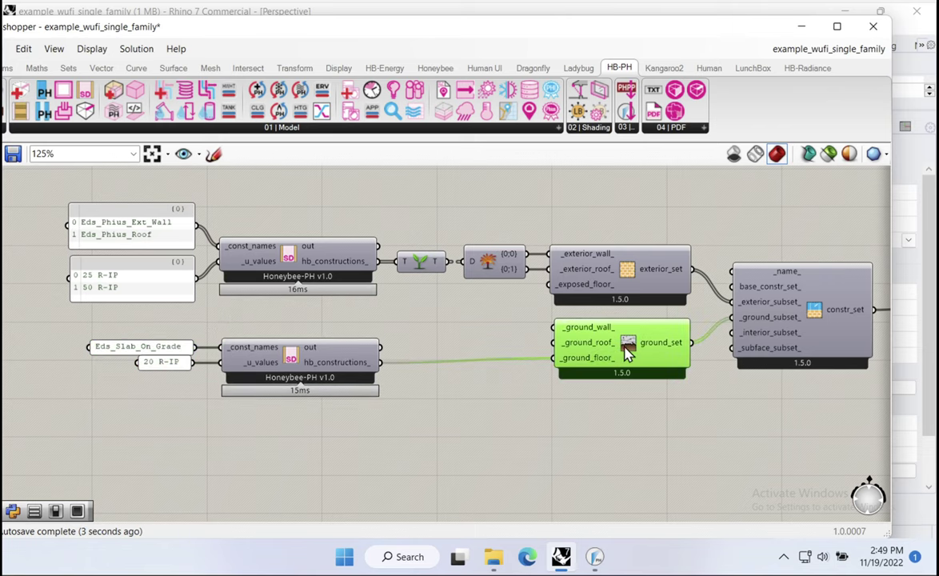
right_click(646, 314)
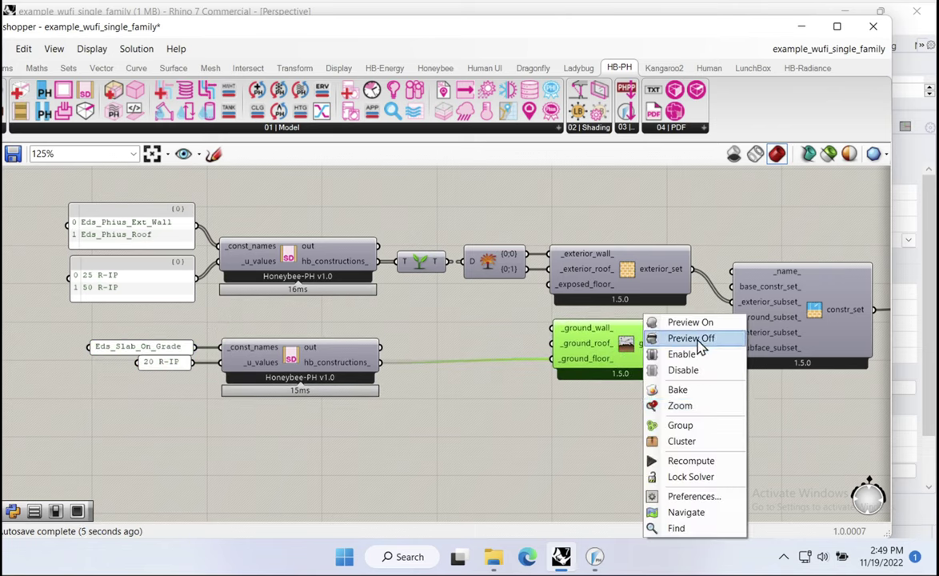
click(698, 340)
click(496, 420)
drag(597, 357, 596, 361)
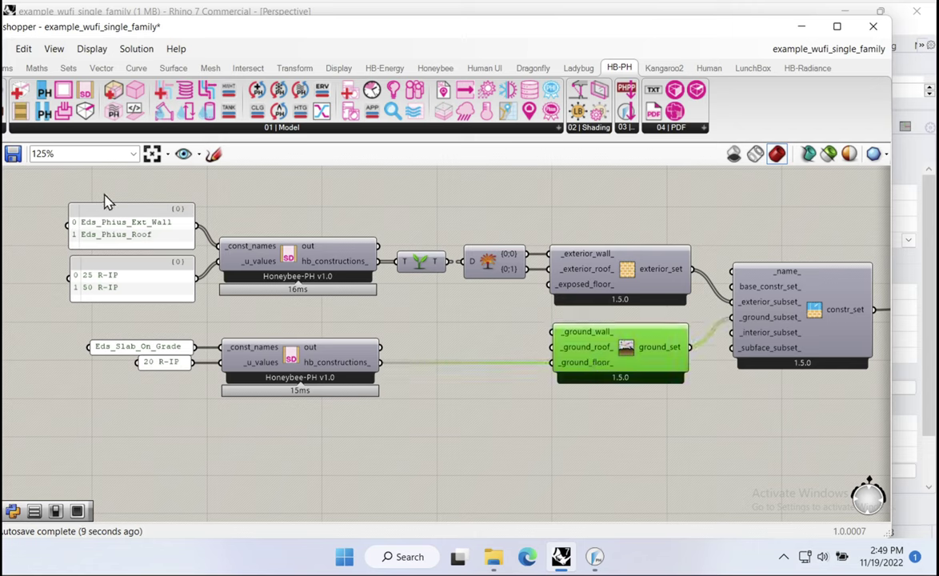
drag(40, 178, 206, 415)
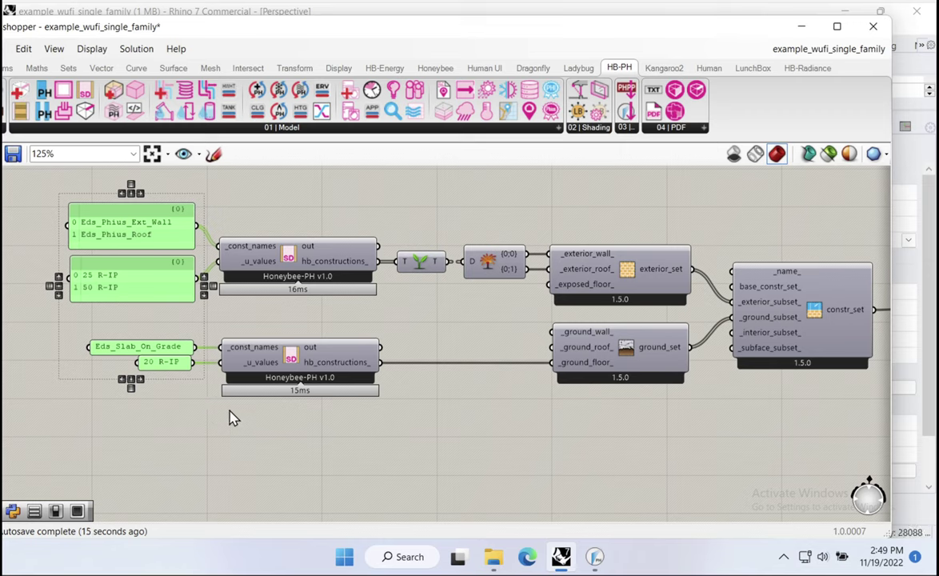
click(304, 424)
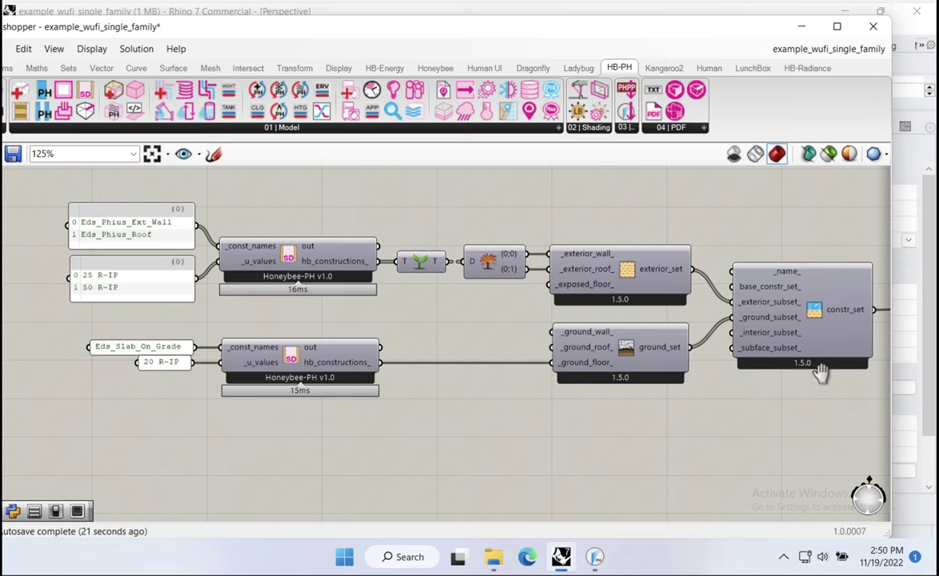
Add an HB Visualize by BC component fed by the model's hb_objs.
right_drag(792, 377, 342, 352)
right_drag(813, 331, 260, 386)
scroll(256, 386, down, 5)
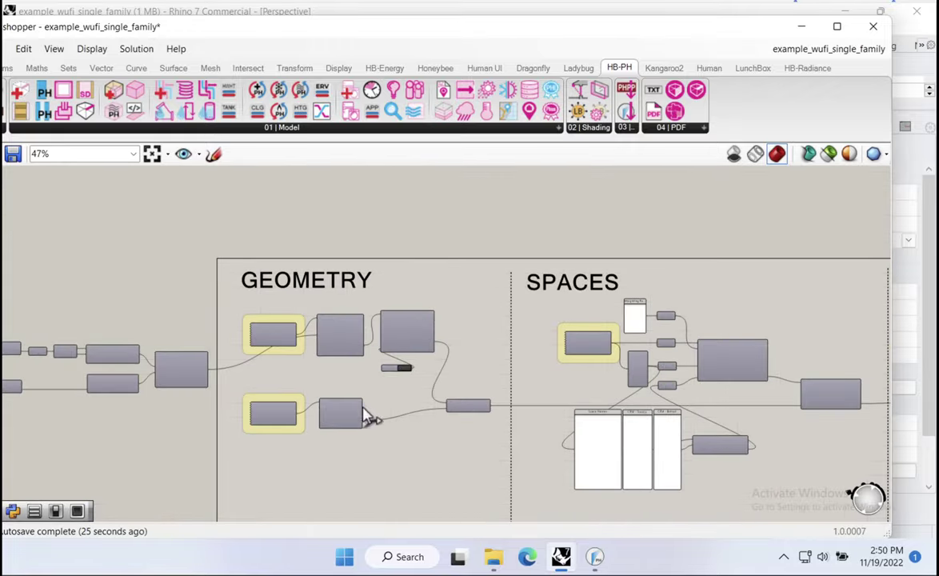
right_drag(371, 417, 554, 318)
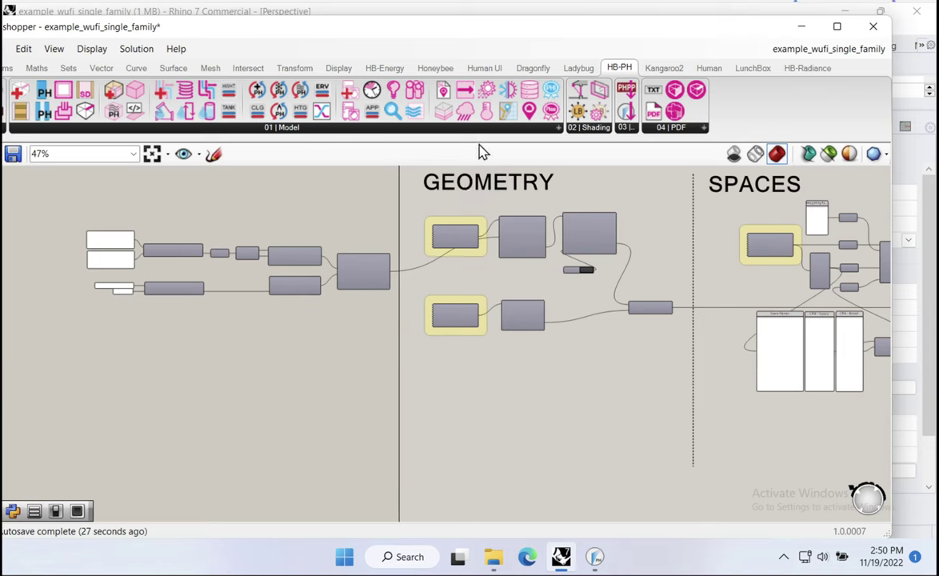
click(431, 71)
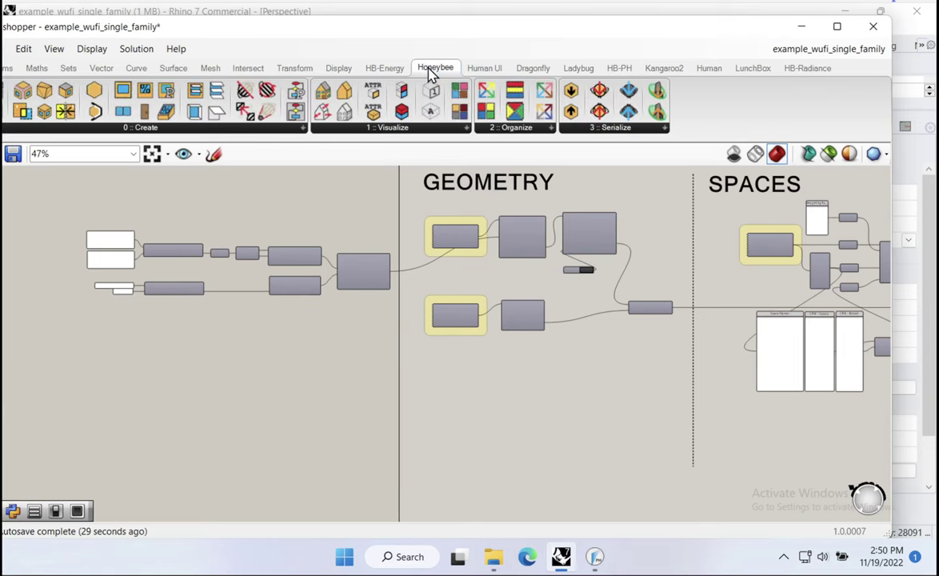
click(426, 130)
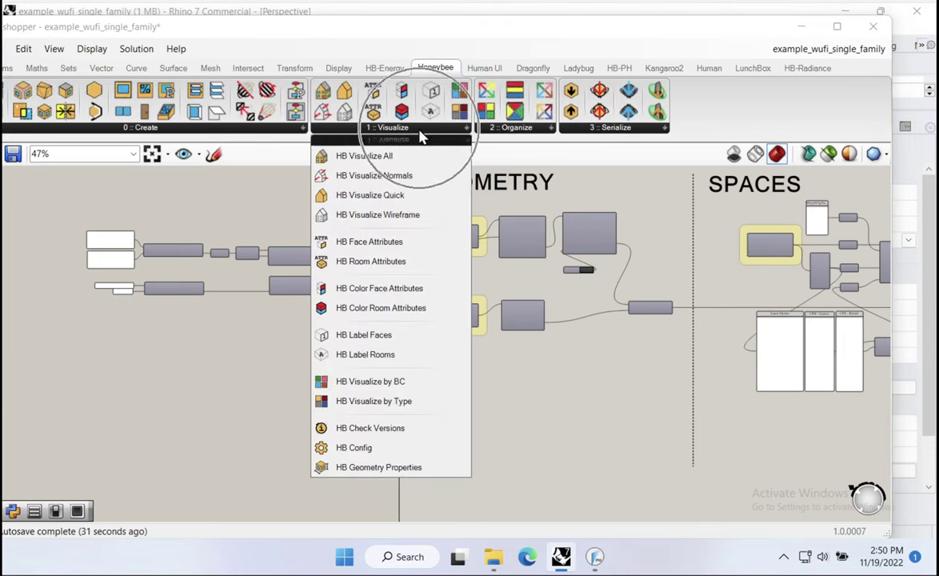
drag(368, 384, 610, 337)
scroll(610, 336, up, 3)
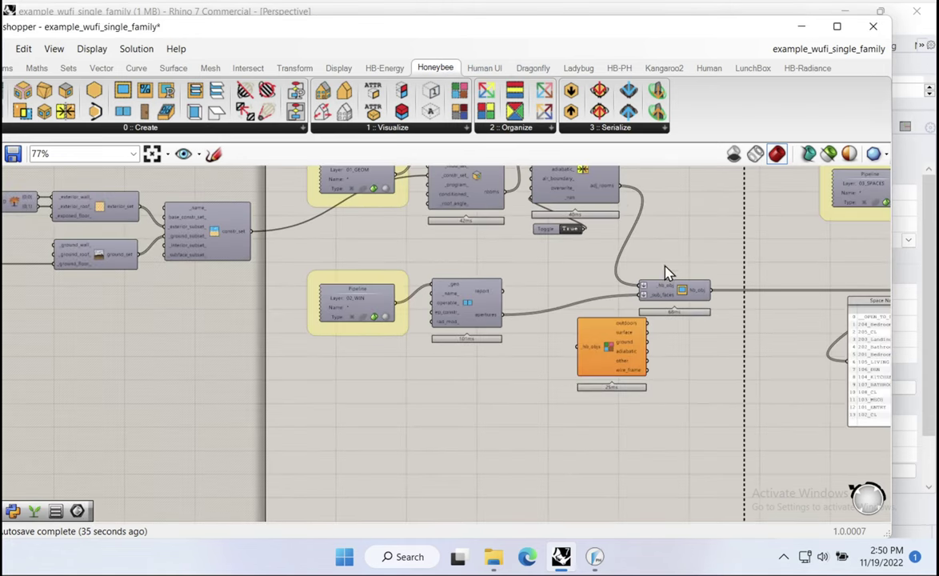
drag(711, 291, 578, 347)
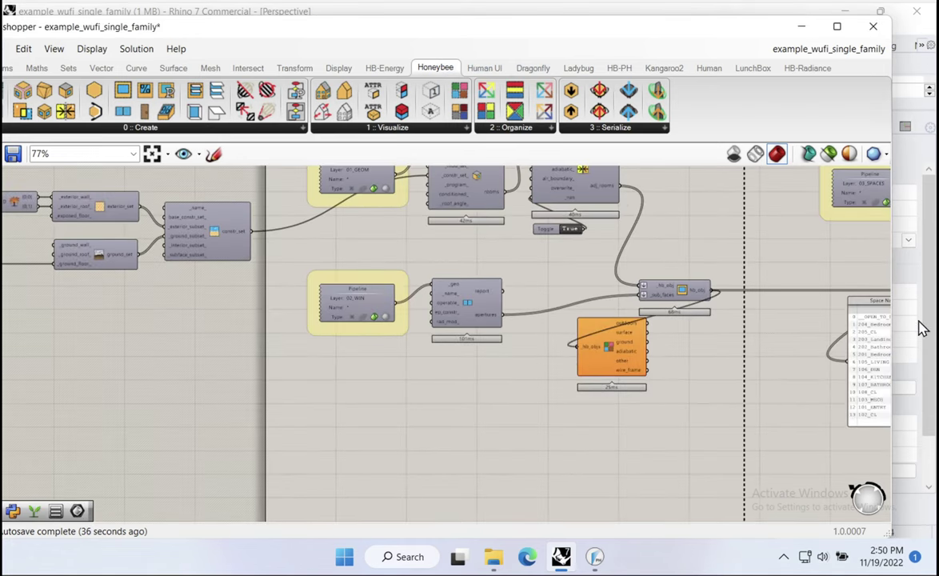
Check the building's underside in the Rhino viewport, then delete HB Visualize by BC.
drag(891, 321, 430, 320)
right_drag(512, 304, 606, 320)
right_drag(582, 421, 633, 210)
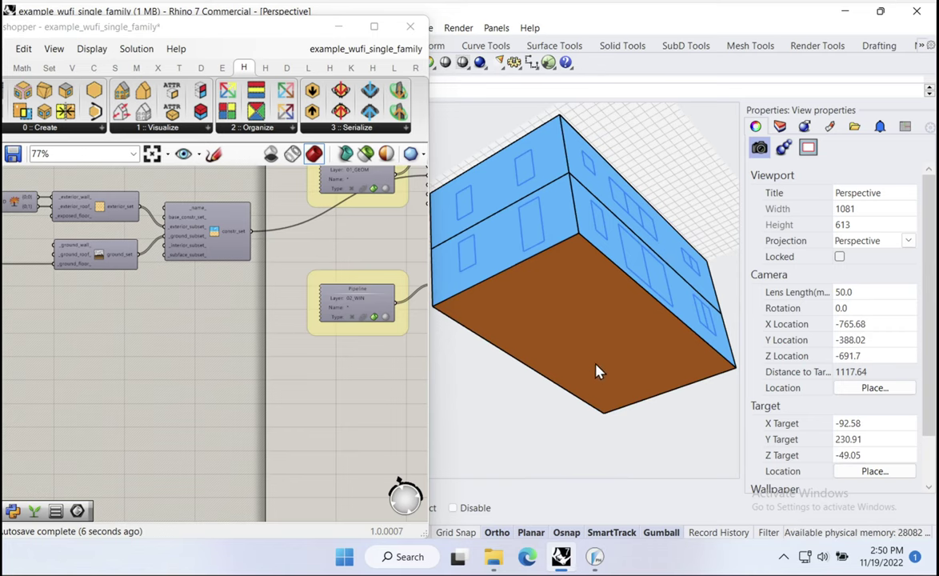
right_drag(398, 361, 352, 361)
click(352, 364)
right_drag(579, 258, 592, 320)
click(339, 369)
key(Delete)
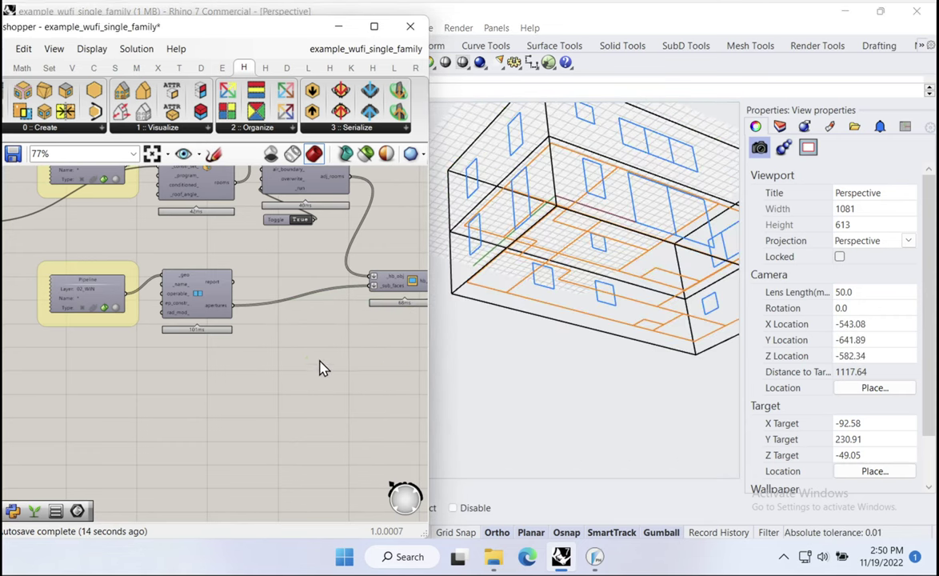
right_drag(204, 354, 370, 302)
drag(429, 296, 856, 300)
Show the HBJSON and WUFI-XML export components, then bring WUFI Passive to the front.
right_drag(660, 348, 220, 348)
right_drag(840, 336, 398, 308)
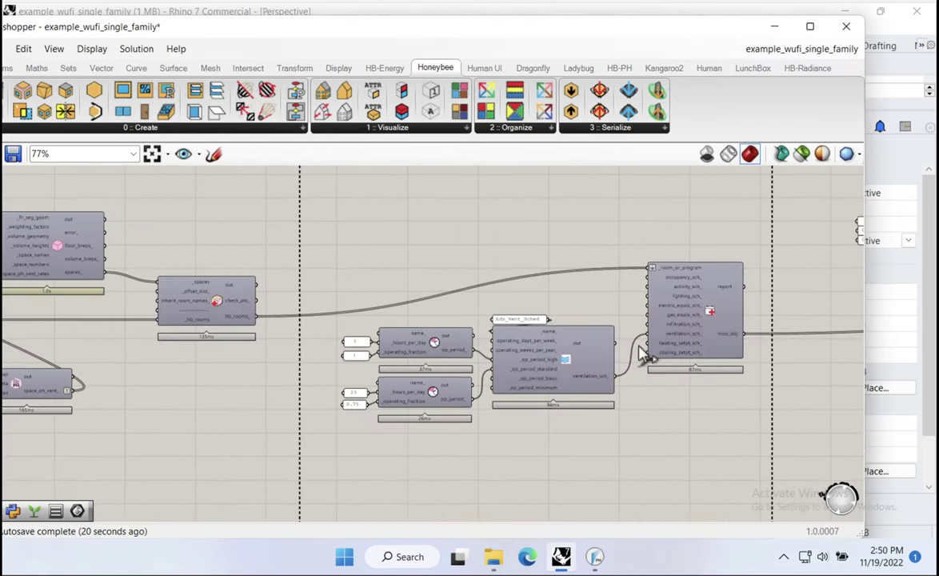
right_drag(652, 354, 329, 318)
scroll(348, 324, up, 3)
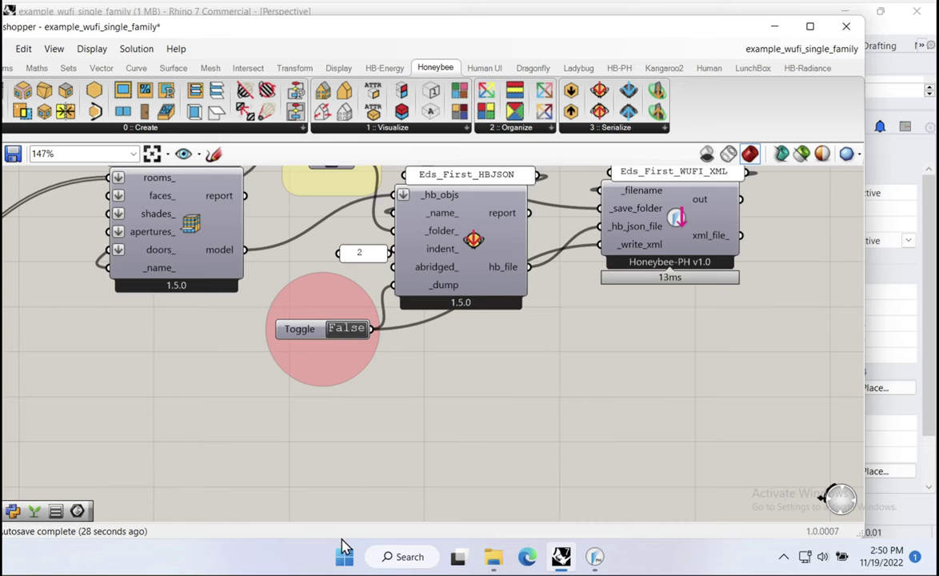
click(594, 556)
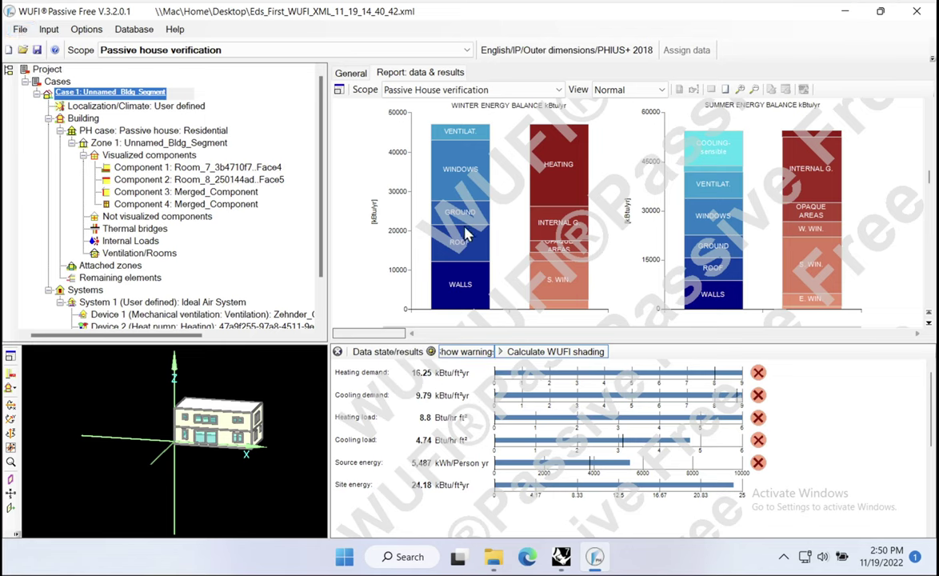
Scroll the report to the Annual Heat Demand and Annual Cooling Demand tables.
scroll(464, 248, down, 5)
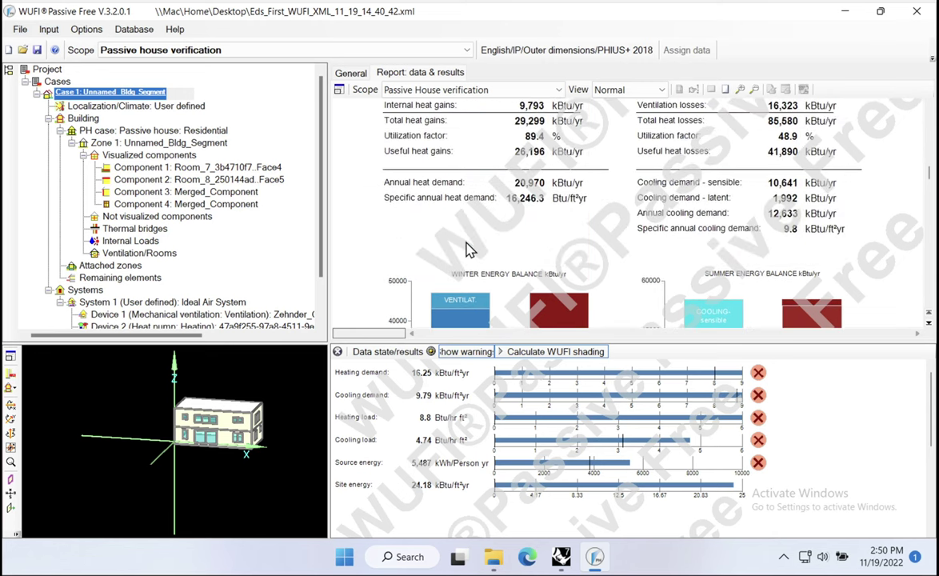
scroll(436, 153, up, 1)
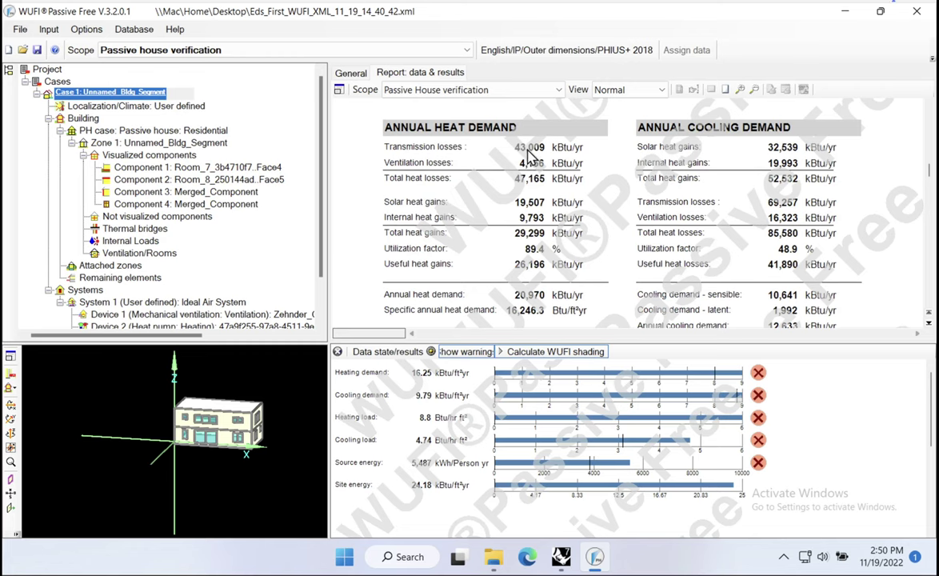
Open the newest Eds_First_WUFI_XML export from the Desktop, discarding unsaved changes.
click(21, 49)
click(472, 331)
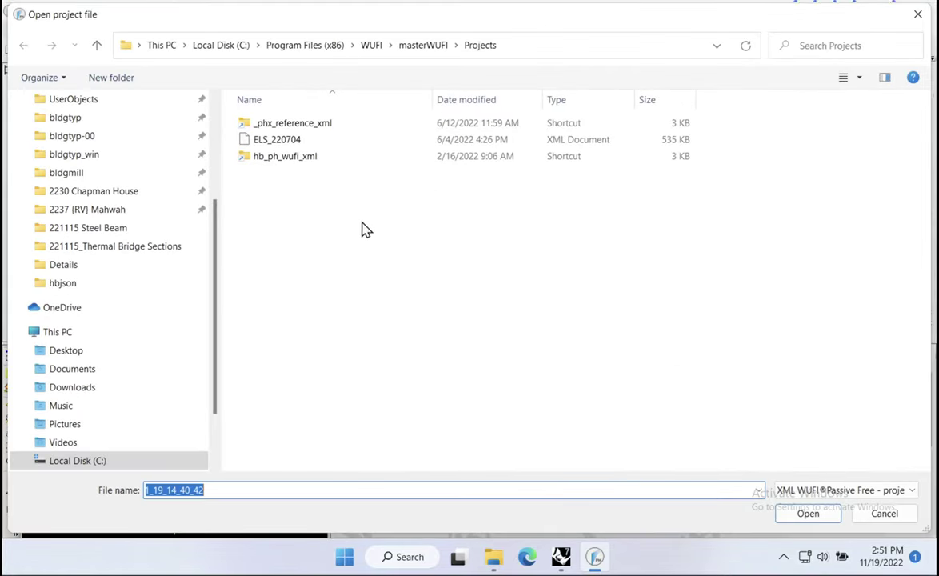
scroll(120, 160, up, 3)
click(66, 127)
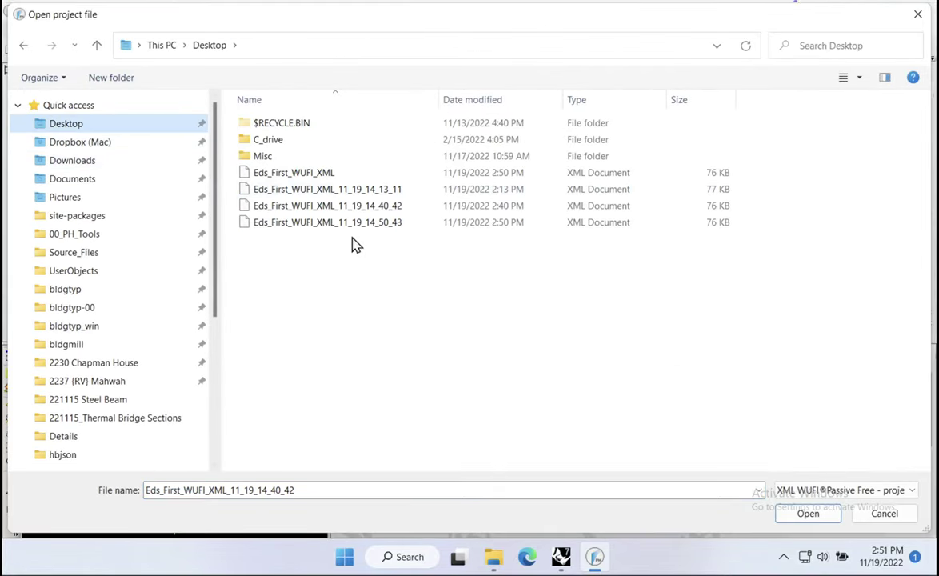
click(336, 223)
click(808, 514)
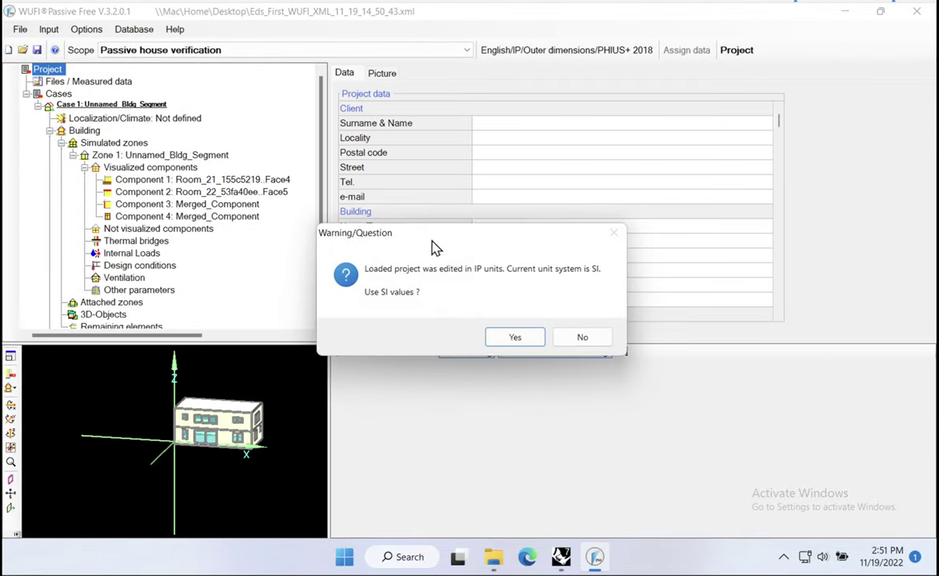
click(515, 337)
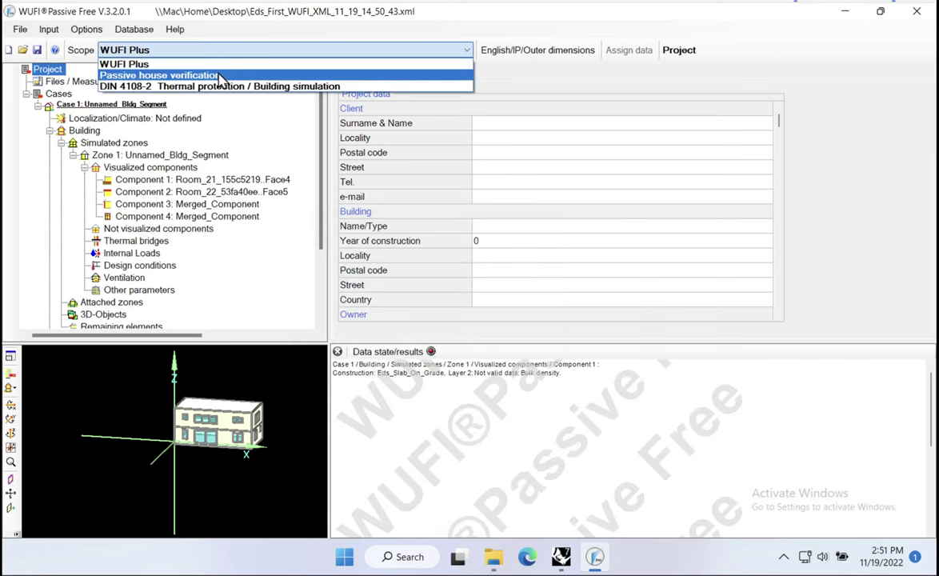
Review the roof and slab/wall assemblies, then calculate WUFI shading to refresh results.
click(131, 181)
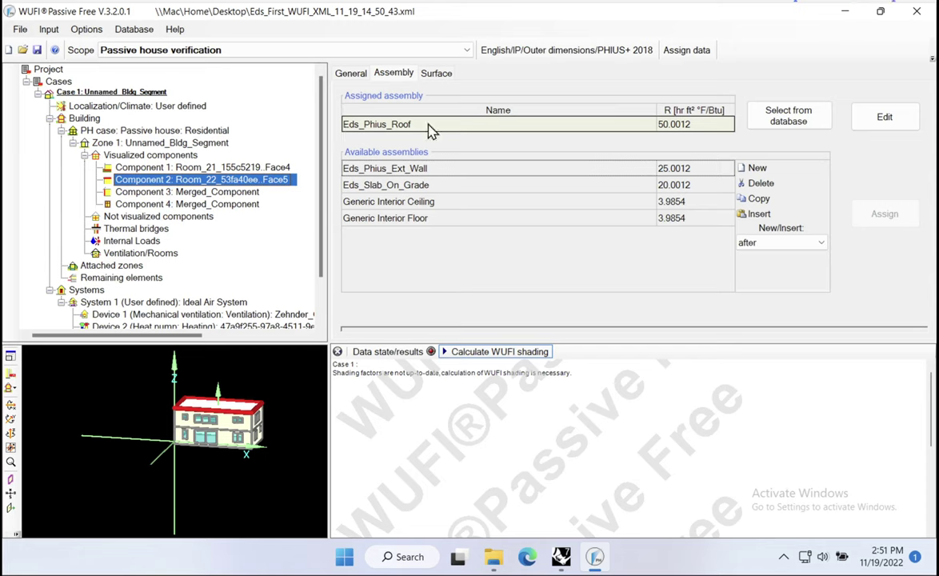
click(661, 188)
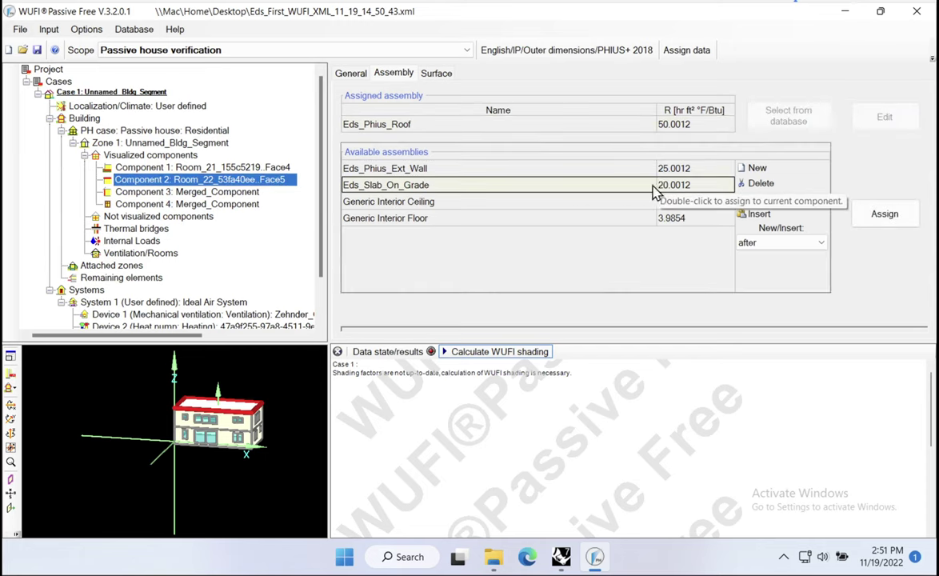
click(673, 174)
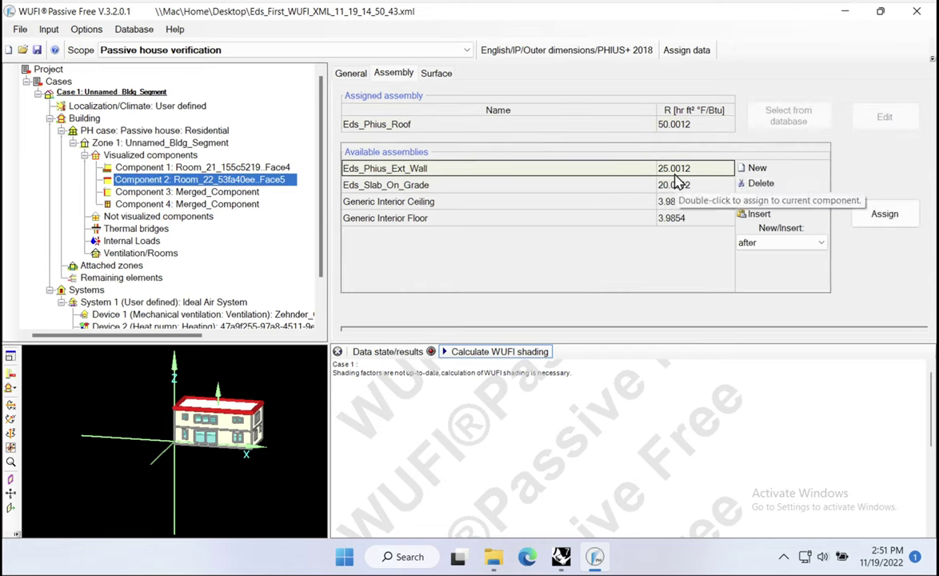
click(496, 352)
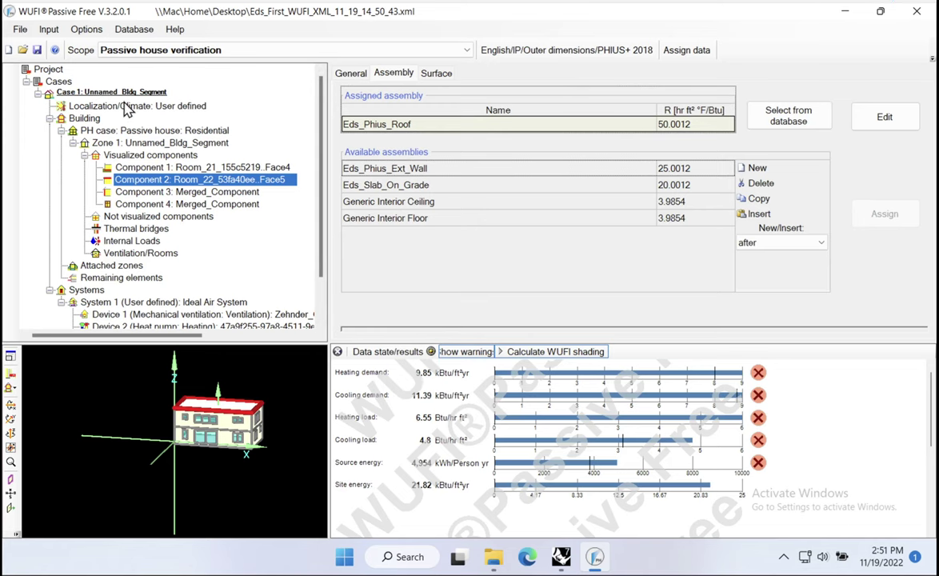
Browse the Case 1 report, then view Component 4's Generic Double Pane window (Uw 0.2972).
click(112, 92)
scroll(437, 160, down, 5)
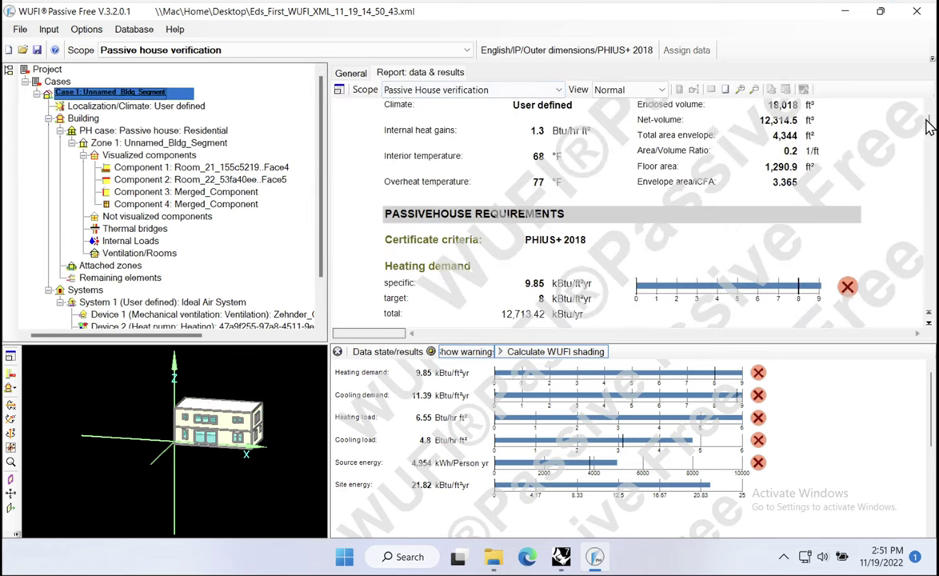
drag(928, 128, 927, 178)
scroll(460, 230, up, 1)
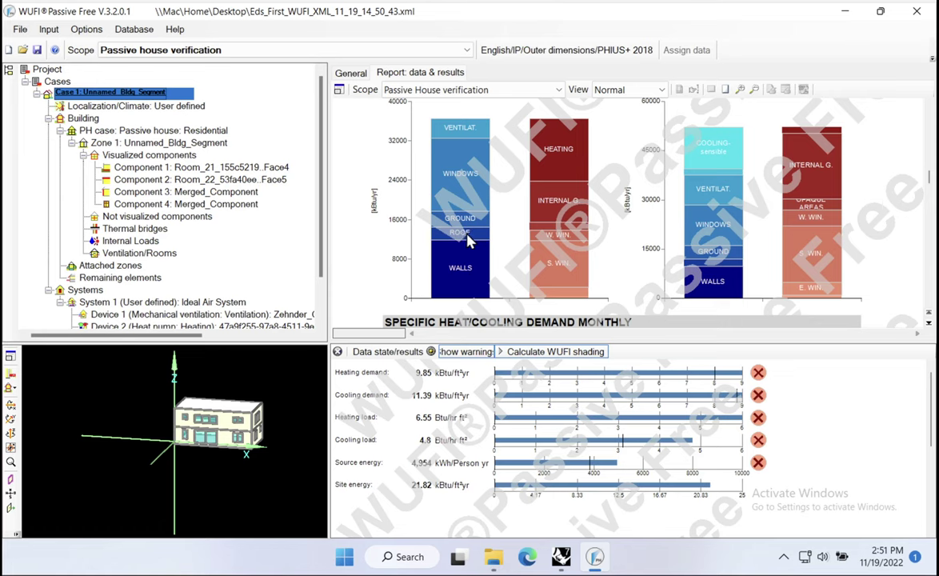
click(470, 241)
click(154, 204)
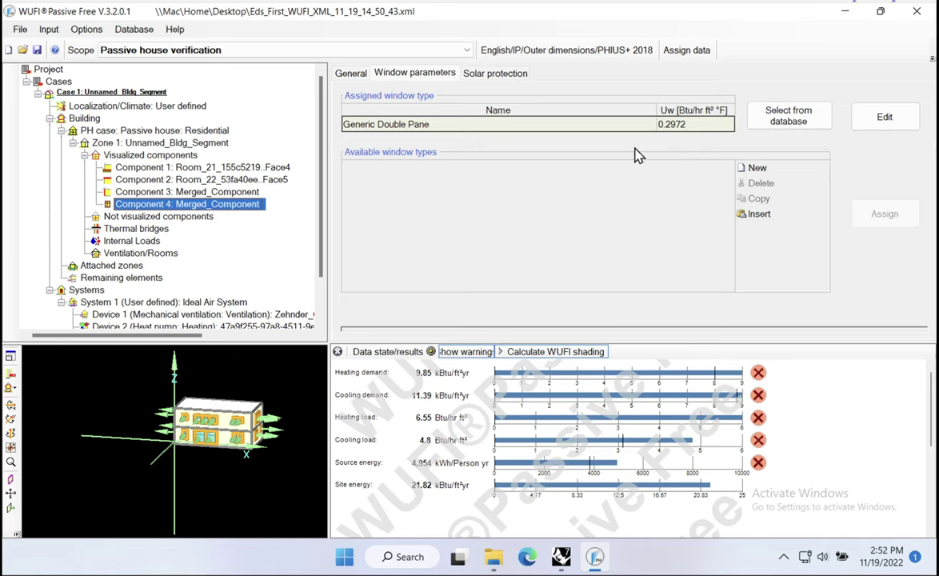
Back in Grasshopper, wire a new HB Subface Subset into the construction set's _subface_subset_.
click(563, 558)
scroll(320, 336, down, 6)
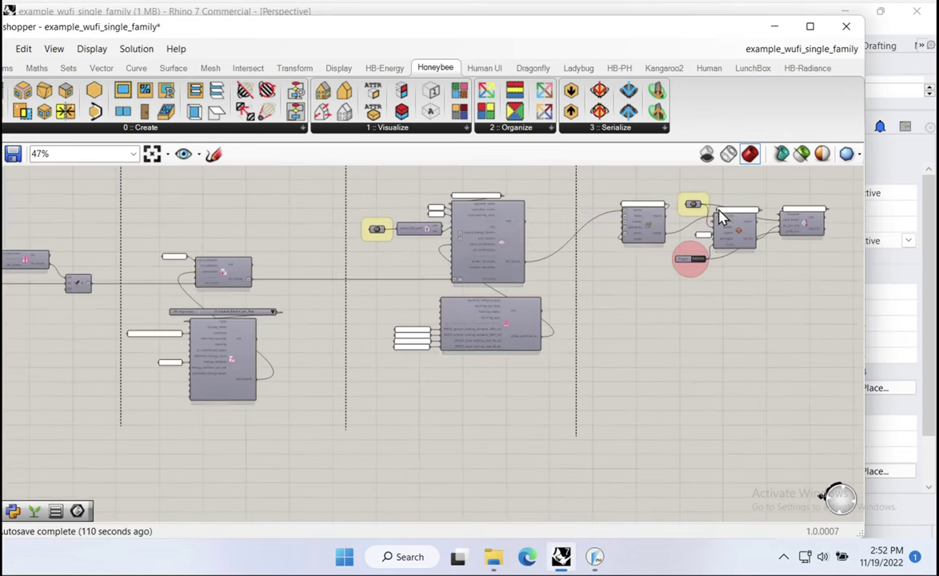
right_drag(354, 287, 352, 260)
scroll(409, 303, up, 4)
scroll(693, 287, up, 1)
right_drag(397, 294, 473, 300)
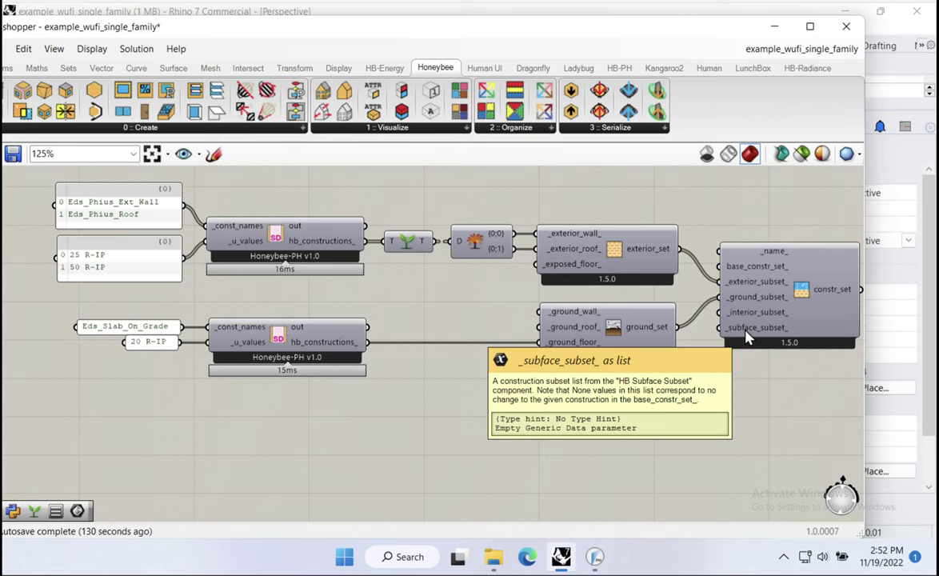
click(384, 68)
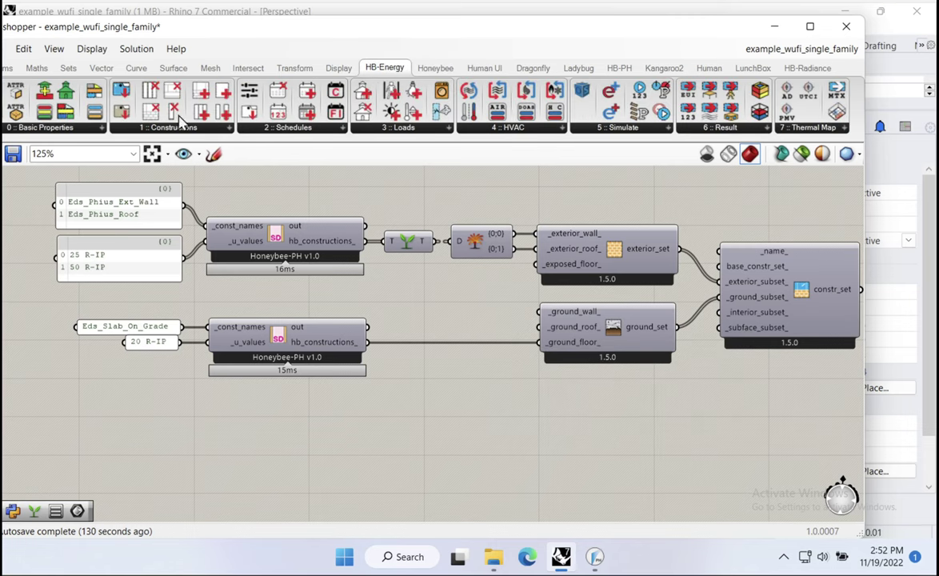
click(80, 128)
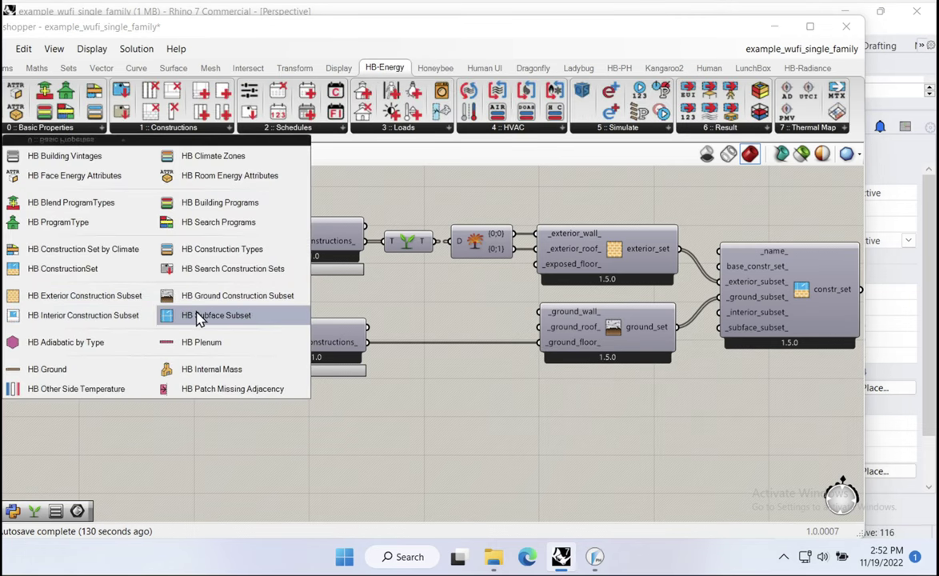
drag(200, 319, 629, 446)
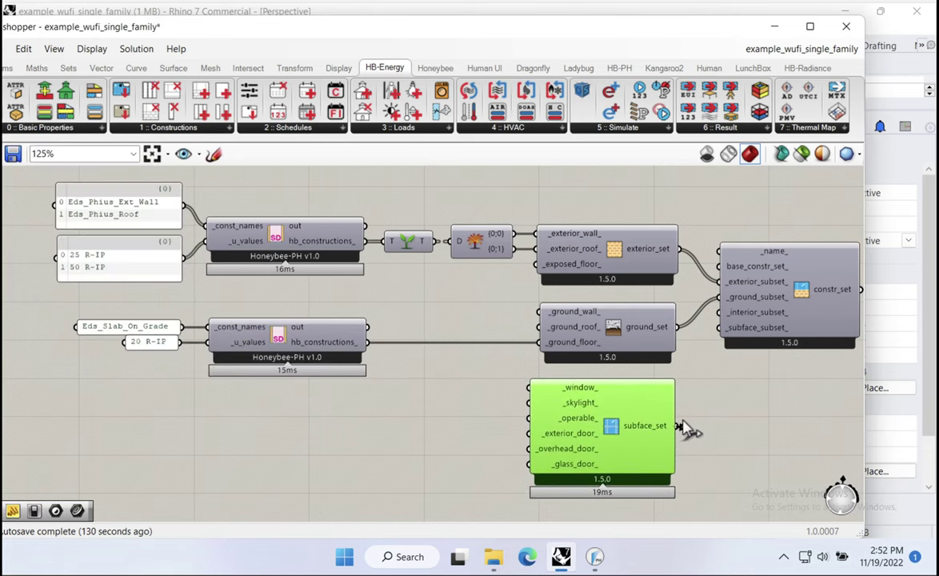
drag(687, 424, 719, 328)
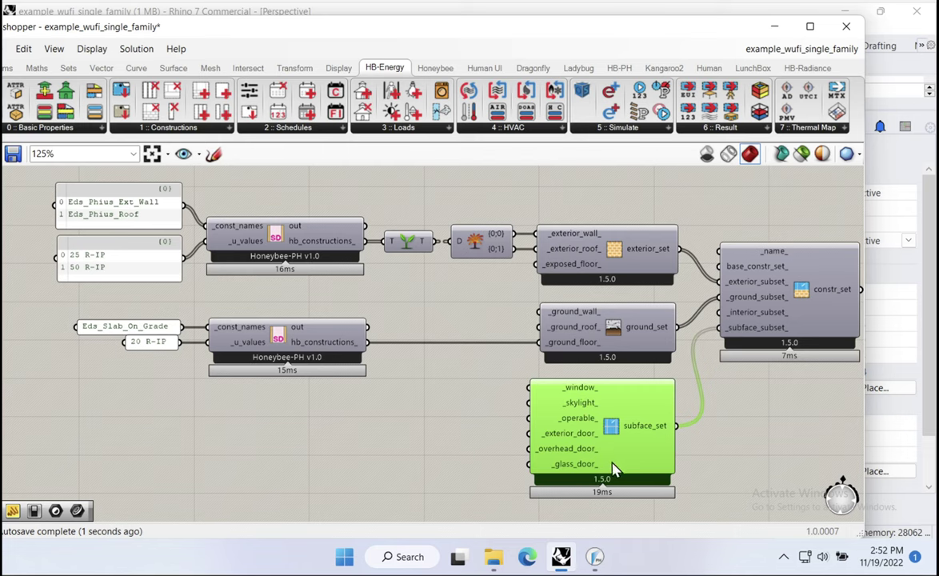
scroll(620, 368, up, 3)
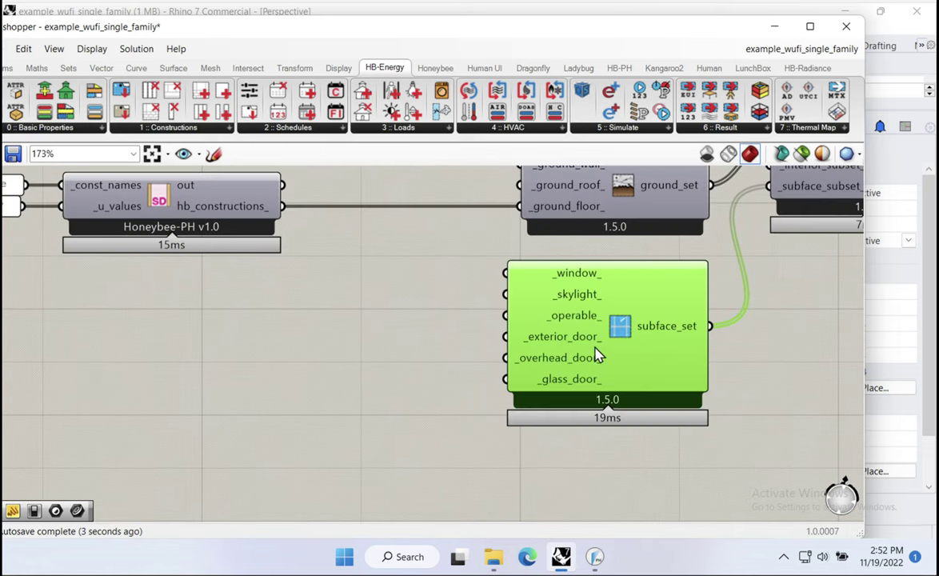
drag(618, 362, 617, 358)
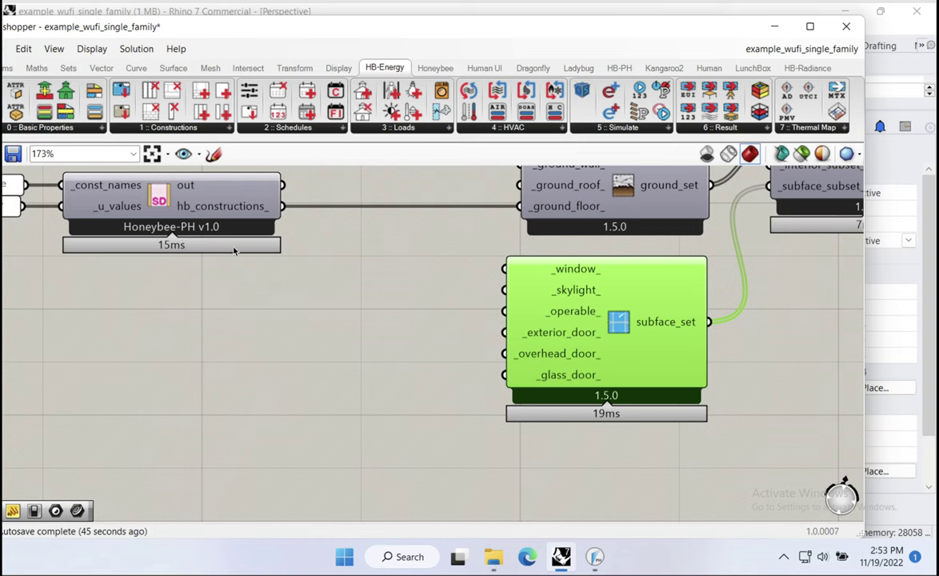
Select both Honeybee-PH components and the subface_set component.
click(159, 205)
scroll(329, 293, down, 2)
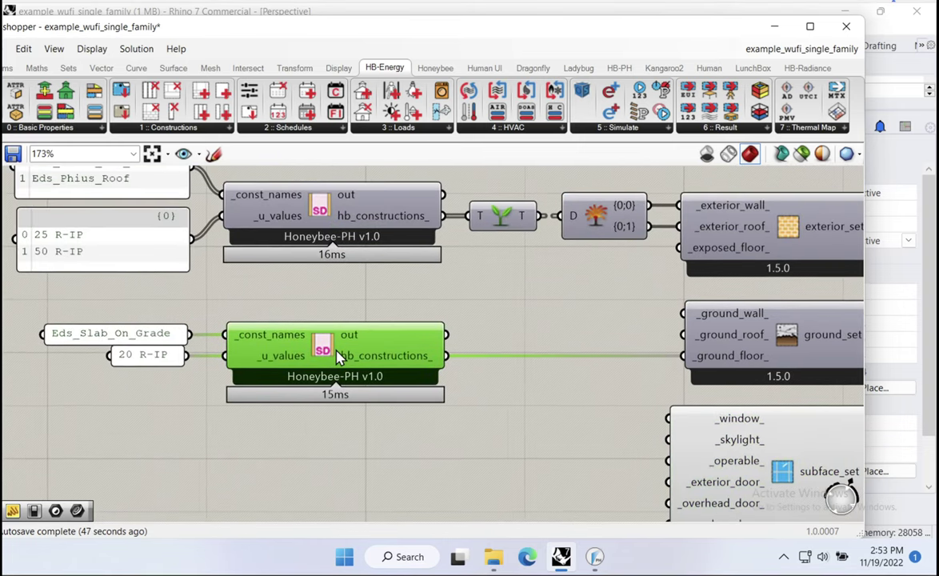
scroll(346, 373, down, 1)
drag(352, 192, 316, 379)
right_drag(472, 429, 394, 359)
click(563, 382)
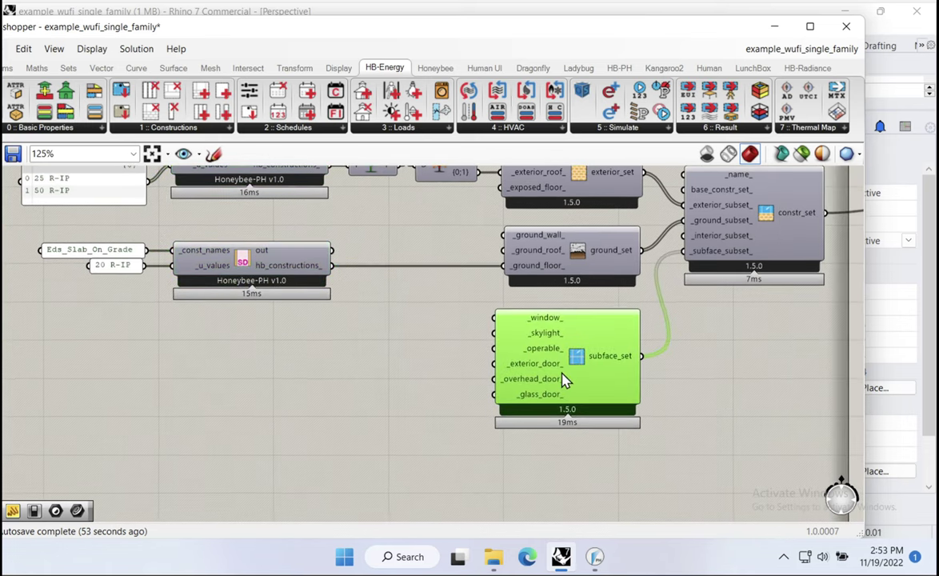
mouse_move(562, 381)
Add an HB Window Construction wired into the subface set's _window_ input.
drag(293, 35, 328, 27)
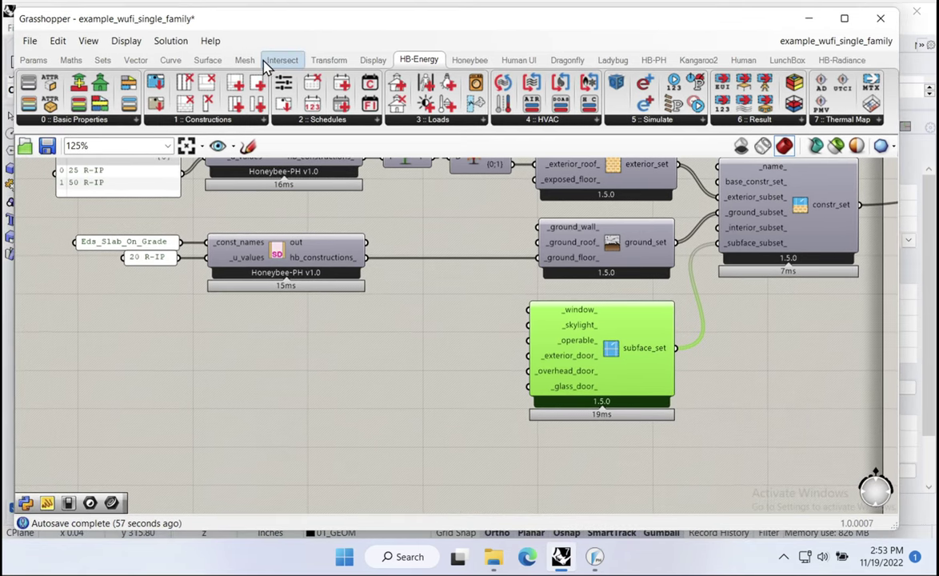
click(472, 62)
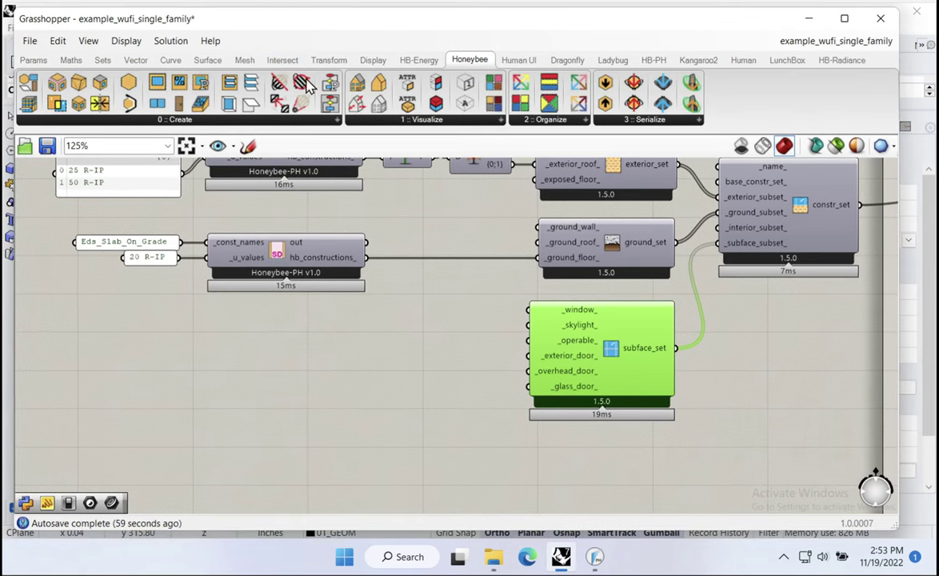
click(410, 62)
click(230, 119)
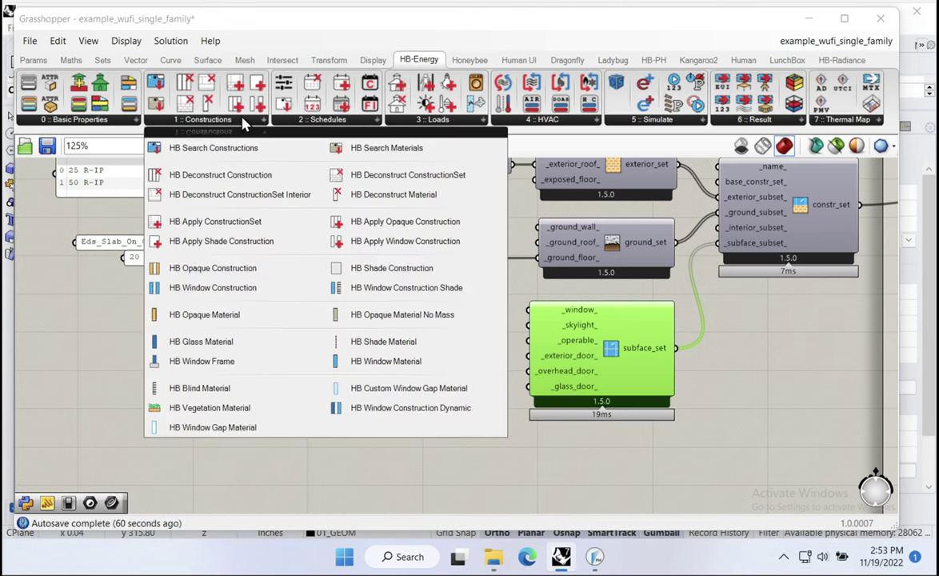
click(192, 293)
click(342, 424)
right_drag(341, 424, 336, 356)
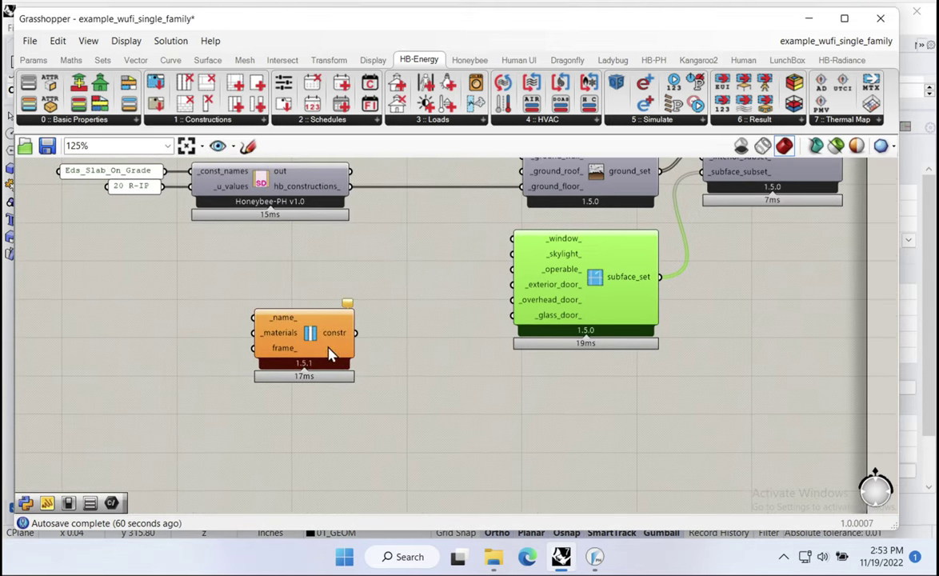
scroll(335, 304, up, 3)
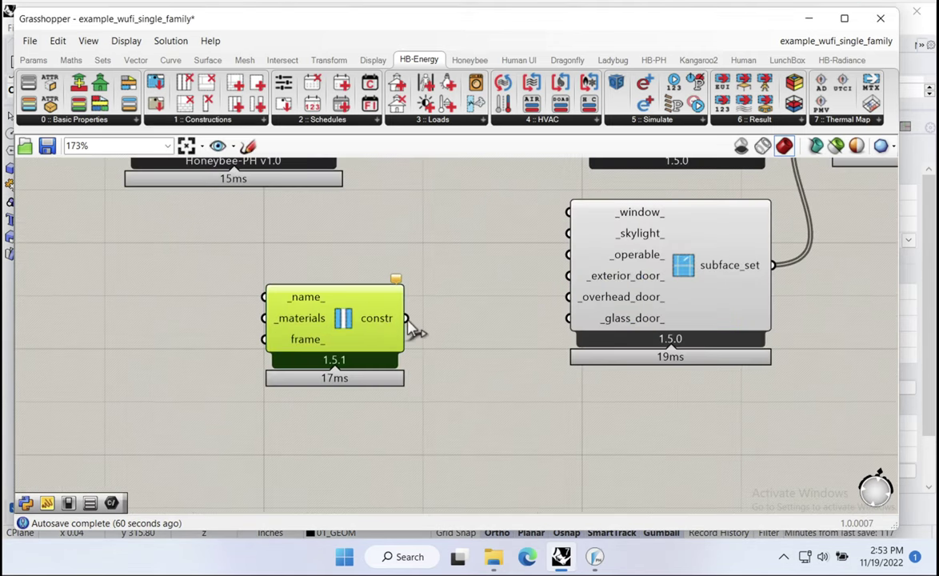
drag(407, 318, 567, 212)
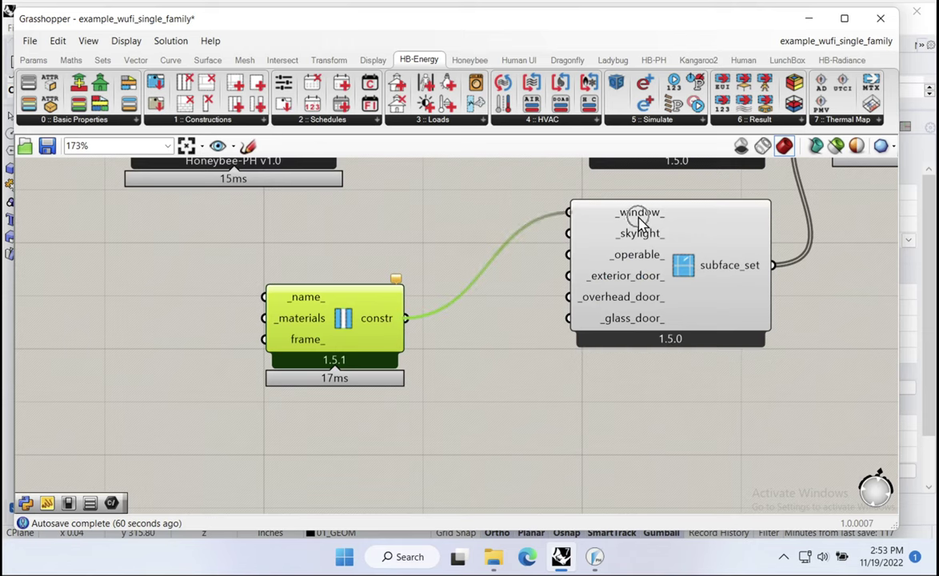
Name the window construction with an HB-Window panel on _name_.
double_click(300, 255)
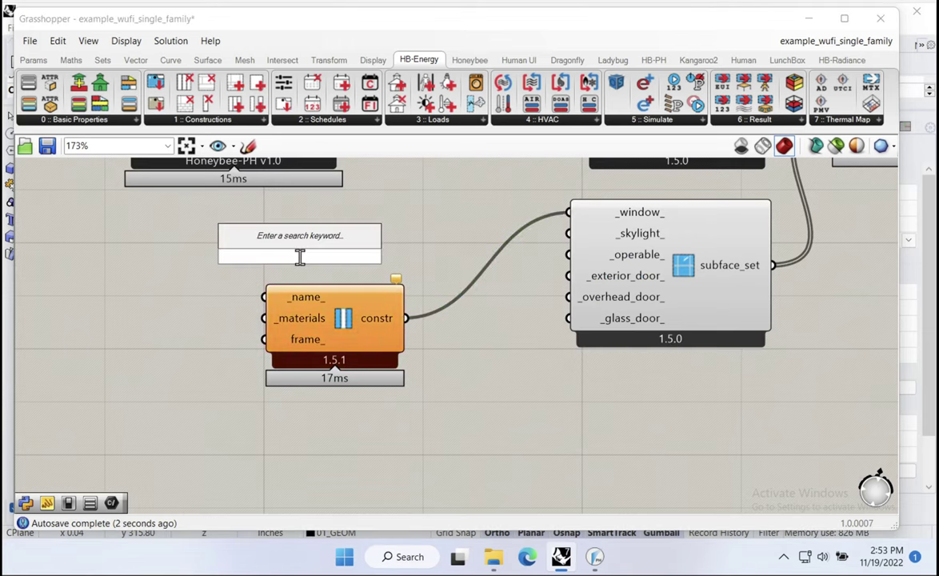
text(panel)
text(B)
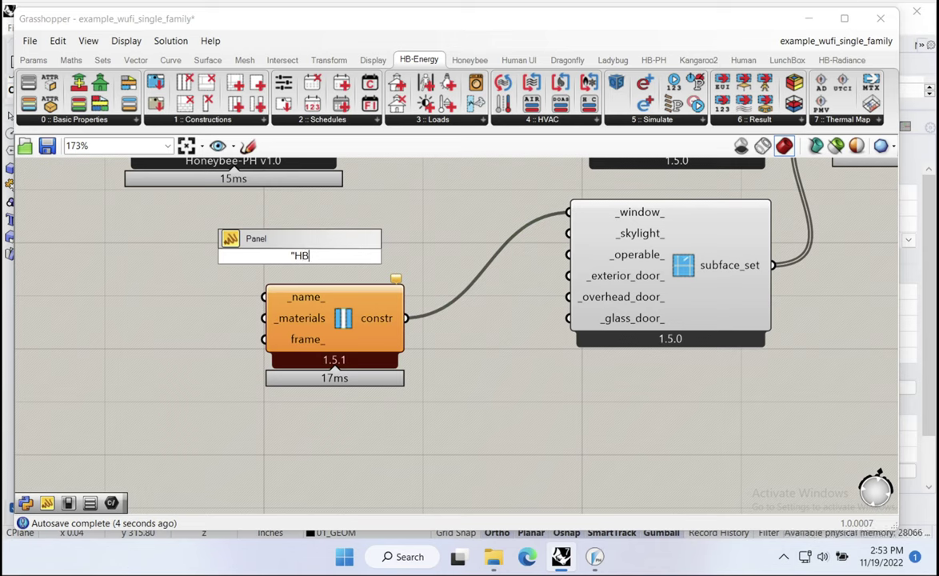
text(-Window)
key(Return)
drag(265, 297, 308, 266)
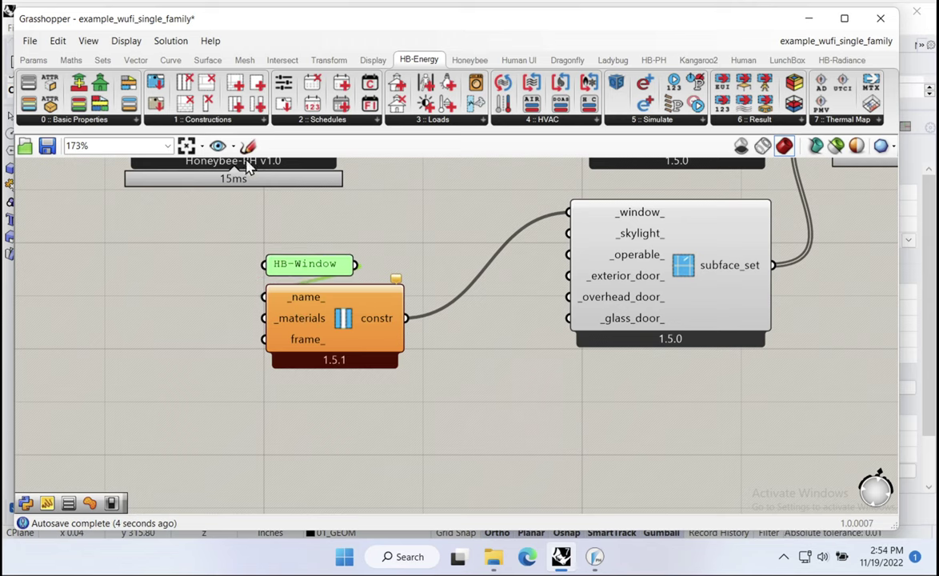
Add an HB Window Material feeding the construction's _materials_ input.
click(212, 120)
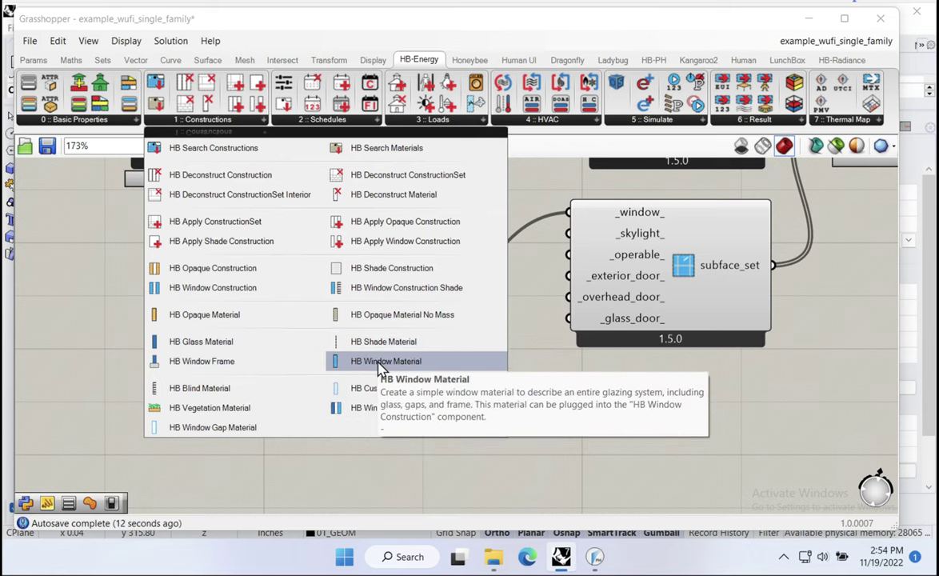
drag(384, 361, 148, 332)
right_drag(148, 332, 276, 302)
drag(301, 315, 397, 284)
drag(272, 316, 329, 283)
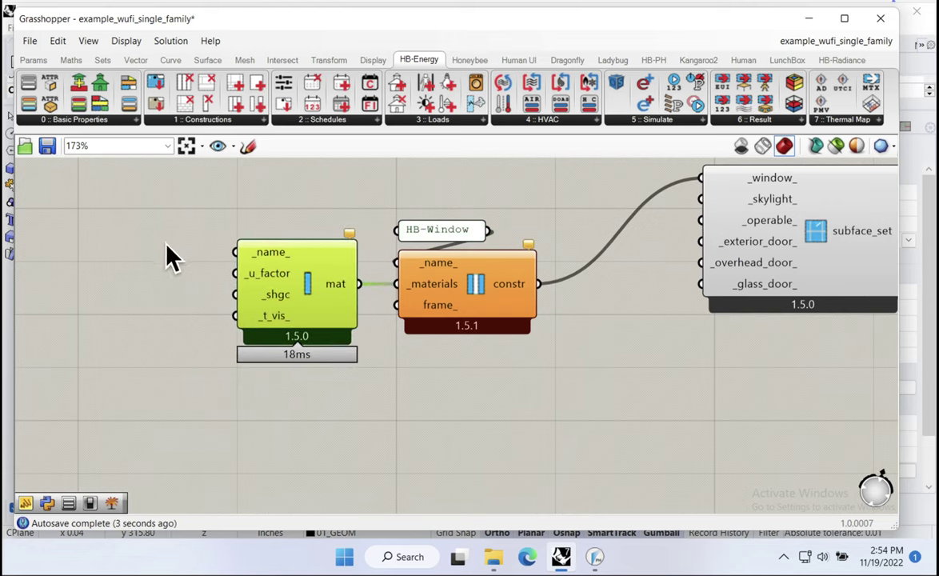
Feed the window material's _u_factor a 0.8 panel named W/m2k.
double_click(116, 218)
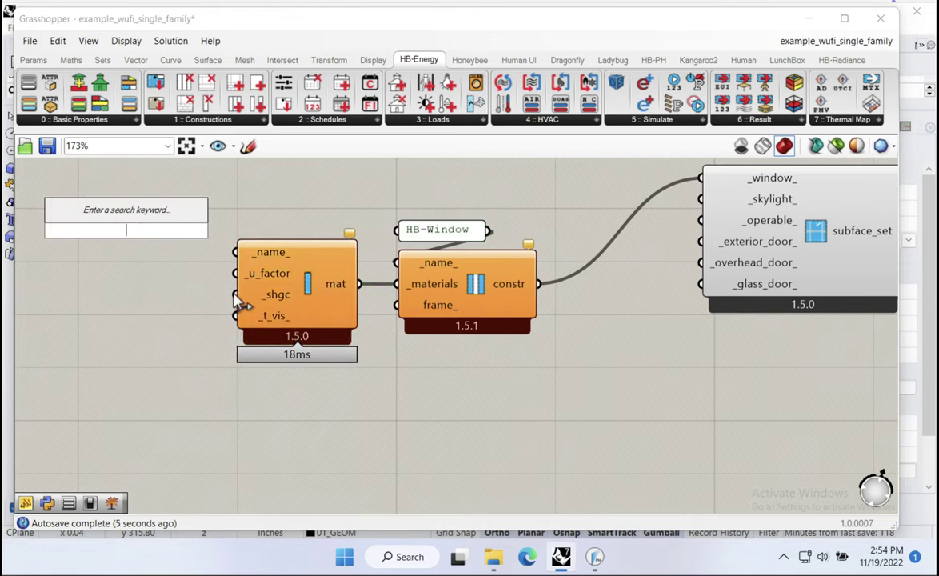
text(")
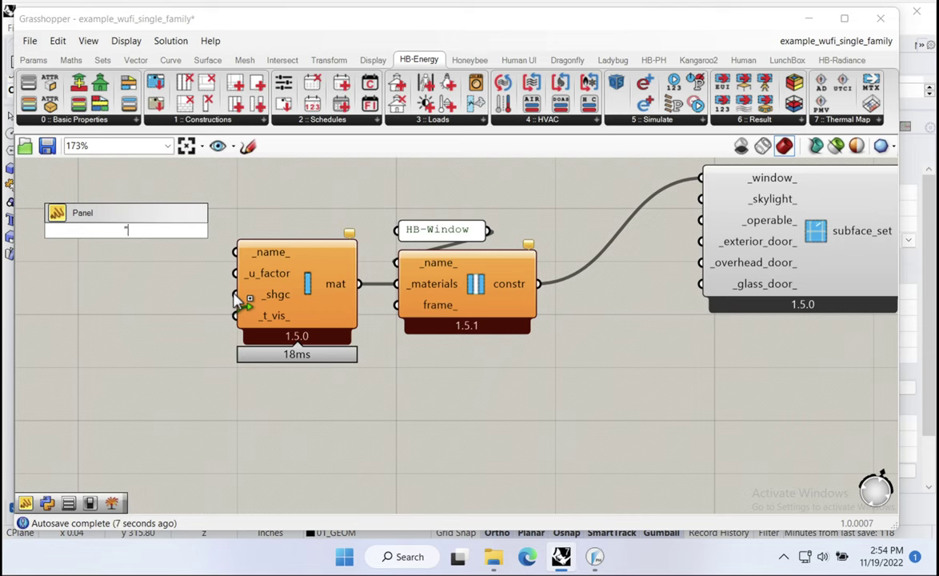
key(Escape)
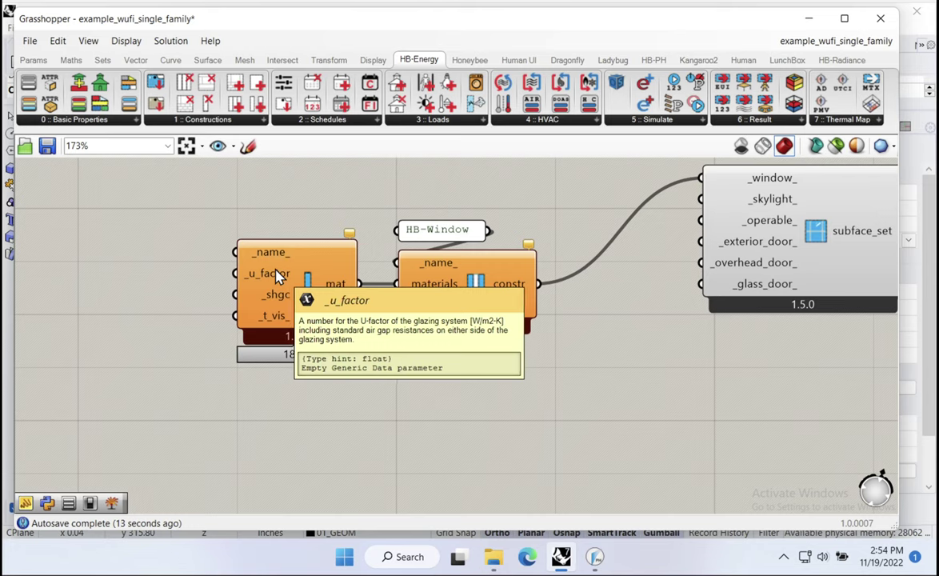
double_click(130, 255)
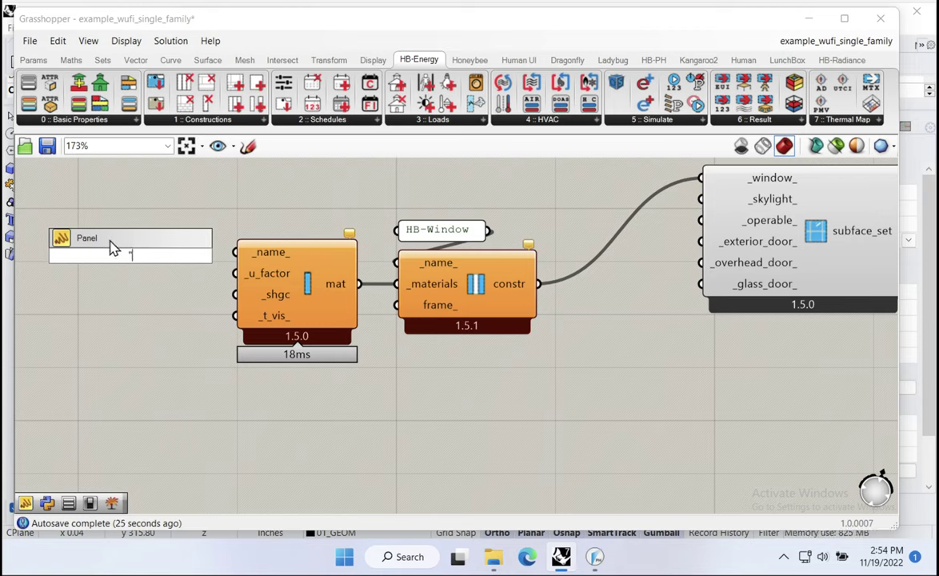
text(0.8)
click(152, 320)
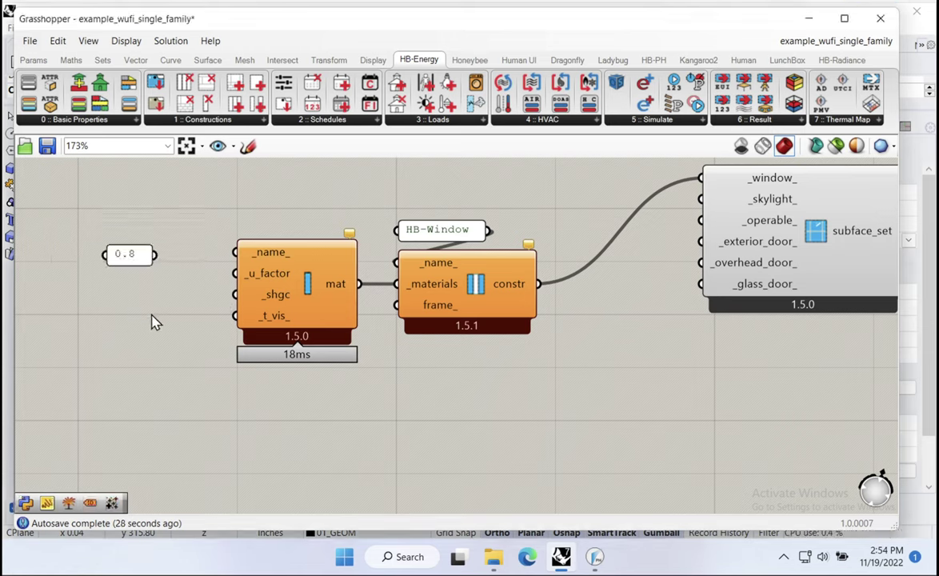
right_click(128, 254)
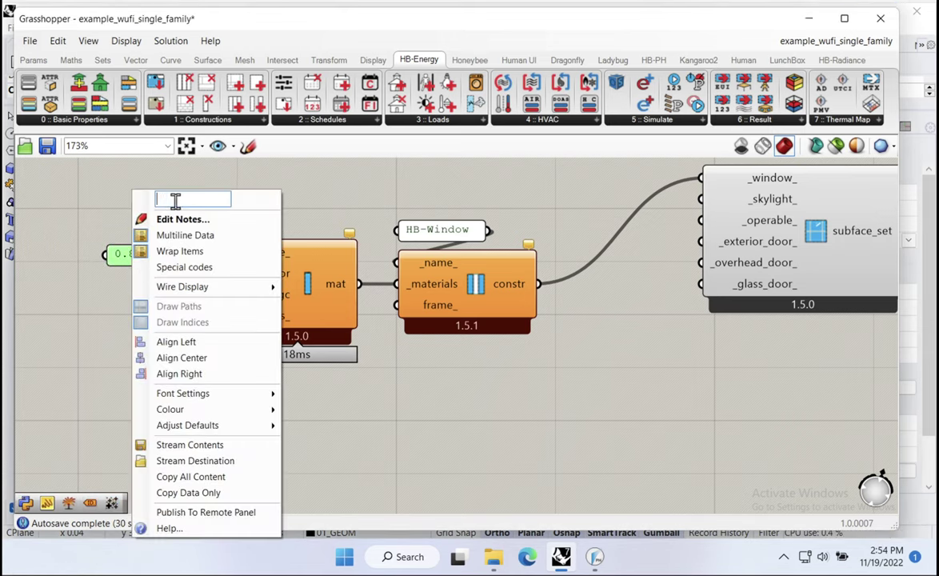
text(W/m2k)
key(Return)
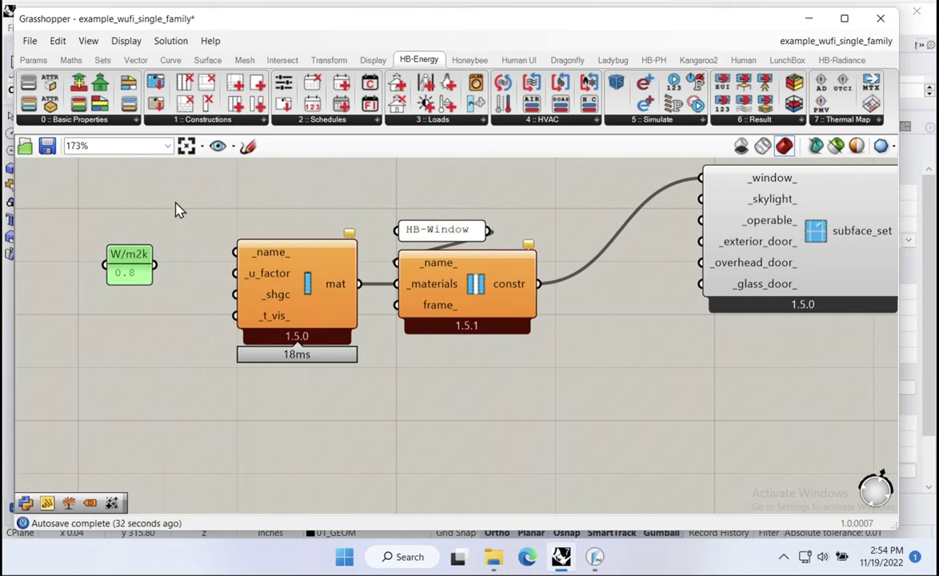
drag(153, 274, 235, 273)
drag(153, 267, 156, 259)
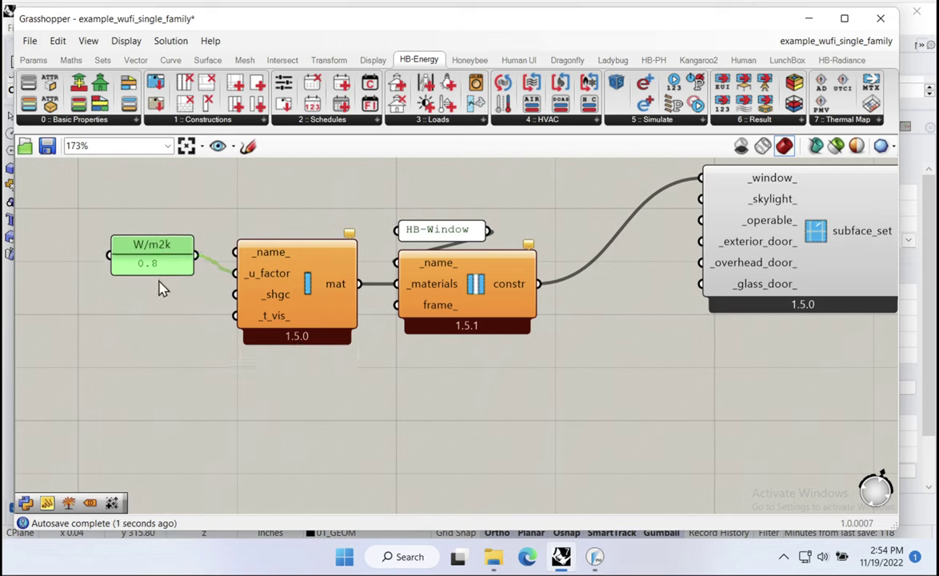
Add a 0.4 panel wired to the window material's _shgc input.
click(140, 313)
double_click(140, 314)
text("0)
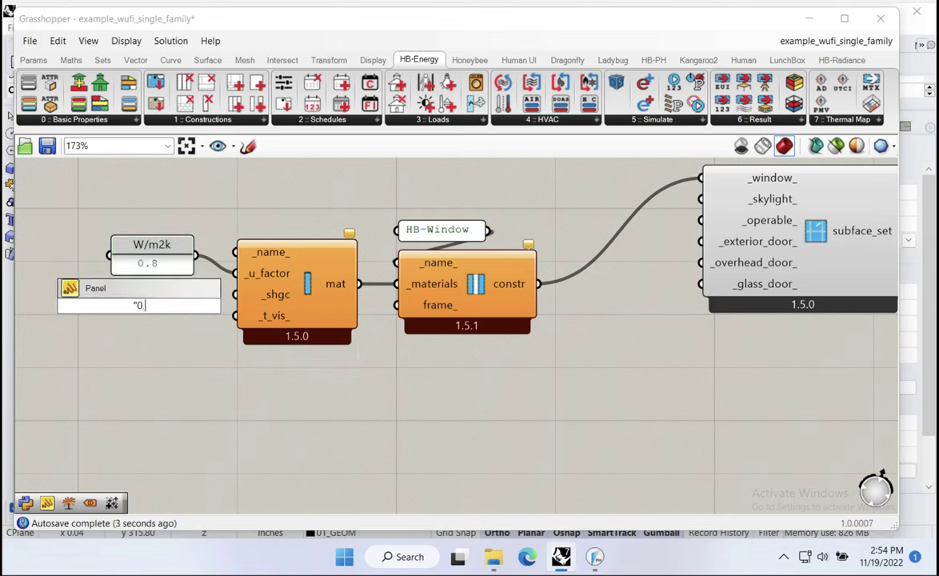
text(.4)
key(Return)
drag(164, 304, 235, 295)
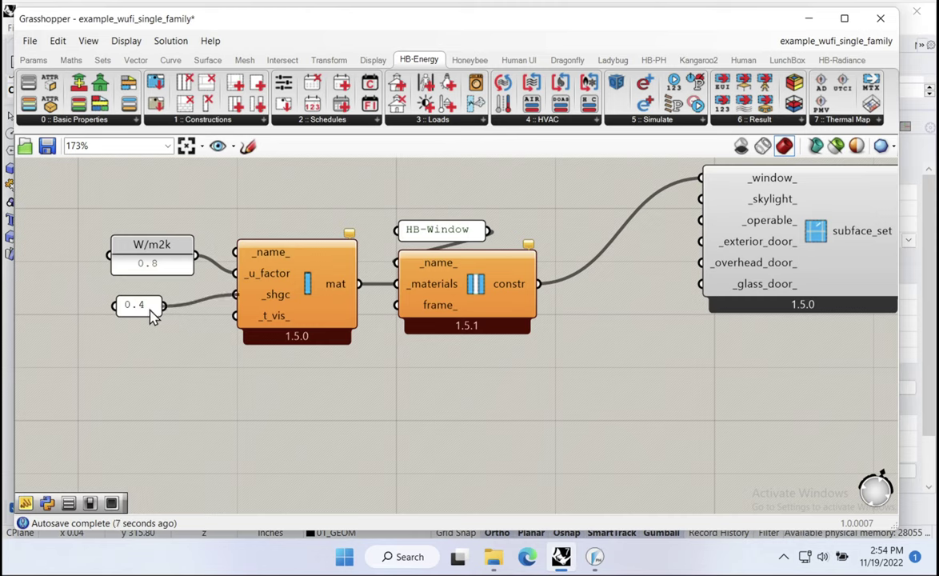
drag(163, 307, 193, 307)
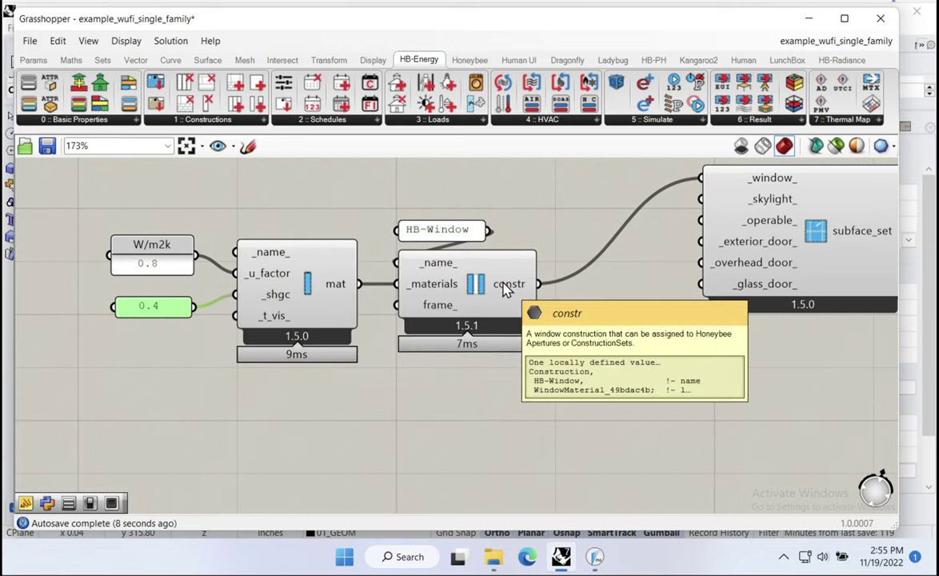
right_drag(507, 288, 208, 329)
mouse_move(476, 231)
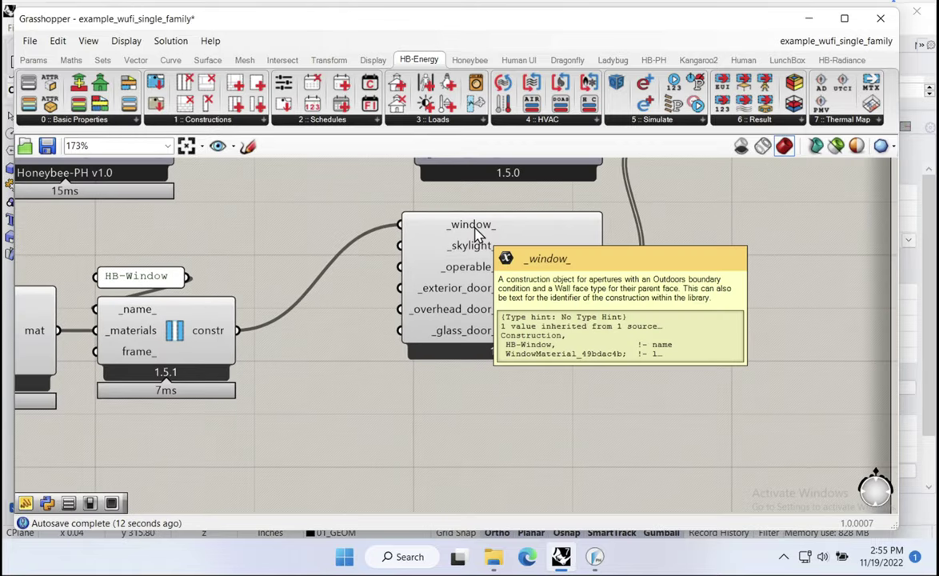
scroll(478, 236, down, 5)
right_drag(487, 245, 365, 325)
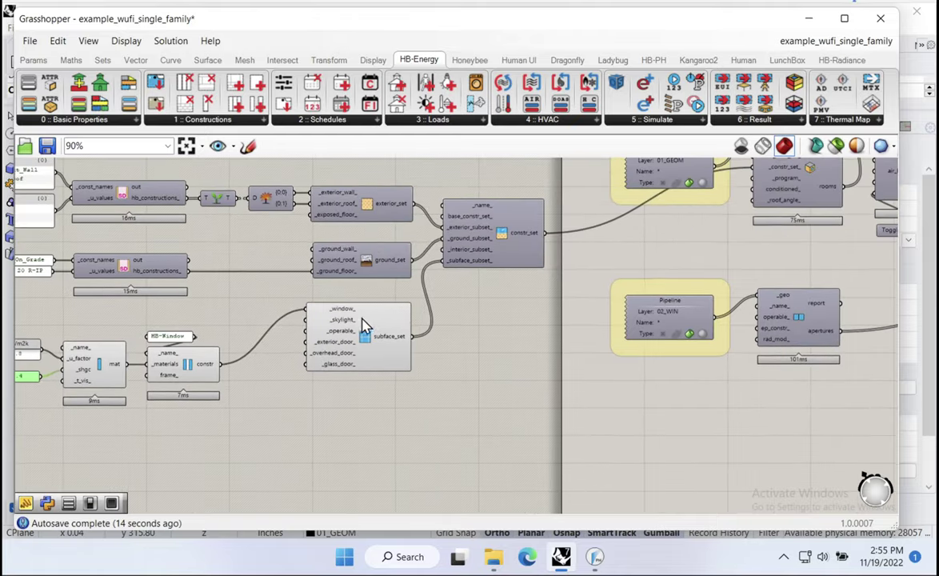
scroll(288, 352, up, 3)
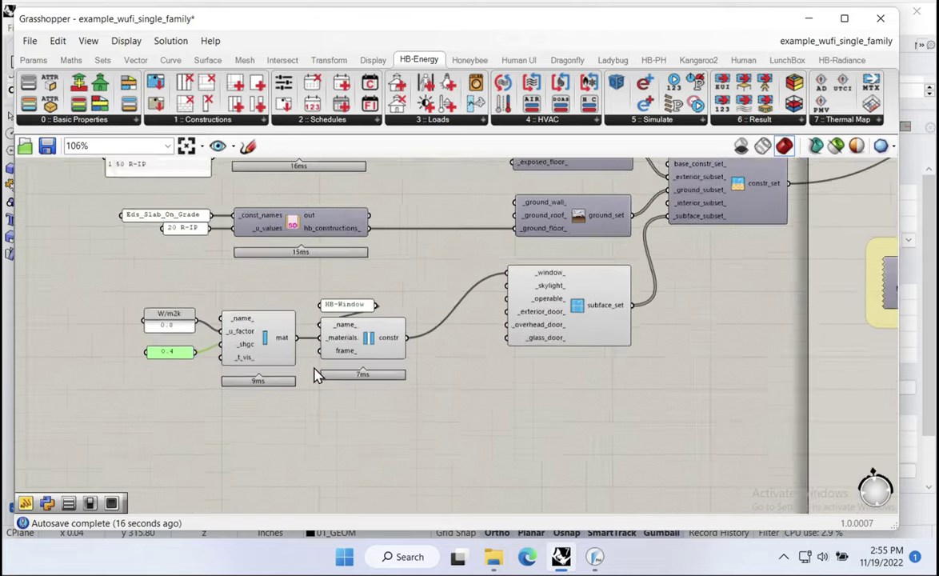
right_drag(452, 401, 475, 402)
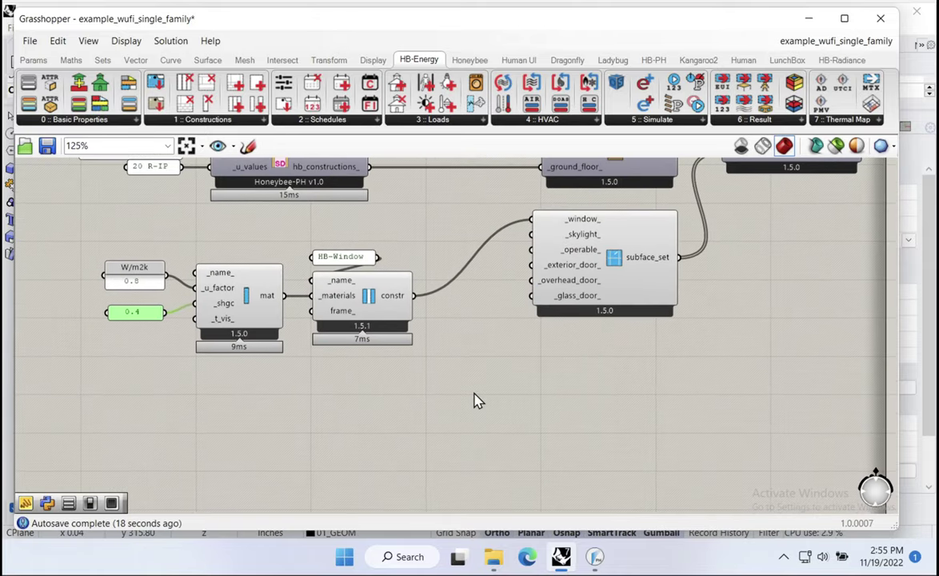
scroll(136, 281, up, 2)
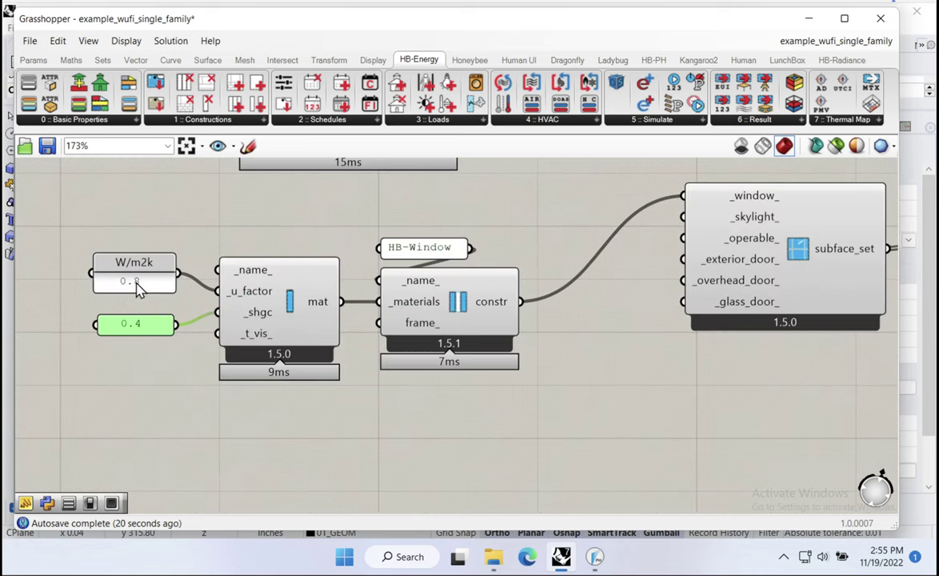
drag(136, 288, 137, 293)
drag(504, 214, 11, 393)
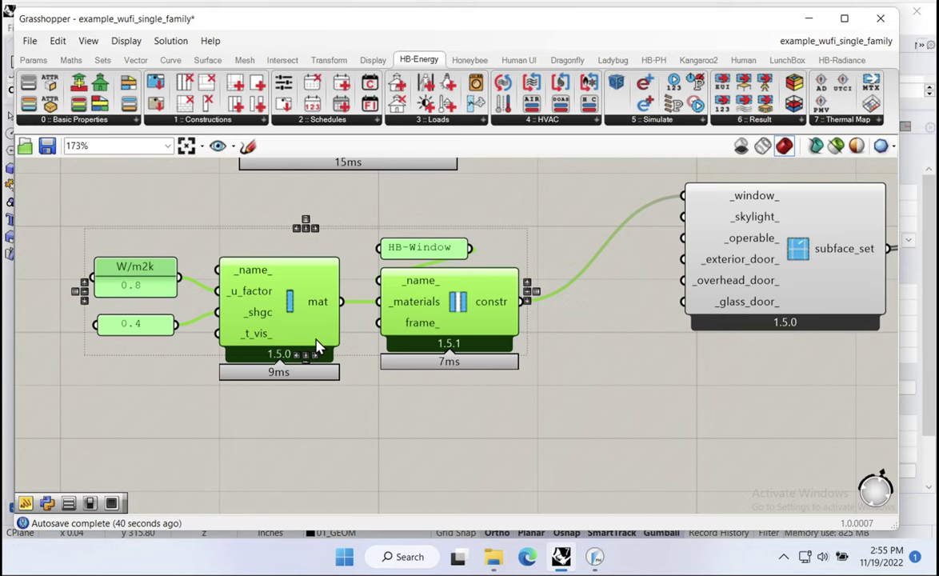
click(136, 287)
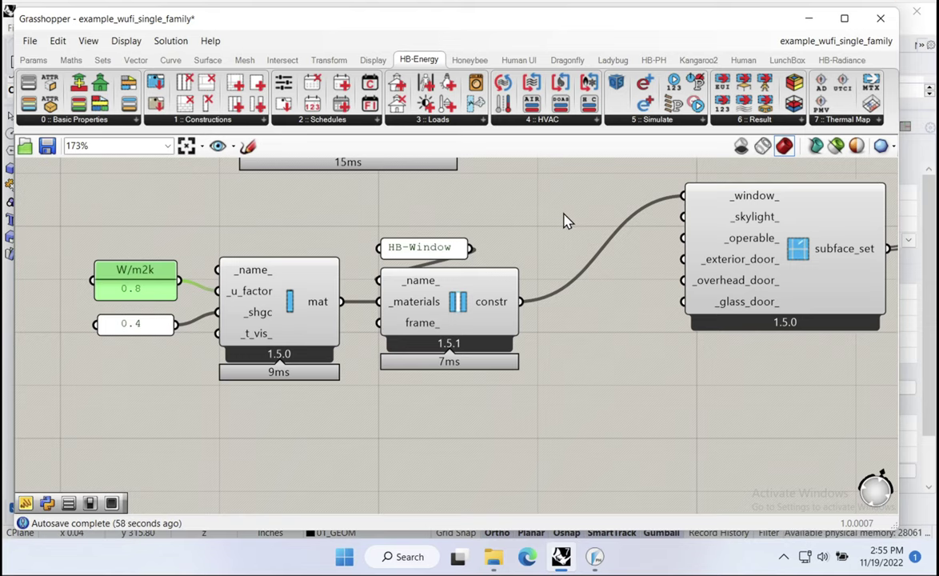
drag(576, 210, 48, 400)
drag(332, 331, 304, 309)
right_drag(428, 301, 579, 311)
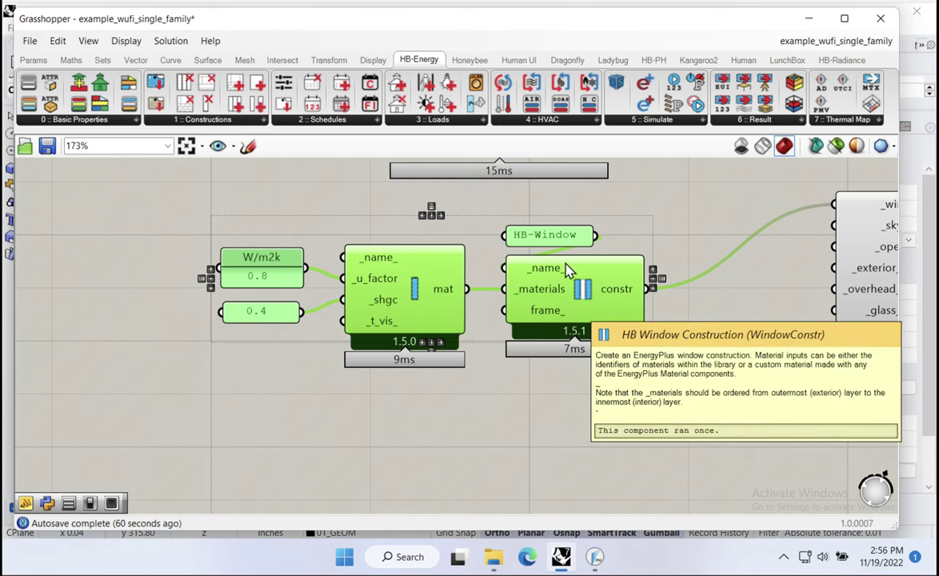
Delete the old window material and construction and place a Honeybee-PH window construction.
key(Delete)
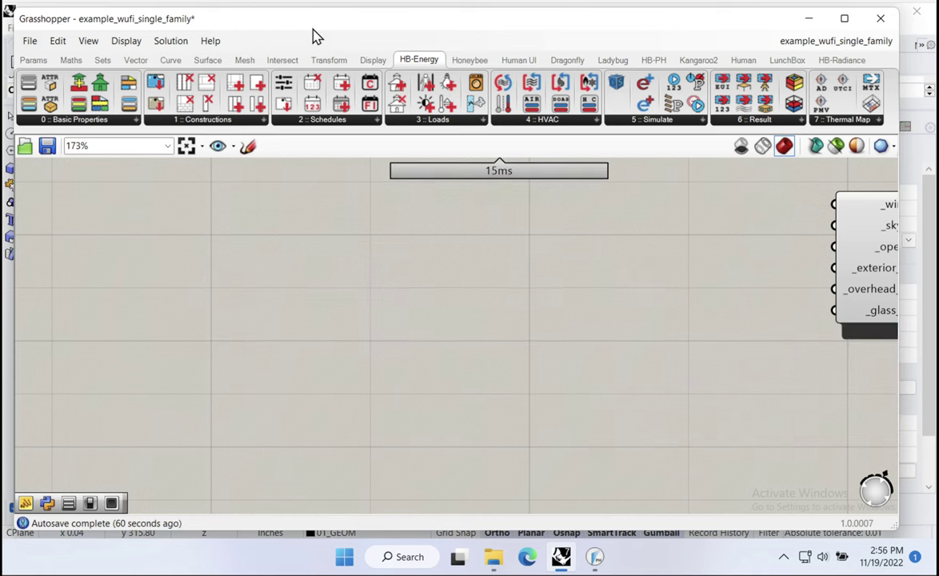
click(652, 63)
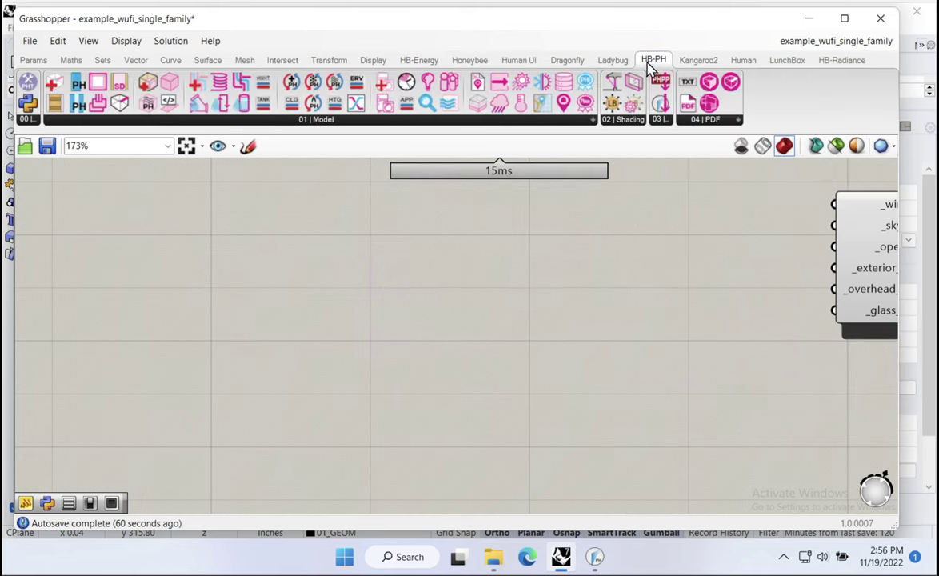
click(80, 85)
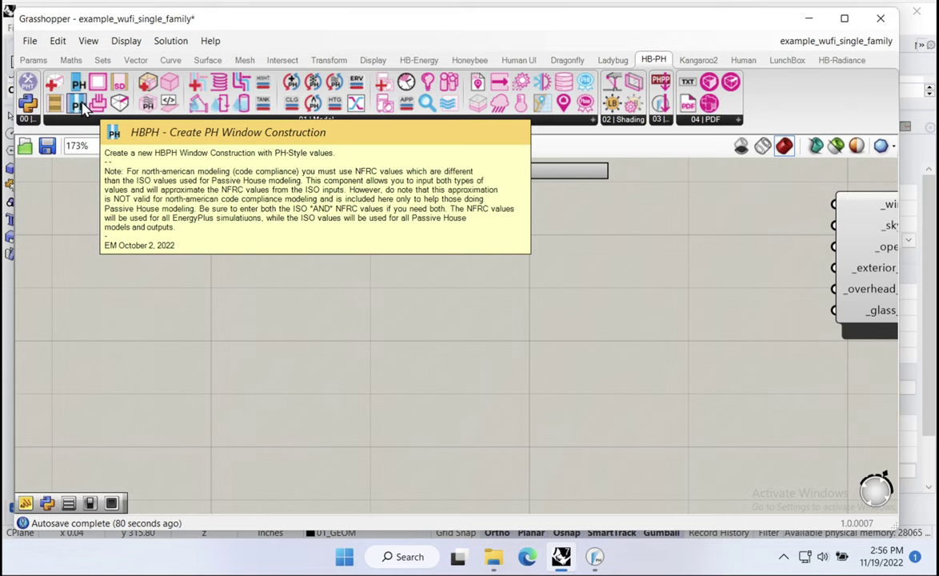
drag(83, 104, 562, 310)
right_drag(663, 329, 593, 329)
drag(594, 329, 491, 348)
Connect the PH window construction to the subface set's _window_ input and tidy its position.
click(471, 362)
drag(495, 335, 512, 336)
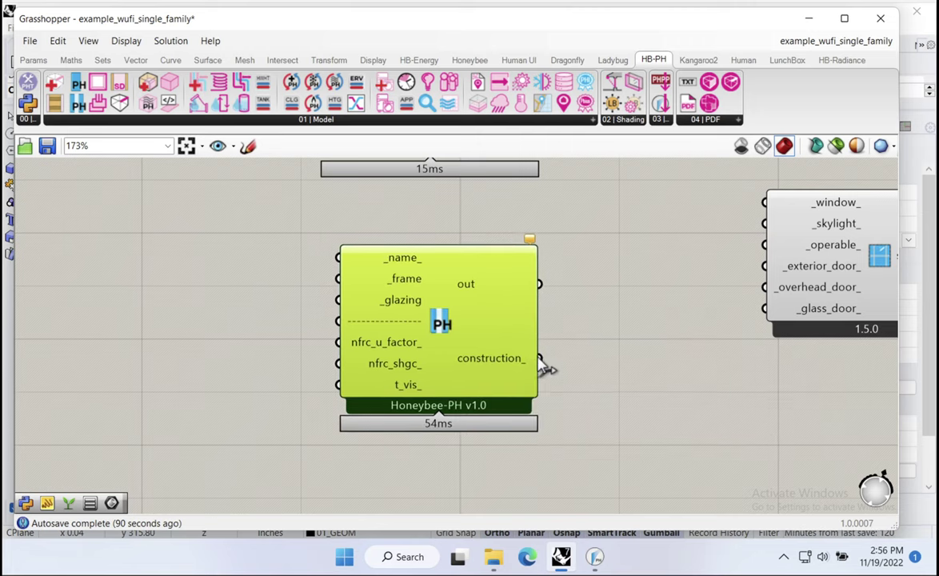
drag(541, 360, 766, 220)
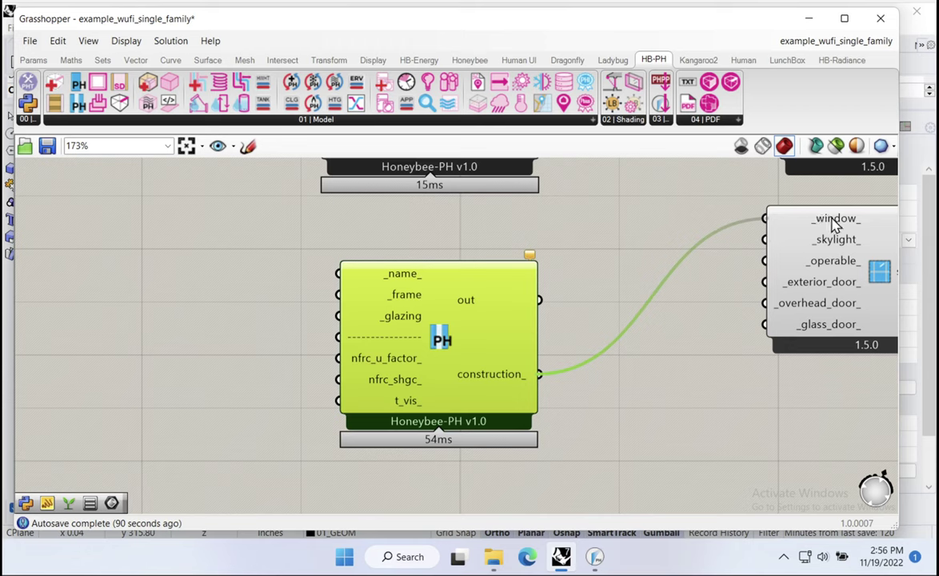
mouse_move(449, 340)
mouse_down()
mouse_move(468, 356)
mouse_move(456, 323)
mouse_move(449, 339)
mouse_up()
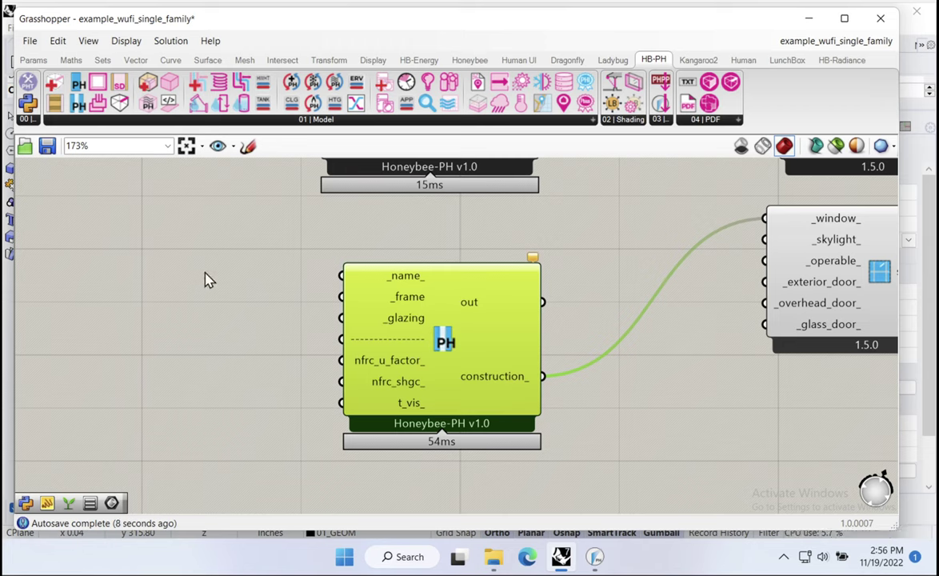
mouse_move(398, 311)
mouse_down()
mouse_move(379, 329)
mouse_move(381, 314)
mouse_up()
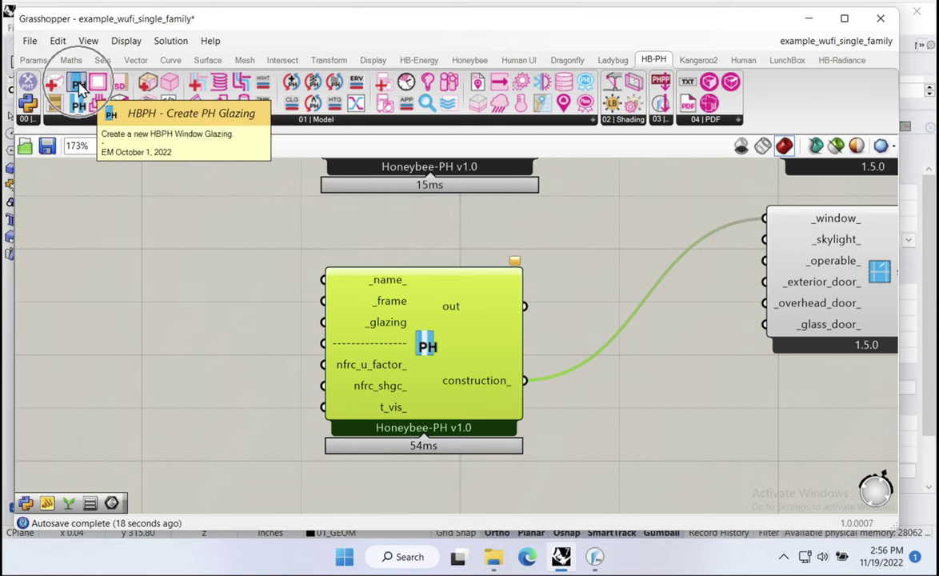
Add a Create PH Glazing component and wire it into the window construction's _glazing input.
drag(77, 86, 185, 314)
right_drag(186, 313, 321, 319)
drag(362, 301, 461, 324)
drag(302, 290, 325, 313)
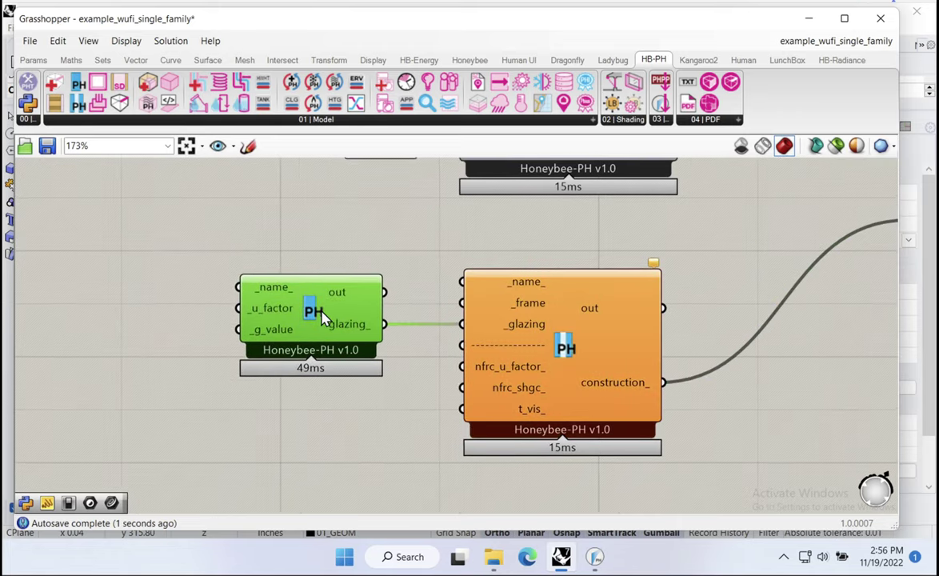
Name the glazing Eds_Phius_Glazing with a panel wired to its _name_ input.
double_click(154, 312)
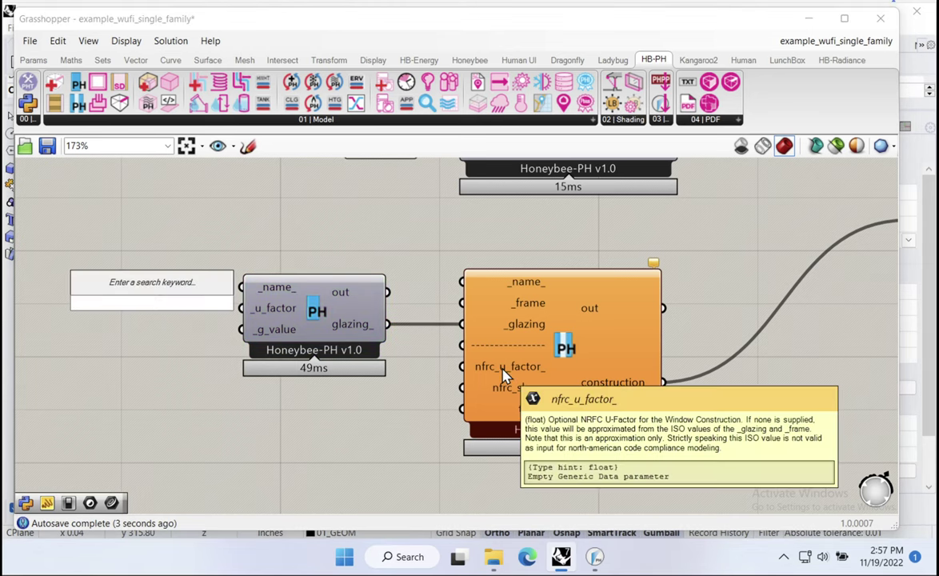
text(")
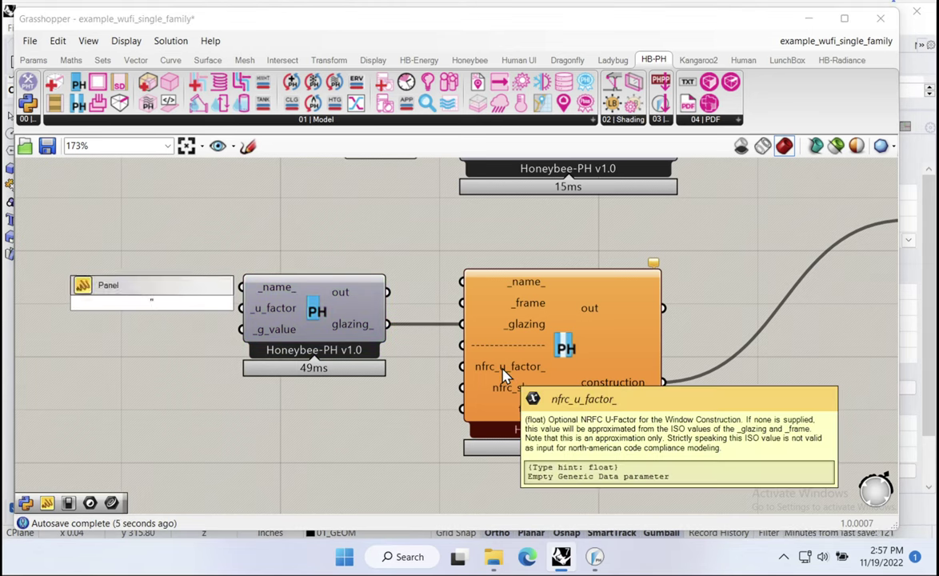
text(Ed)
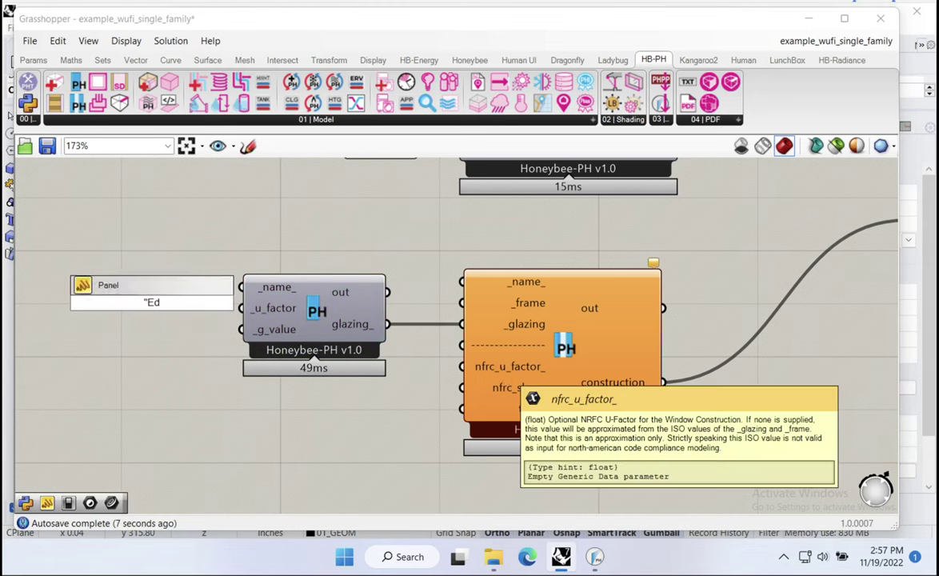
text(s_Phius_Glazing)
click(505, 372)
drag(177, 310, 241, 287)
Name the window construction Eds_Phius_Window with a panel placed above it.
double_click(684, 249)
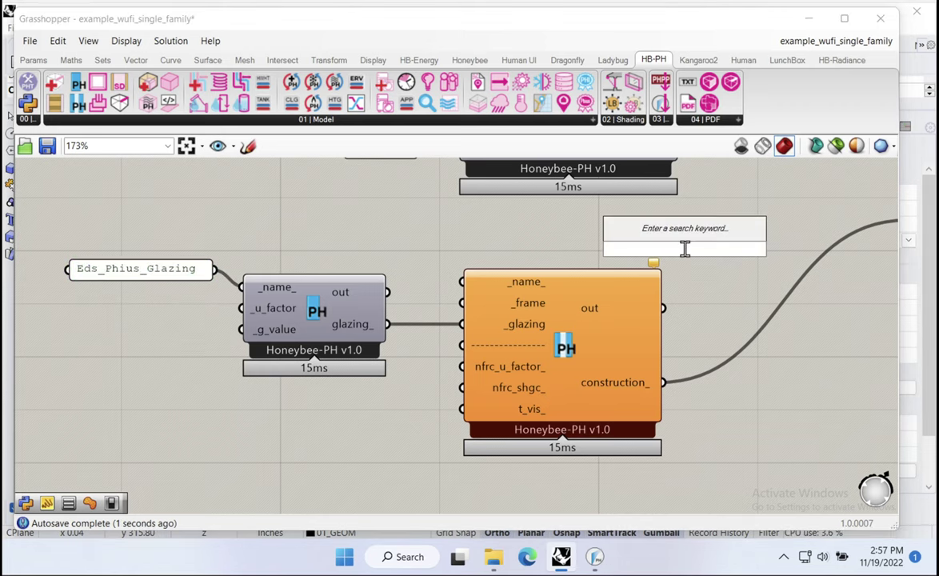
text(PanelEds_Phius_)
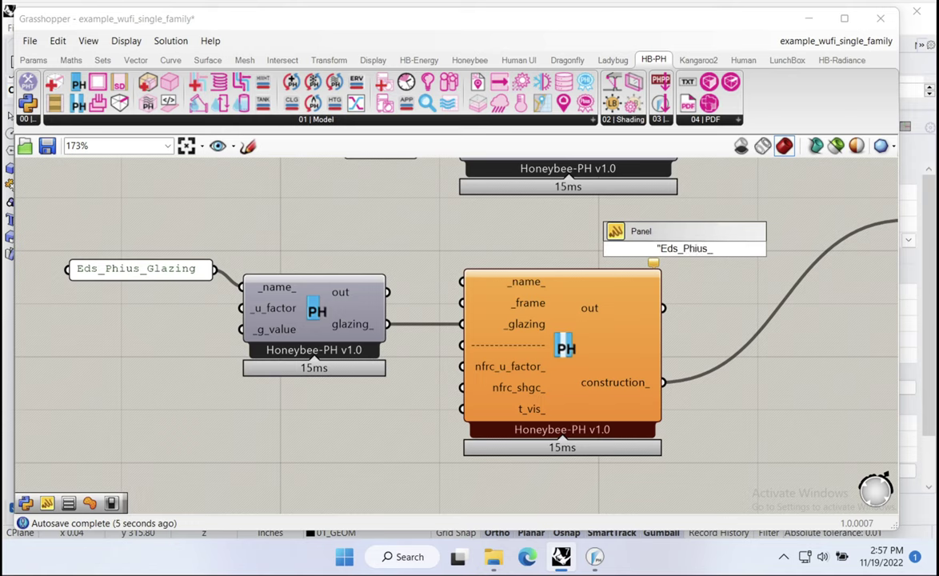
text(Window_)
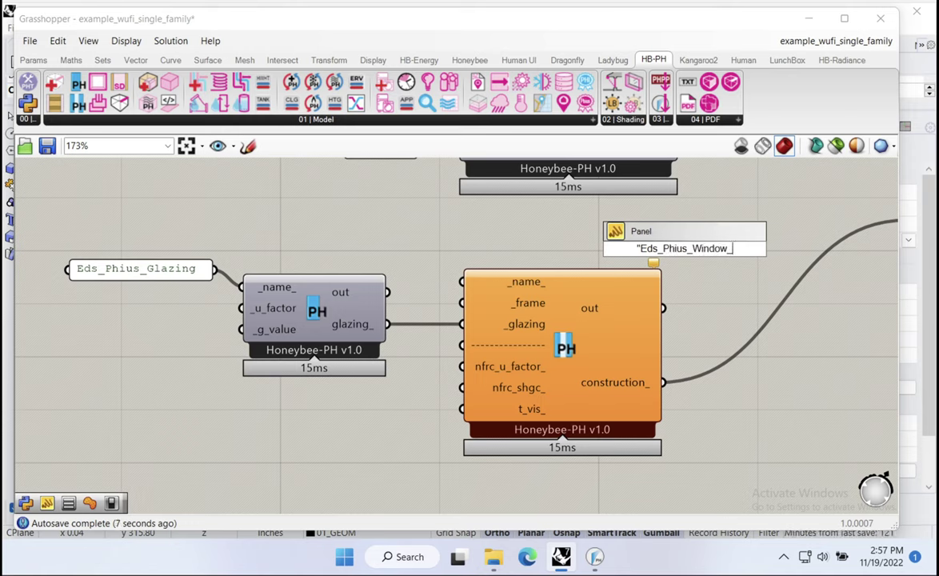
key(Return)
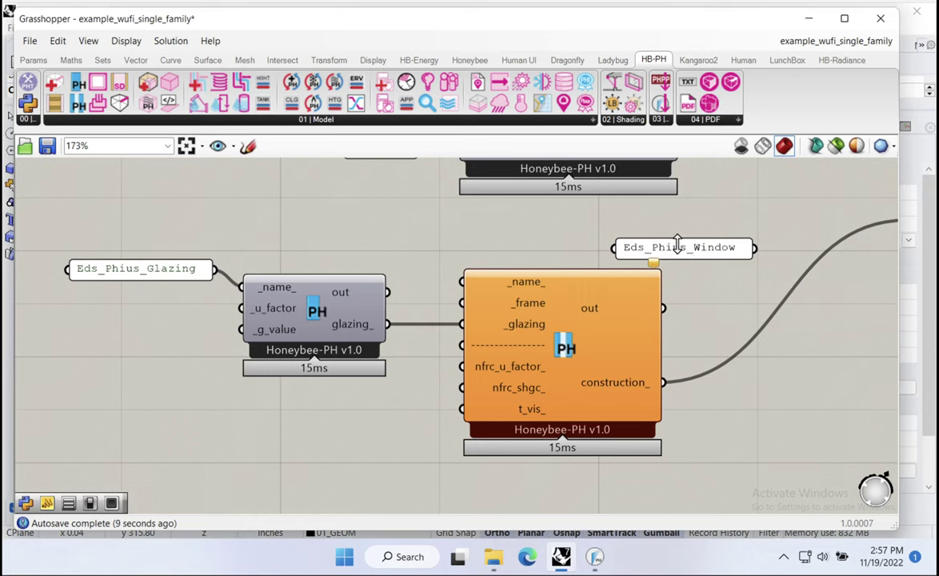
drag(641, 253, 473, 238)
drag(586, 234, 462, 281)
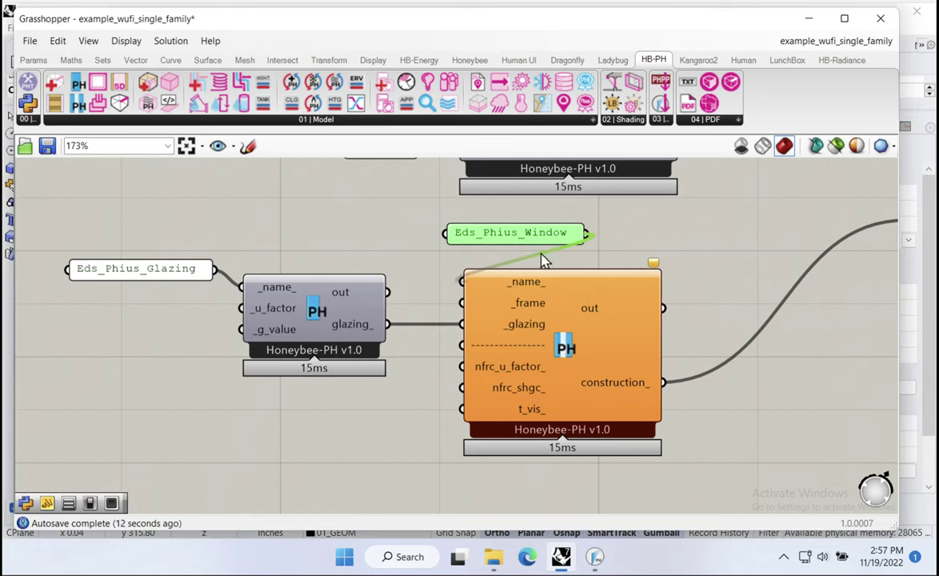
drag(522, 238, 537, 256)
mouse_move(273, 314)
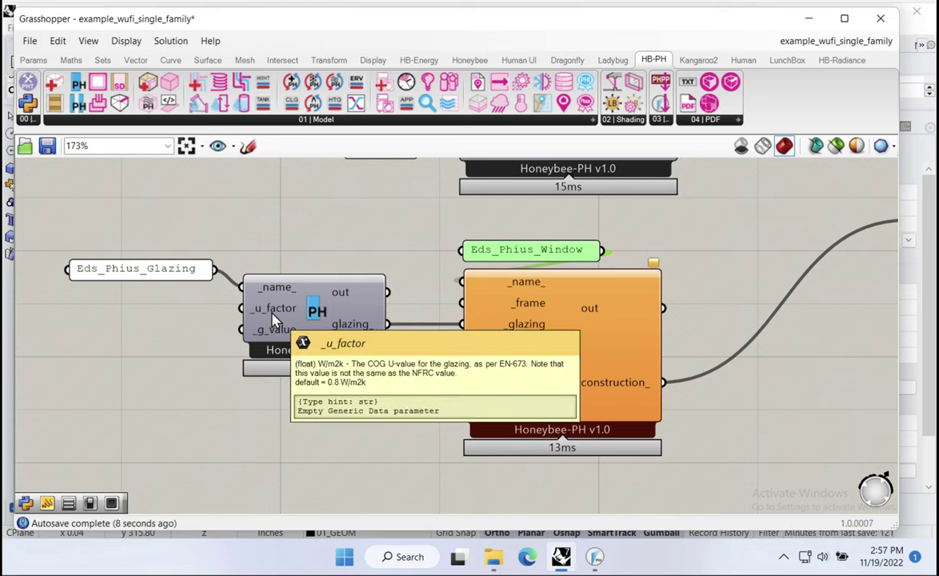
Feed a 0.11 U-IP panel into the glazing's _u_factor input and align the panels.
double_click(117, 329)
text(panel)
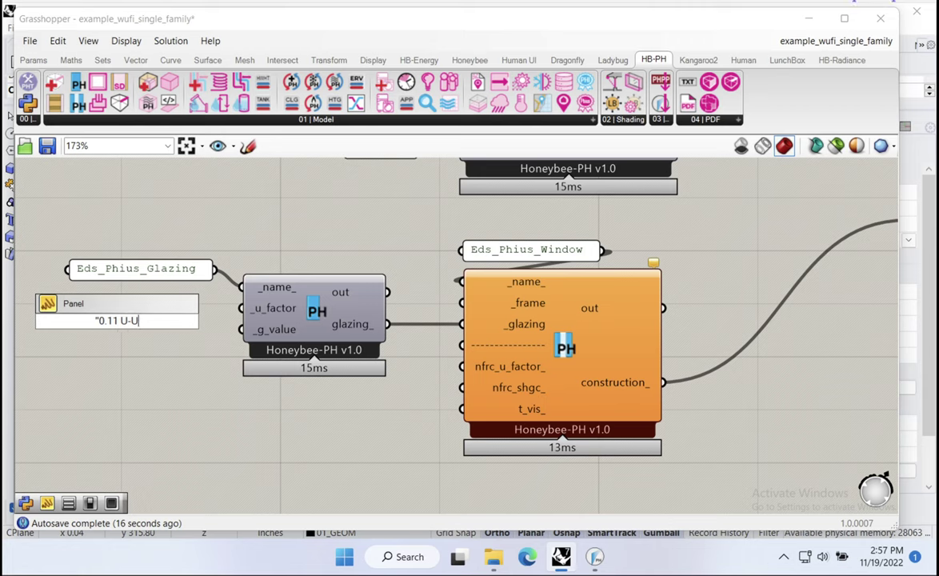
text(IP)
key(Return)
drag(164, 321, 242, 309)
drag(139, 330, 187, 317)
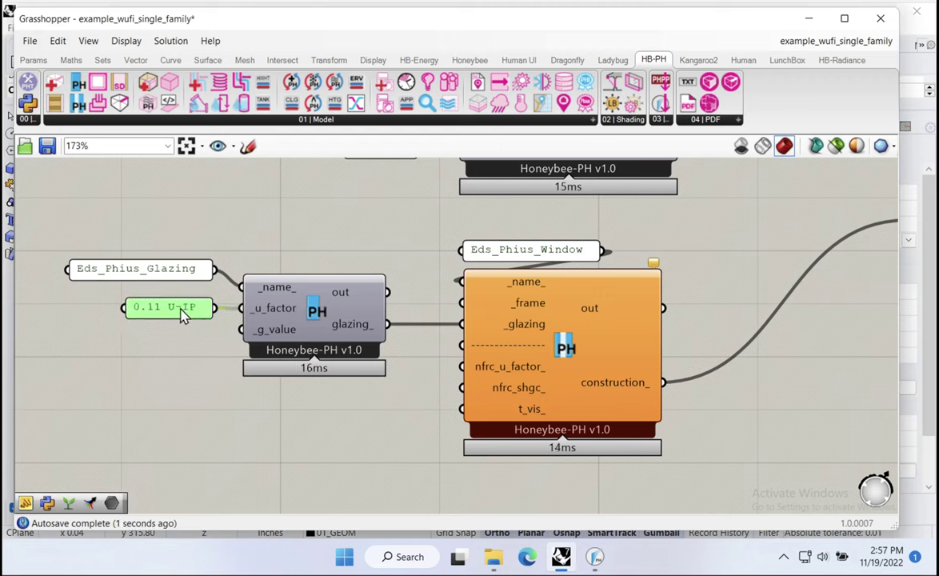
drag(293, 326, 288, 326)
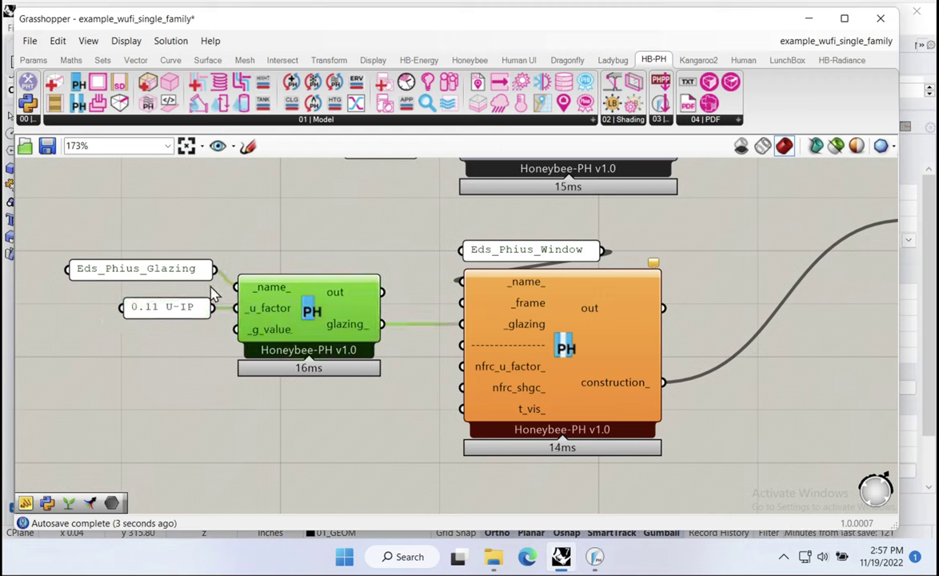
drag(195, 276, 192, 286)
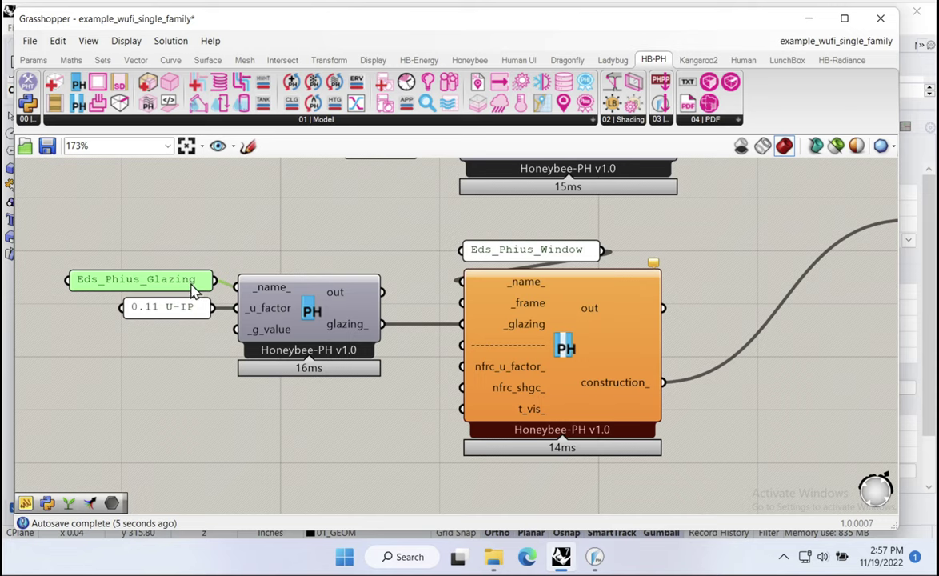
drag(126, 310, 70, 312)
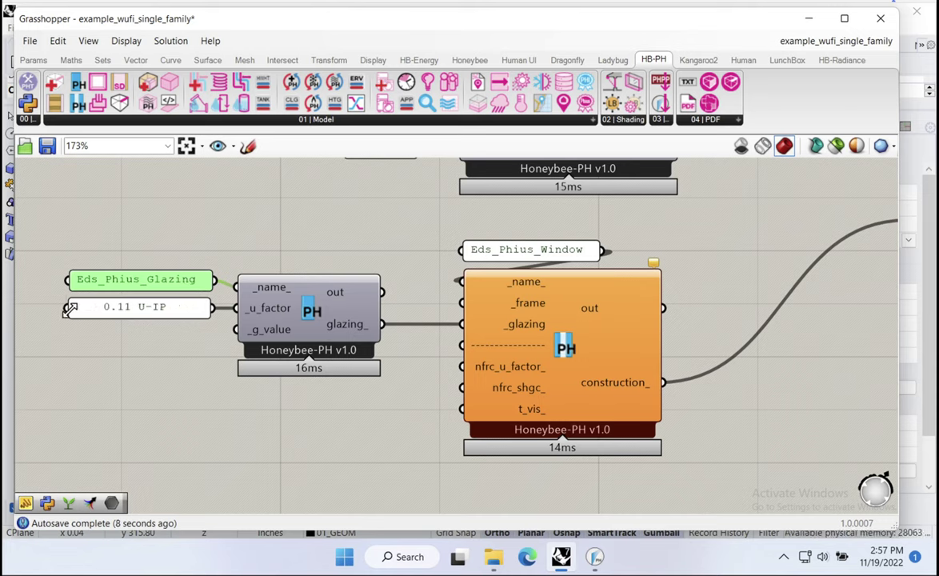
click(177, 336)
scroll(210, 335, up, 2)
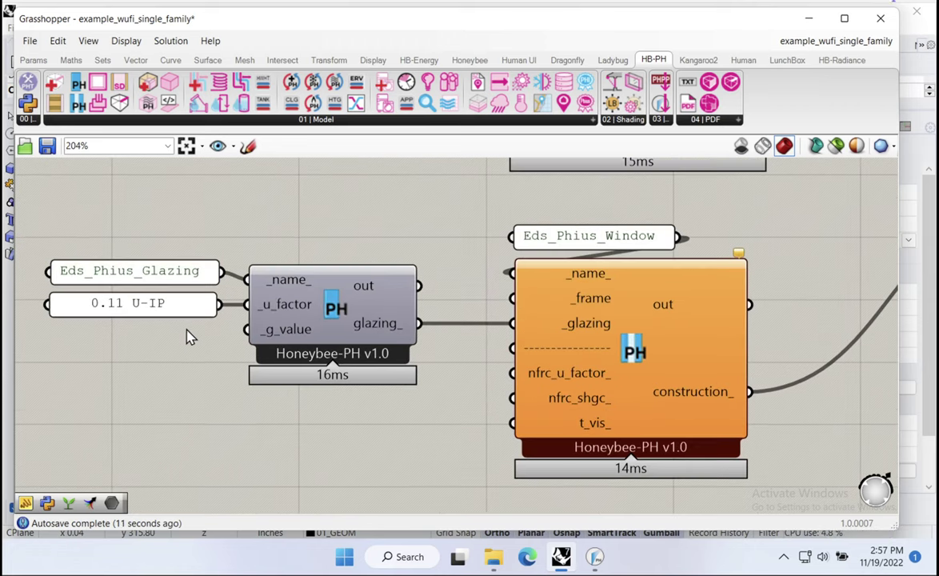
click(169, 312)
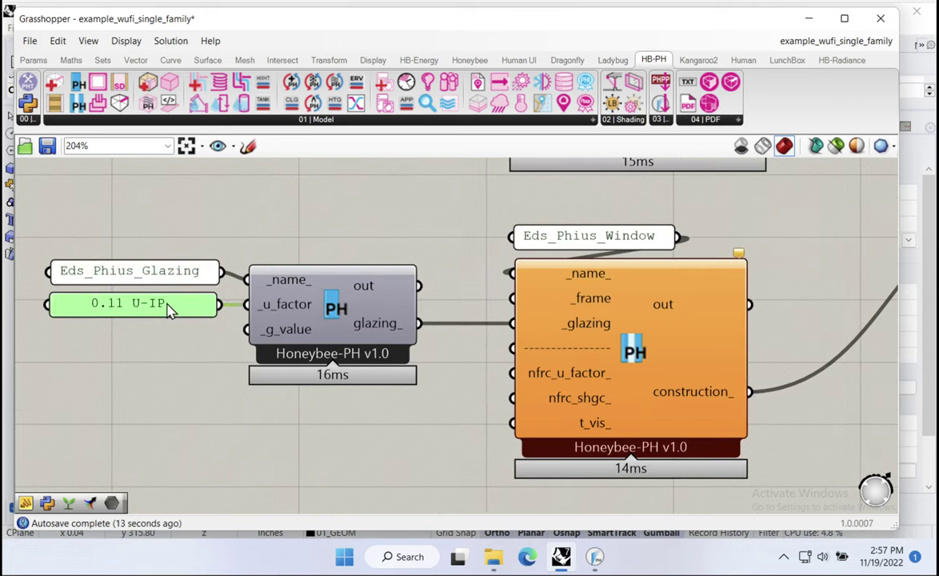
Wire a 0.34 panel into the glazing's _g_value input.
double_click(135, 352)
text("0.34)
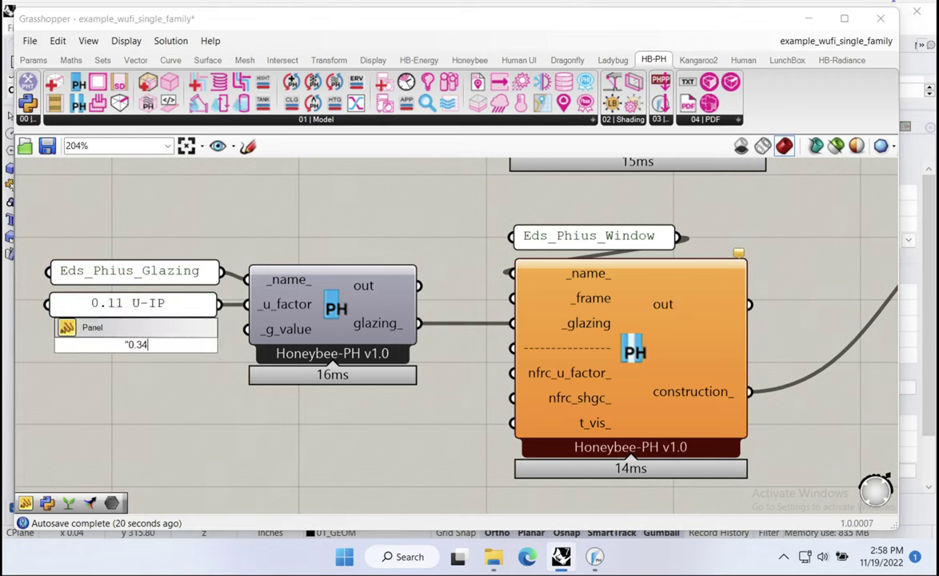
key(Return)
drag(248, 329, 214, 344)
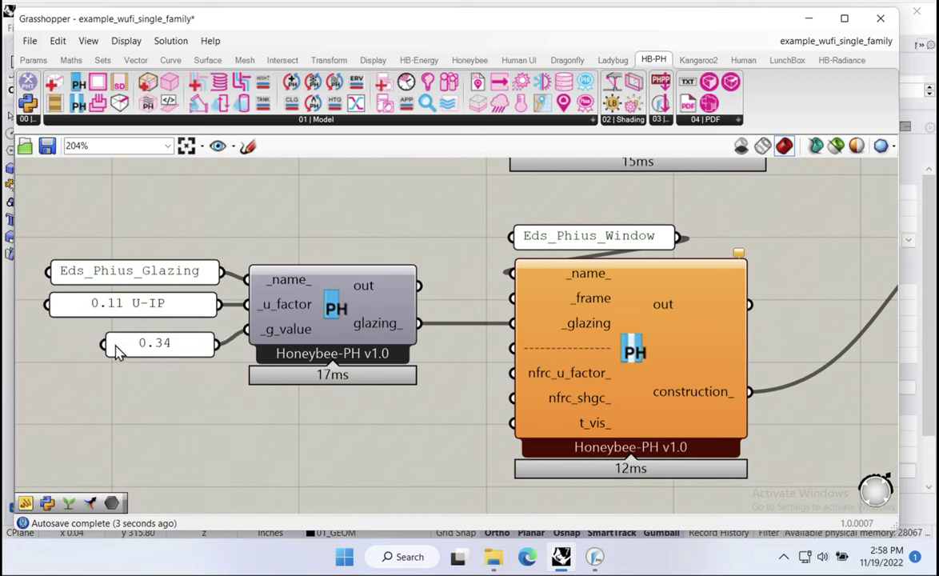
drag(105, 344, 50, 344)
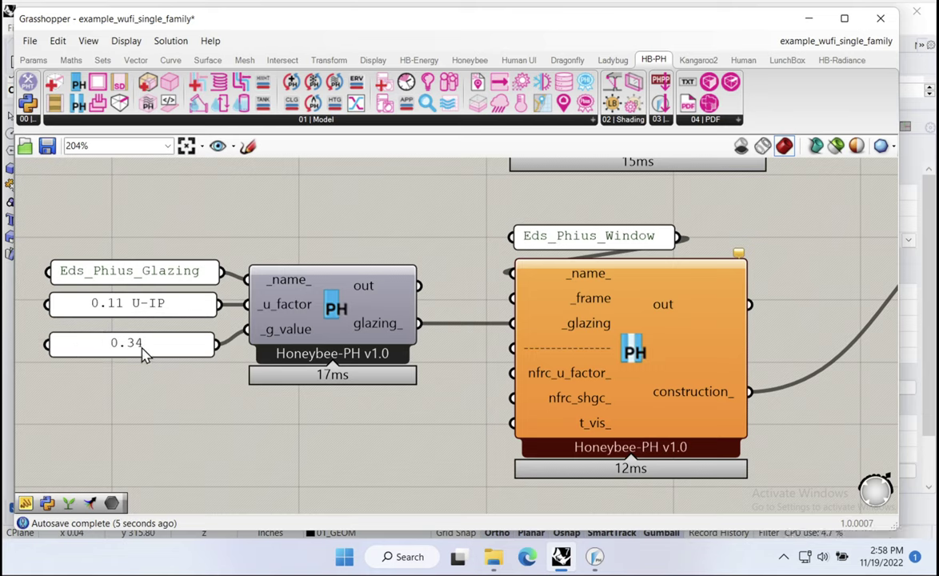
drag(142, 352, 145, 345)
drag(140, 200, 98, 384)
click(140, 238)
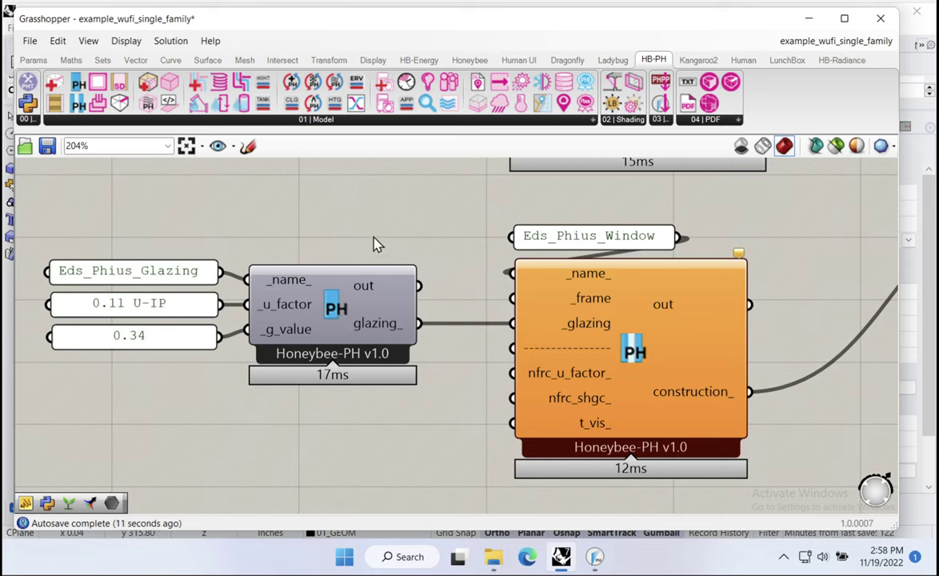
Preview the glazing output showing 0.6246 W/m2K, then delete the preview panel.
key(ctrl+v)
drag(418, 286, 214, 206)
drag(414, 259, 828, 392)
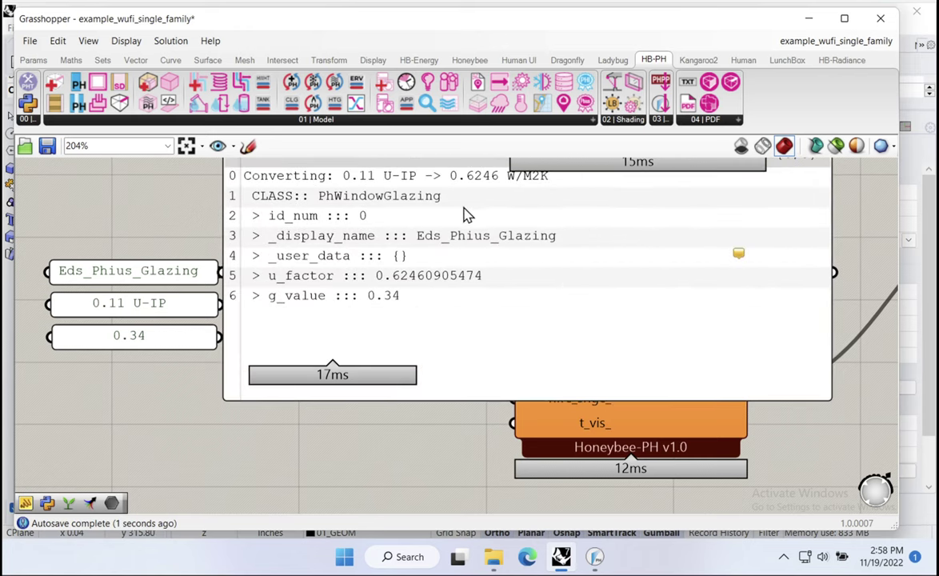
drag(465, 216, 392, 308)
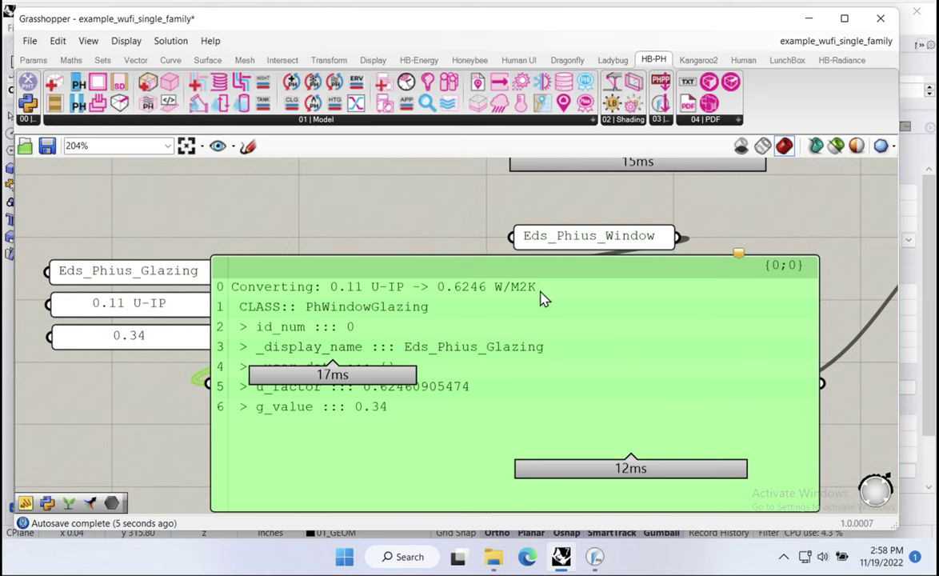
drag(451, 300, 462, 243)
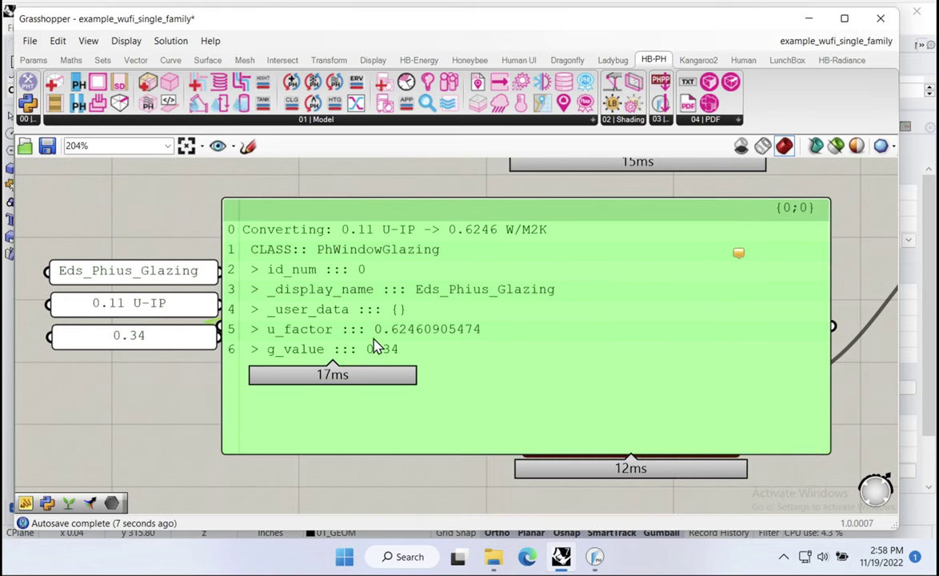
key(Delete)
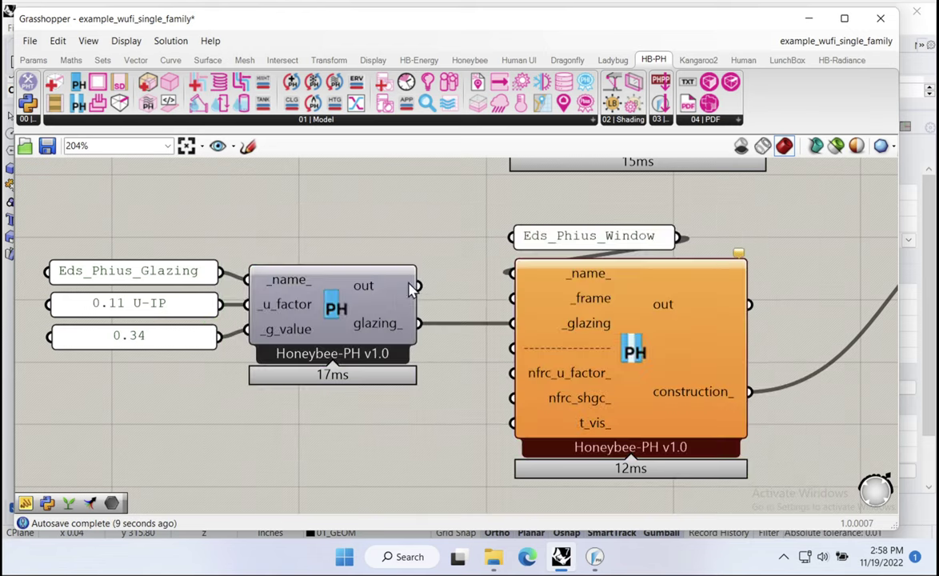
scroll(475, 304, down, 3)
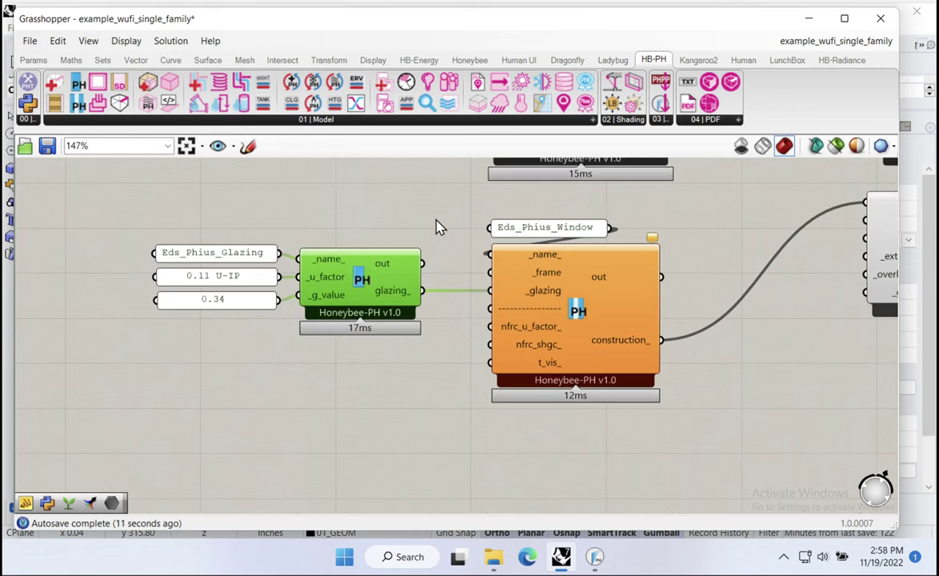
drag(442, 217, 194, 344)
drag(312, 304, 300, 379)
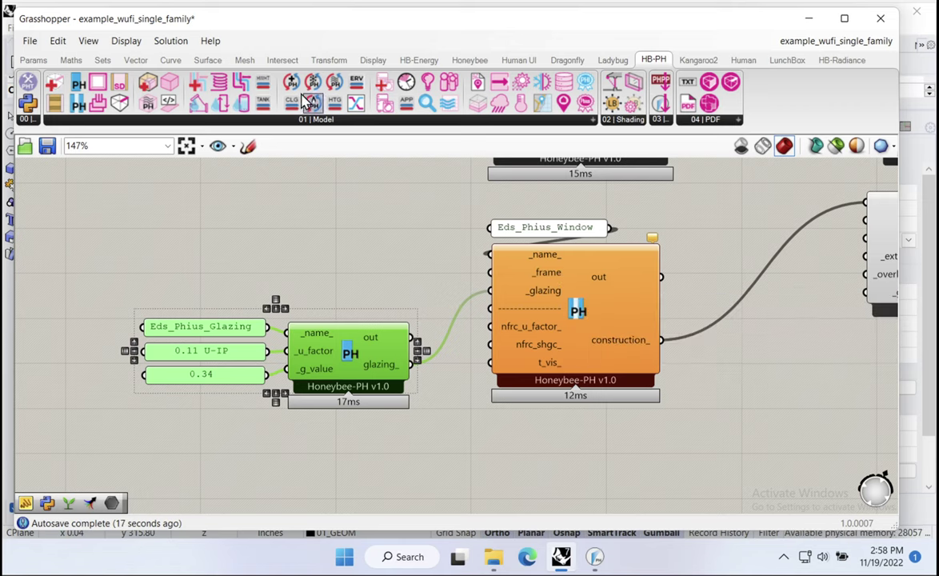
Place a Create PH Window Frame component and connect frame_ to the window construction's _frame.
right_click(96, 95)
click(325, 231)
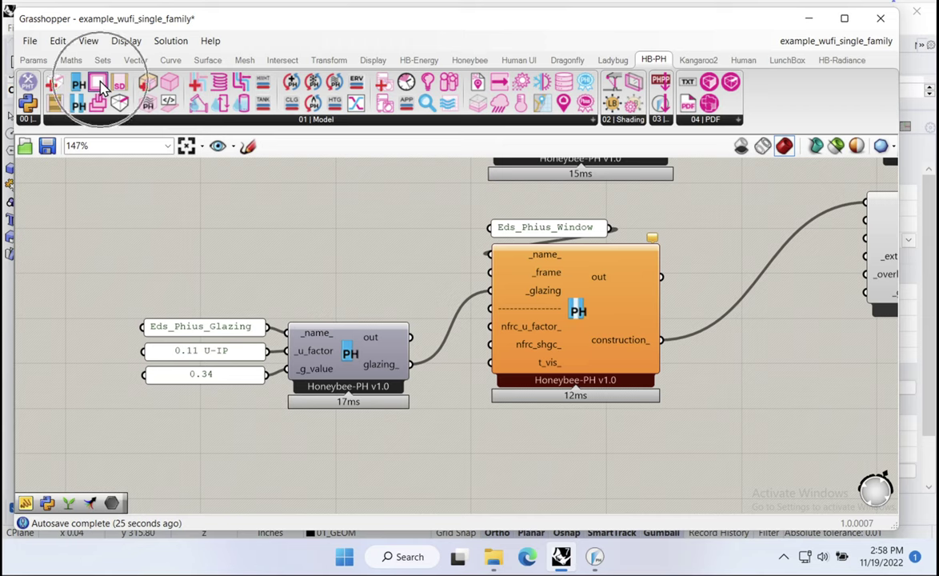
drag(97, 86, 490, 272)
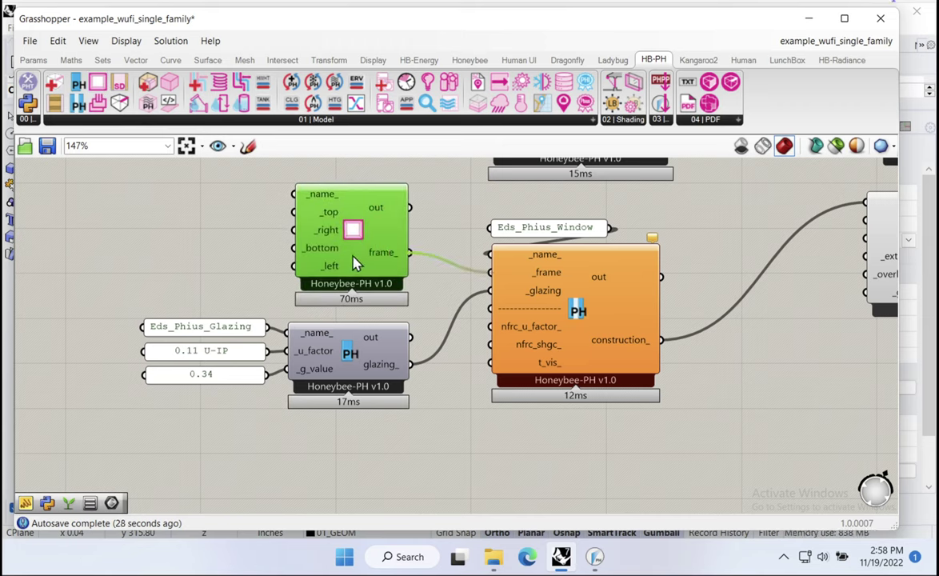
drag(319, 237, 314, 236)
right_drag(383, 200, 382, 304)
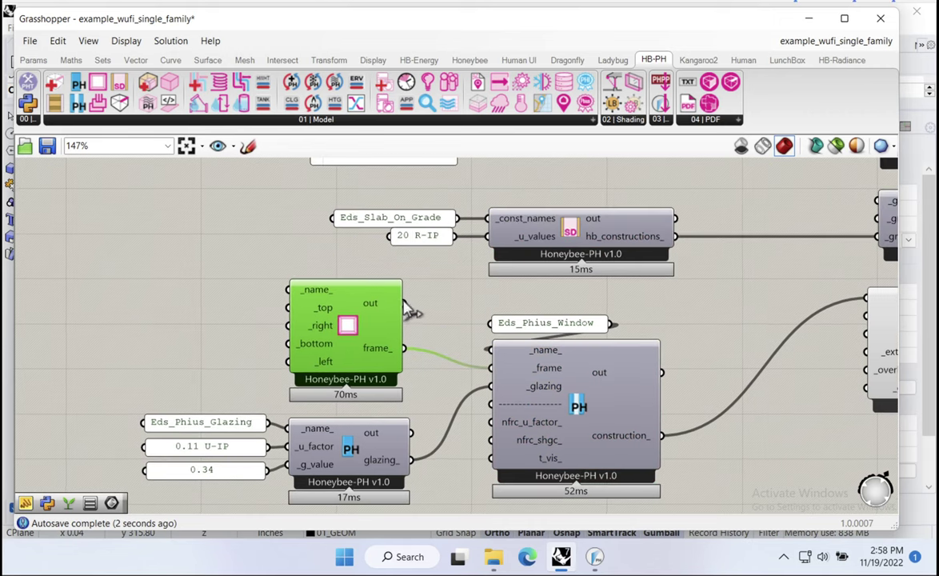
Inspect the window frame's output in a temporary panel, then delete that panel.
double_click(197, 282)
text(panel)
key(Return)
drag(199, 288, 518, 309)
drag(404, 303, 441, 304)
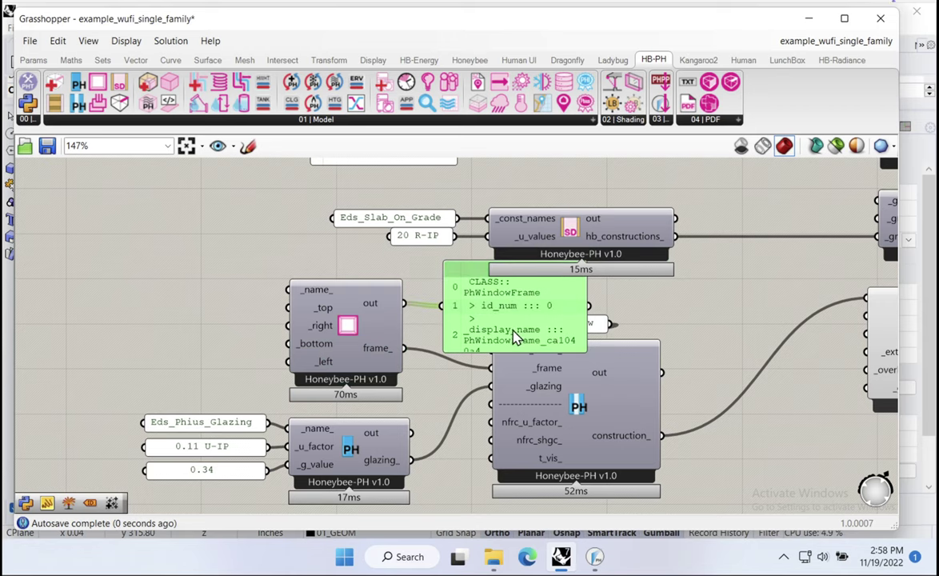
drag(516, 337, 489, 356)
drag(556, 364, 880, 436)
right_drag(668, 453, 611, 300)
key(ctrl+z)
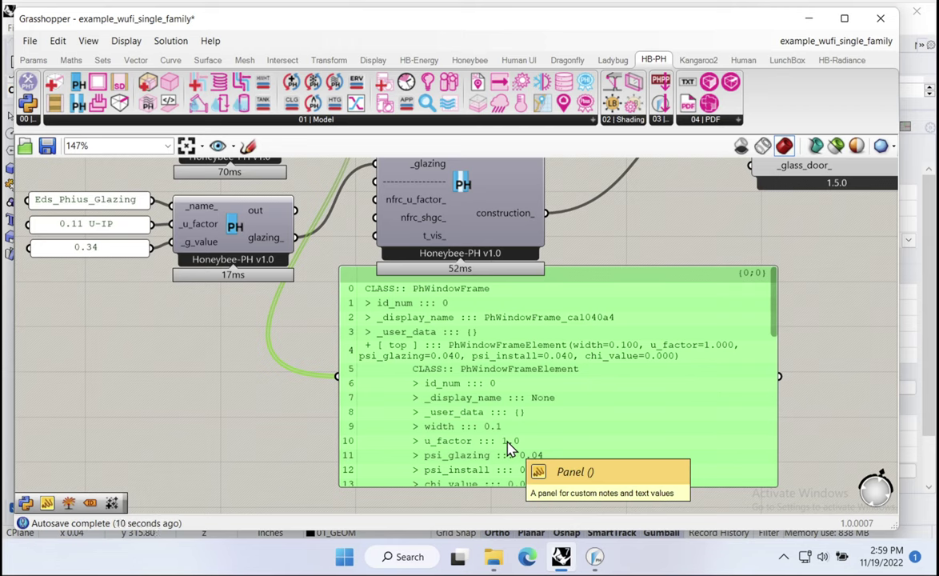
drag(506, 450, 518, 462)
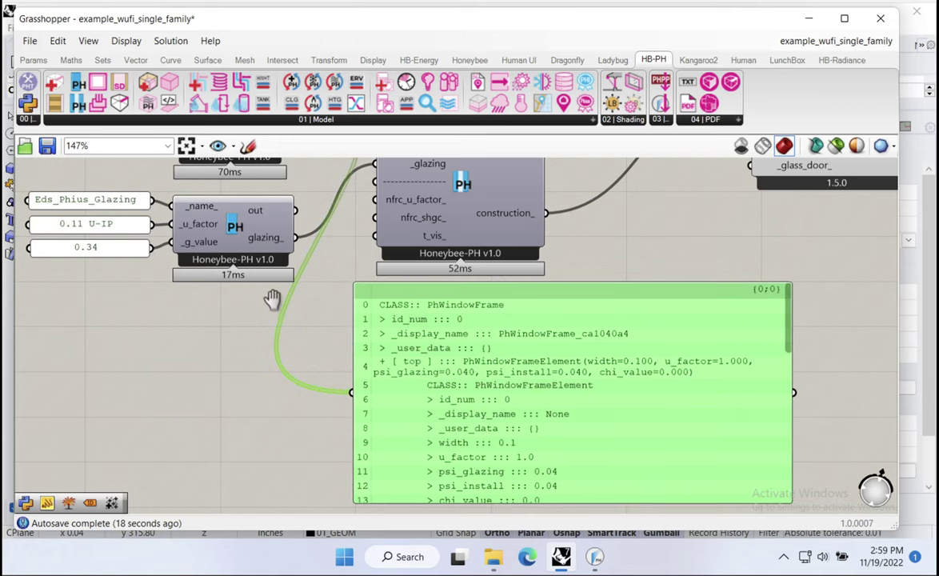
right_drag(268, 300, 295, 321)
key(Delete)
Move the lower glazing and window components down to tidy the layout.
right_drag(455, 360, 396, 371)
drag(696, 480, 172, 218)
drag(618, 329, 619, 367)
click(608, 253)
drag(327, 299, 330, 293)
Create an Eds_Phius_Frame panel and wire it to the window frame's _name_ input.
double_click(306, 194)
text(panel)
key(Return)
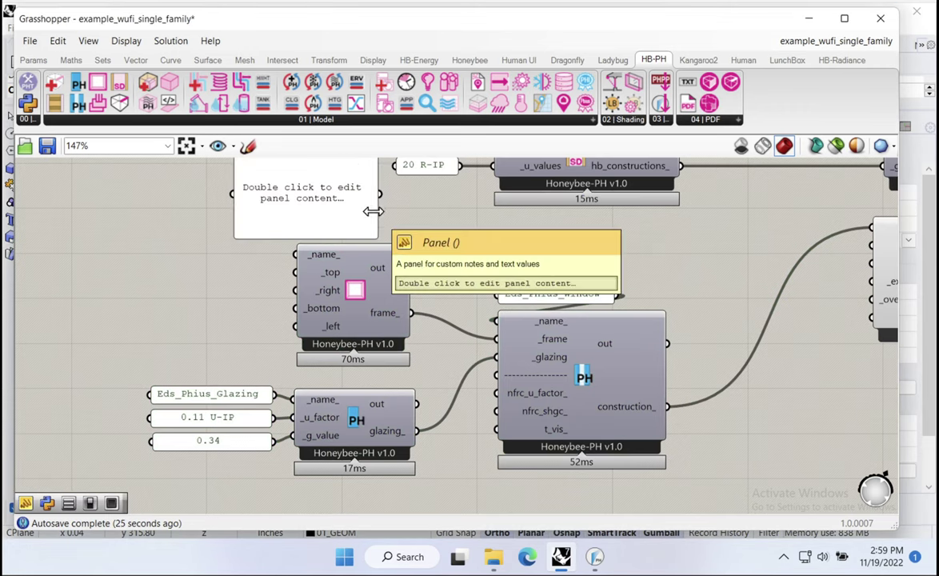
double_click(315, 209)
text(Eds_Phius_Frame)
key(Return)
click(487, 251)
drag(298, 205, 153, 251)
drag(216, 243, 294, 255)
drag(160, 285, 205, 241)
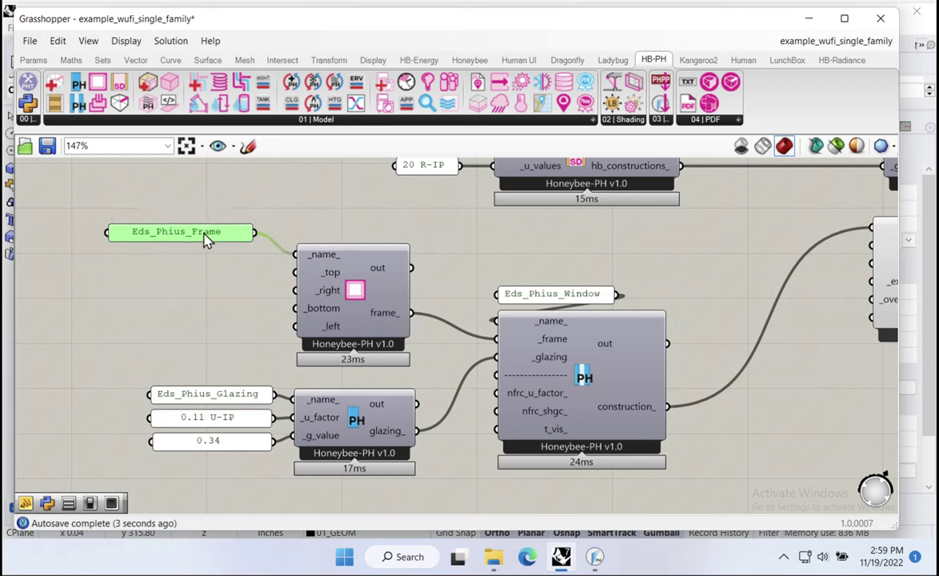
Place a Create PH Frame Element component beside the window frame.
click(328, 274)
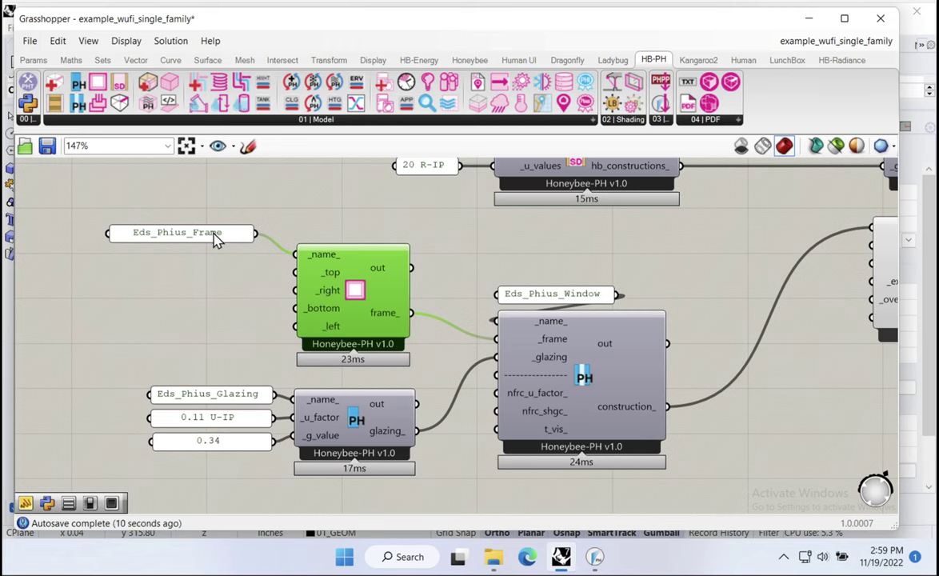
drag(215, 232, 219, 237)
right_drag(207, 265, 321, 246)
drag(102, 106, 283, 284)
drag(338, 224, 328, 196)
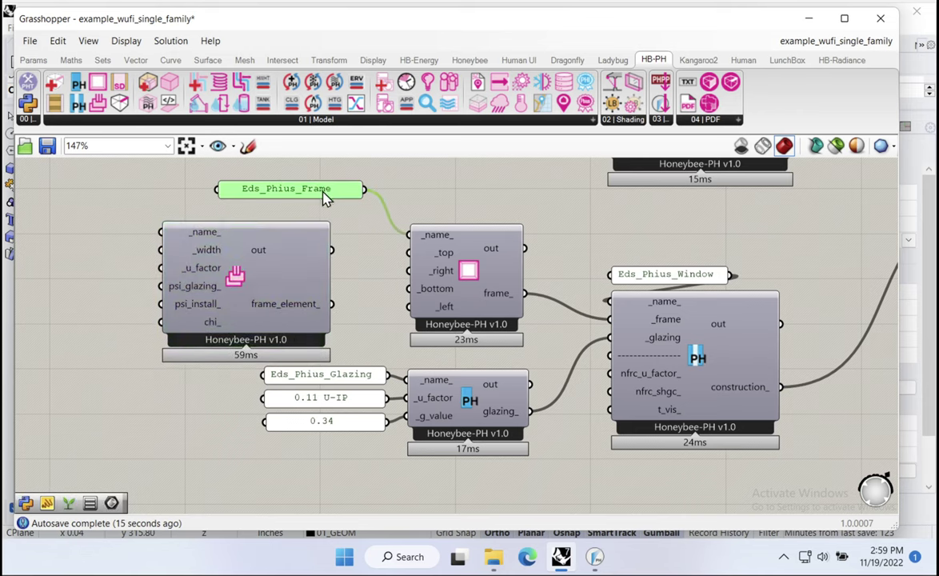
Connect frame_element_ to the Eds_Phius_Frame window frame's _top, _right, _bottom and _left inputs.
drag(288, 292, 320, 280)
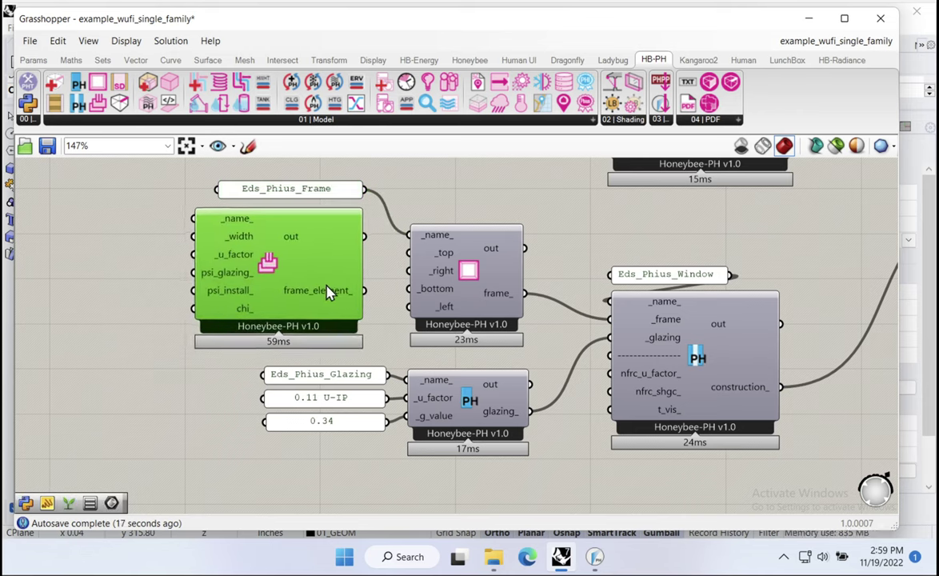
click(102, 106)
drag(362, 292, 410, 252)
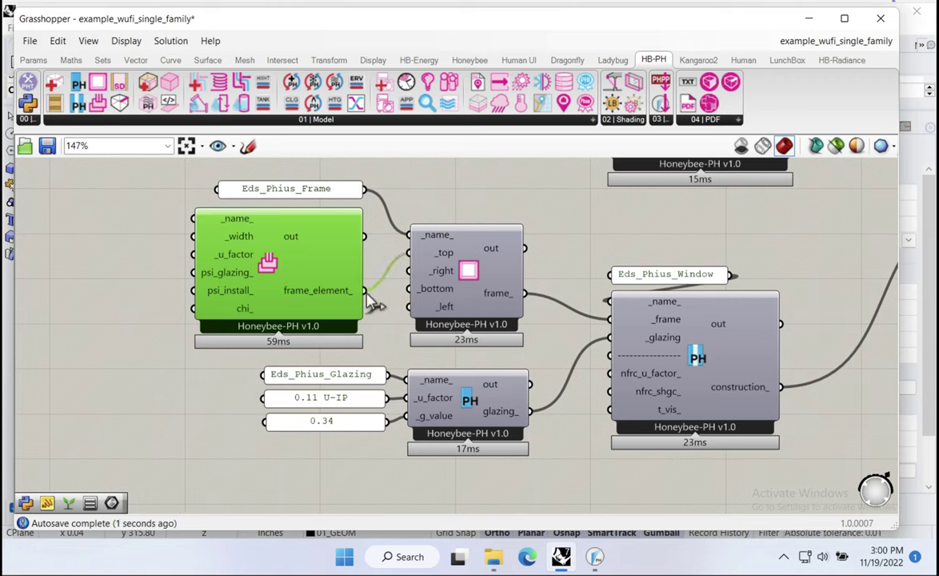
shift+drag(364, 291, 411, 307)
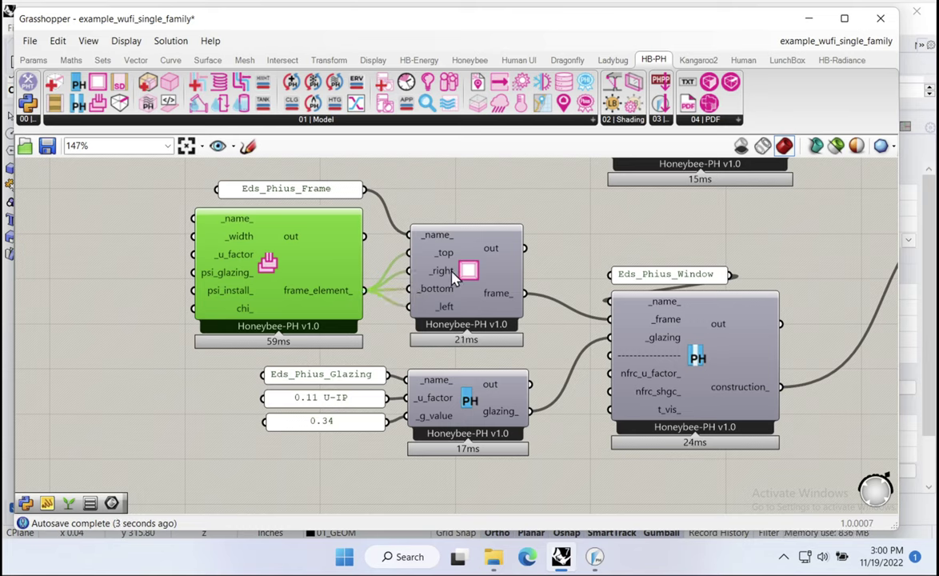
click(455, 276)
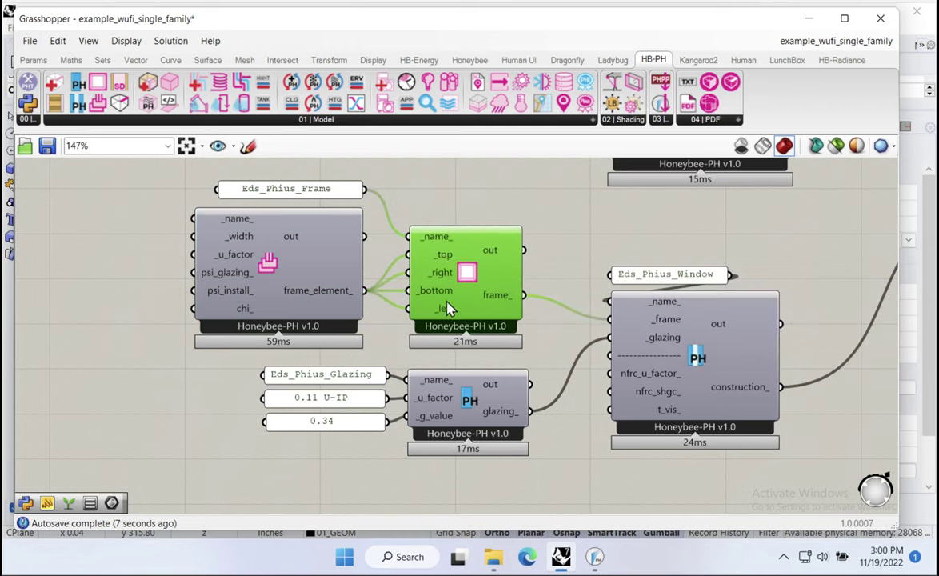
right_drag(389, 261, 500, 258)
click(376, 236)
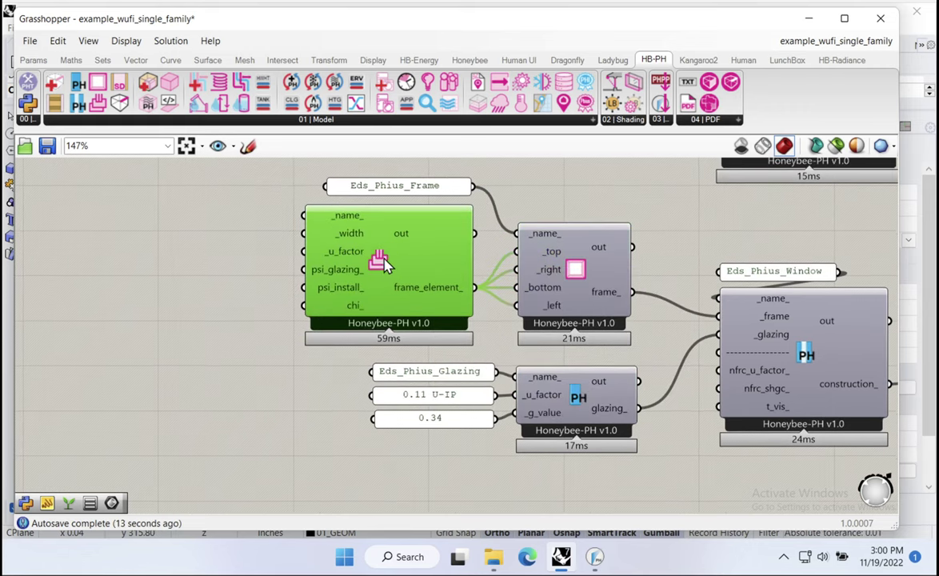
Name the frame element Eds_Phius_Frame_Element with a panel wired to its _name_ input.
double_click(205, 221)
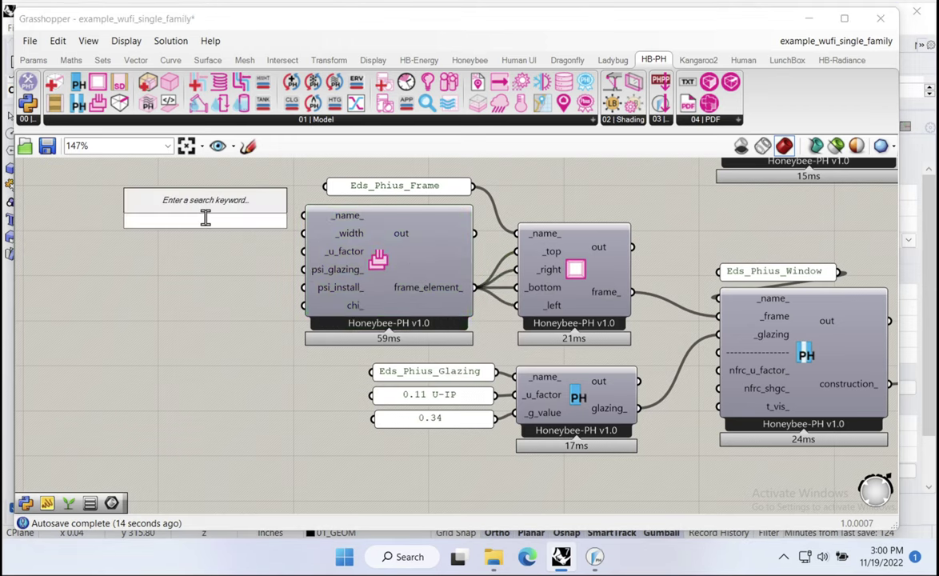
text("Eds+Phi)
key(BackSpace)
key(BackSpace)
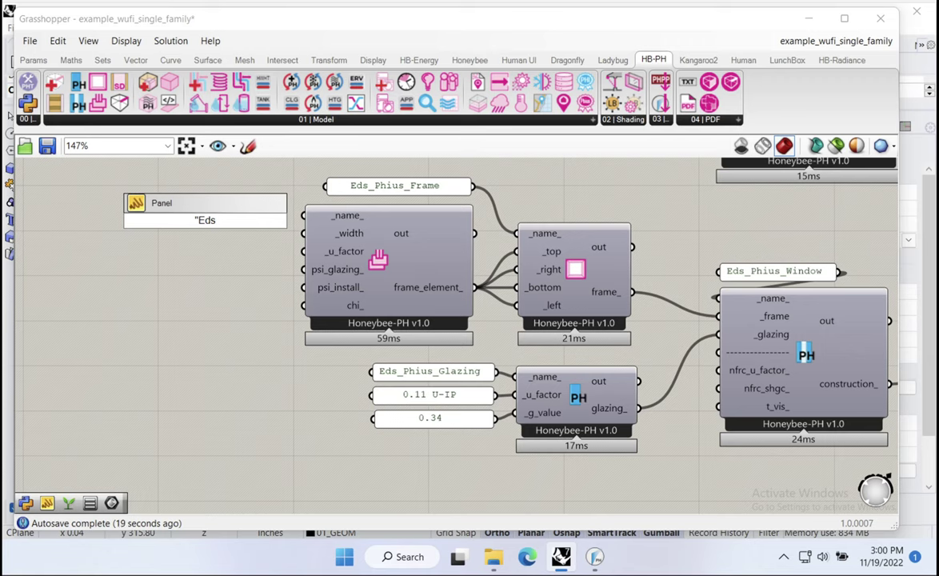
text(_Phius_Frame)
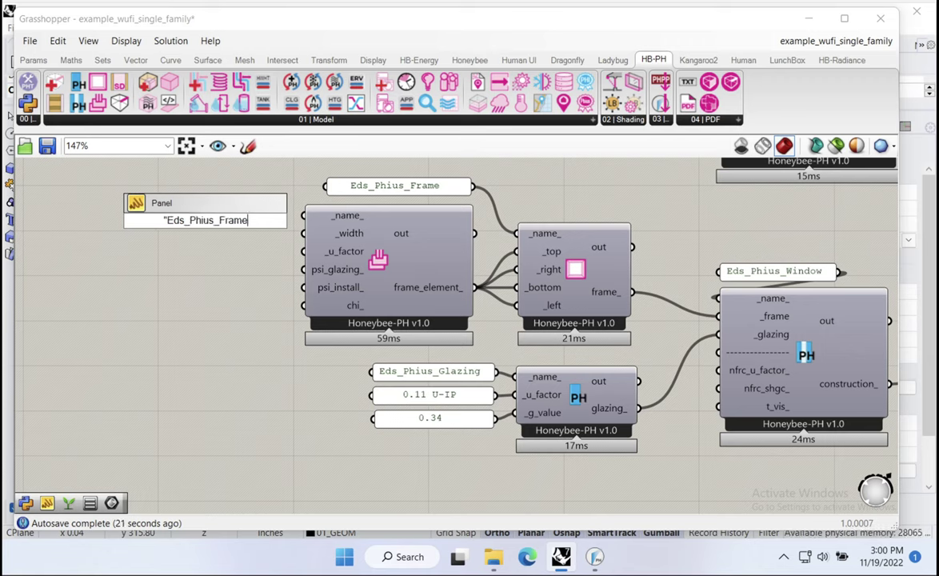
text(_Element)
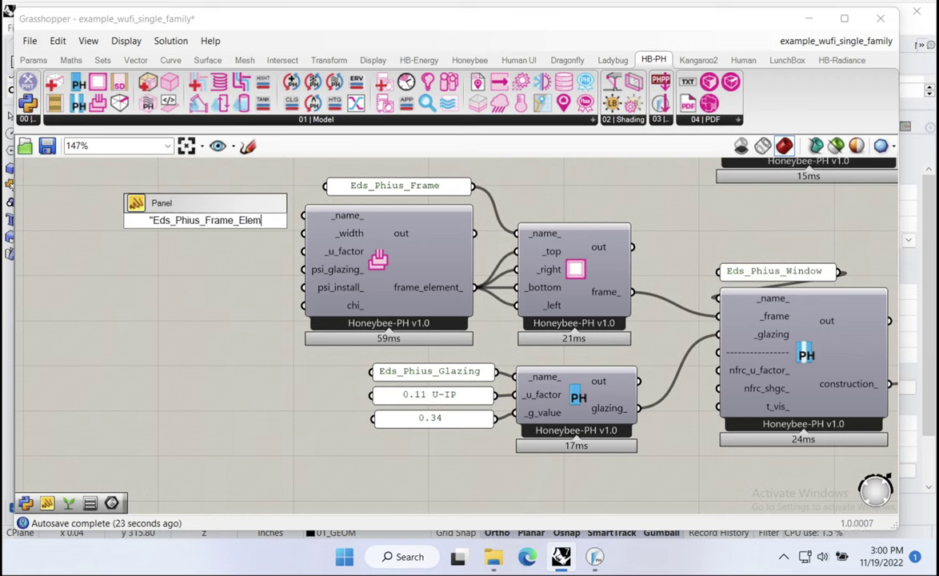
click(209, 234)
drag(284, 219, 303, 216)
drag(210, 224, 197, 219)
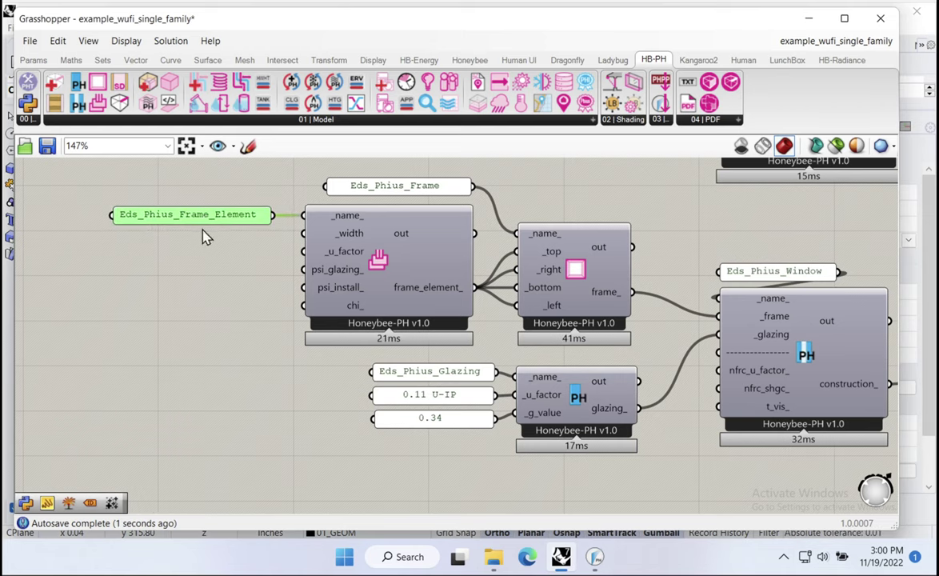
Create a 5 in. panel for the frame element's width.
mouse_move(355, 237)
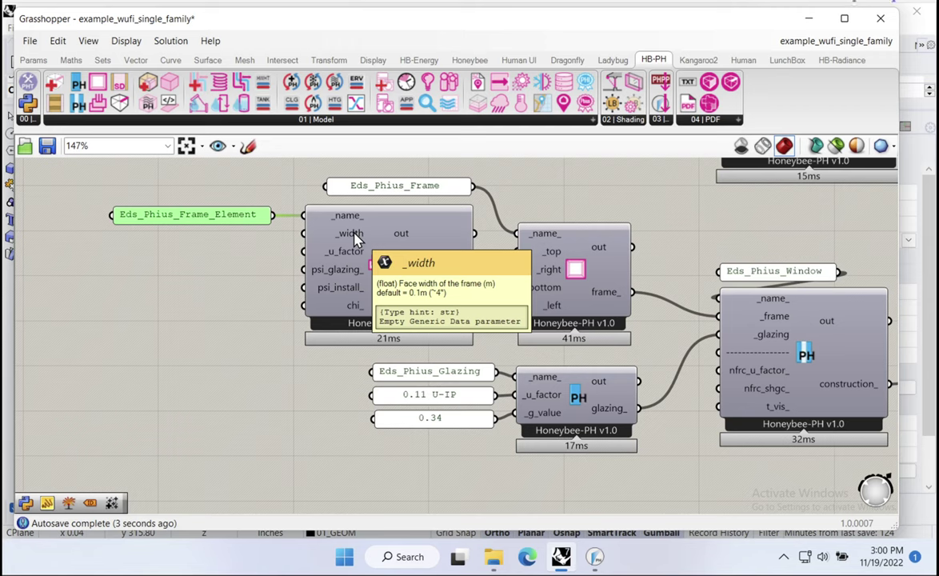
double_click(157, 233)
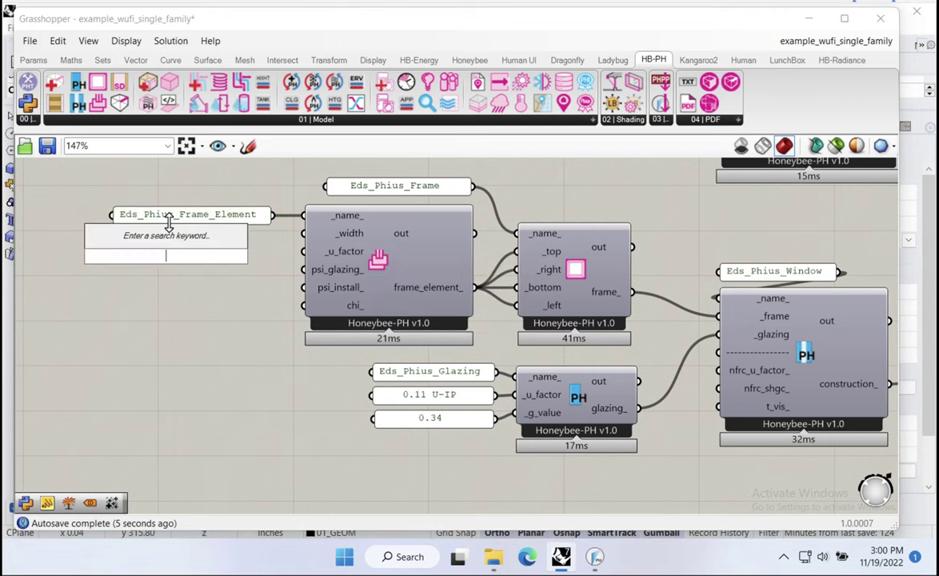
text(")
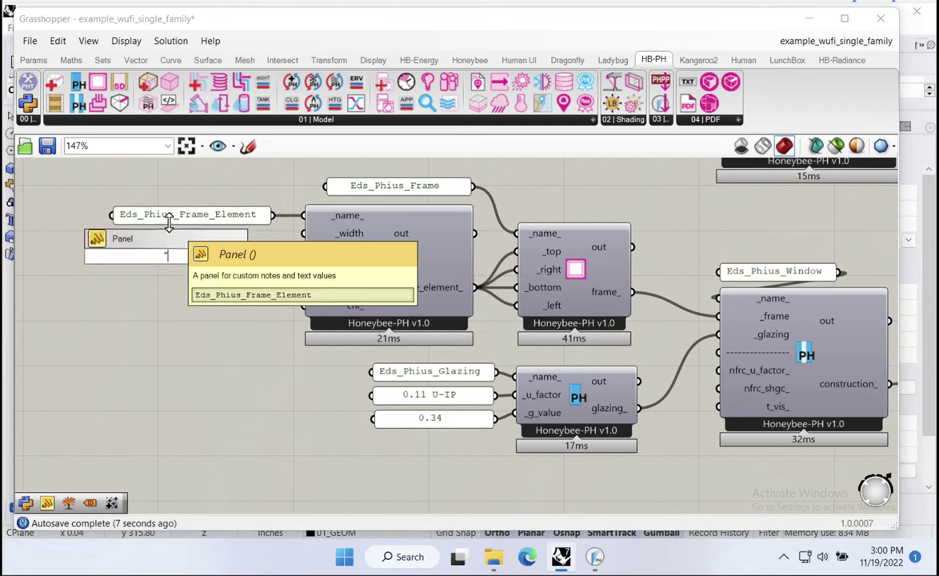
key(BackSpace)
key(BackSpace)
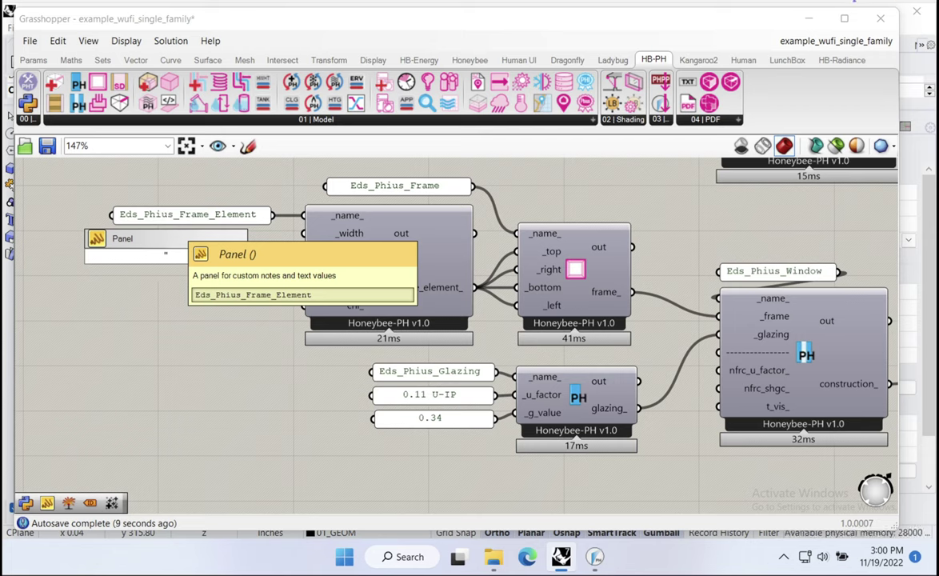
text(r in.)
key(Return)
Wire the width panel into _width and change its text to 5".
drag(192, 255, 309, 244)
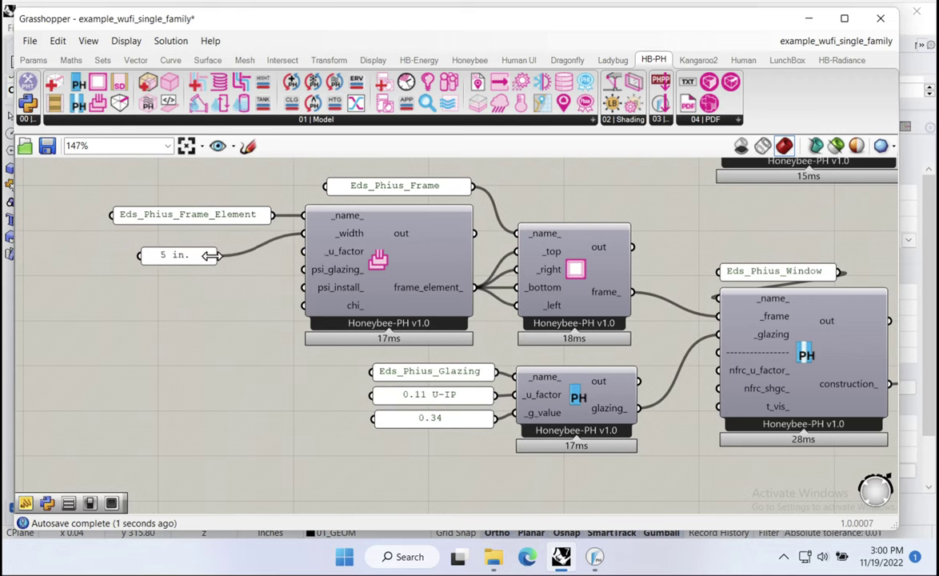
drag(192, 261, 244, 246)
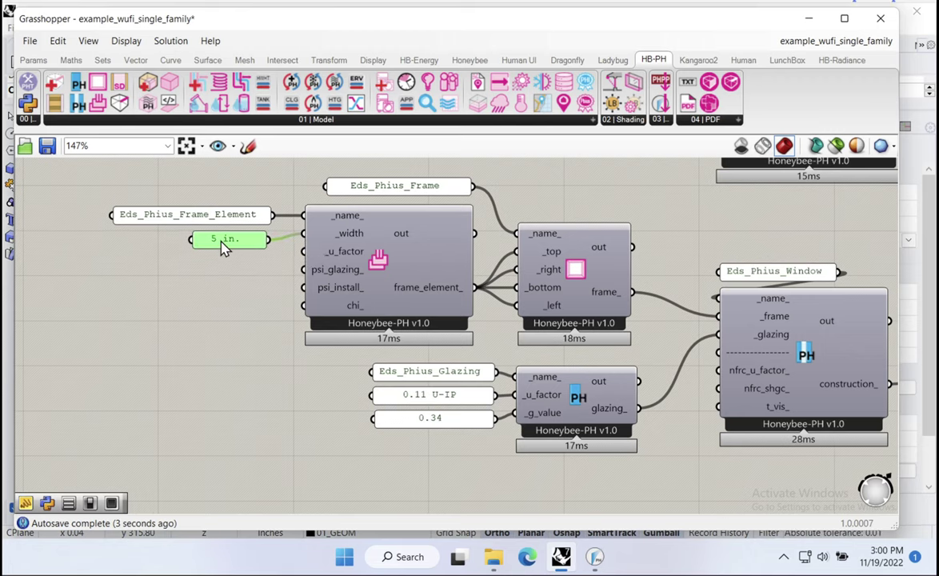
scroll(227, 247, up, 3)
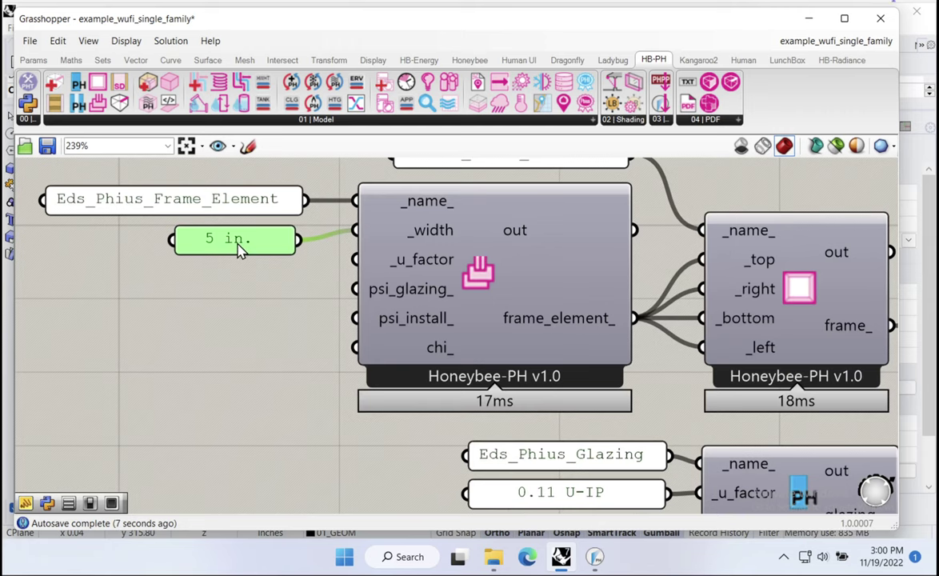
double_click(237, 250)
click(194, 173)
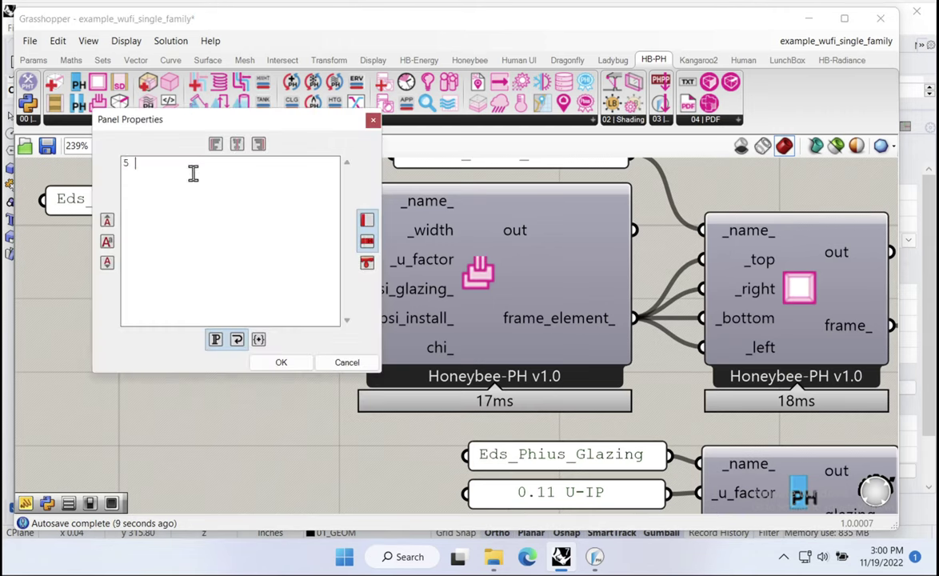
key(BackSpace)
text(")
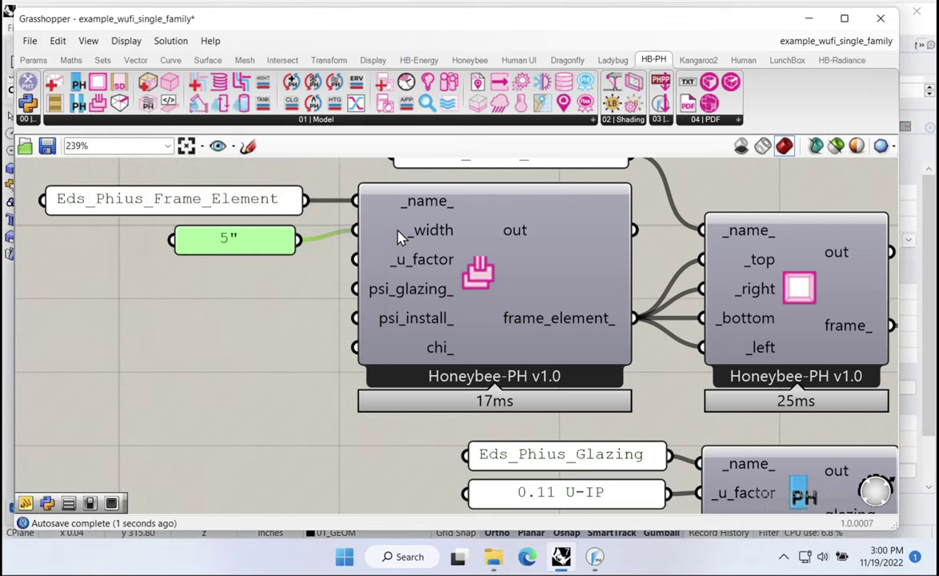
scroll(240, 344, down, 2)
Preview the frame element output showing 0.127 m, then delete the preview panel.
key(ctrl+v)
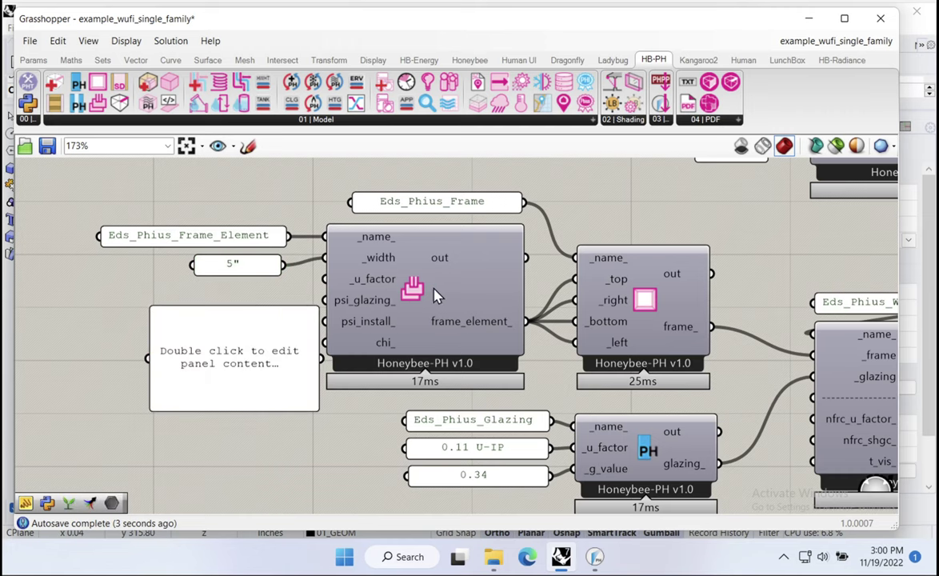
drag(524, 258, 148, 358)
drag(202, 372, 128, 372)
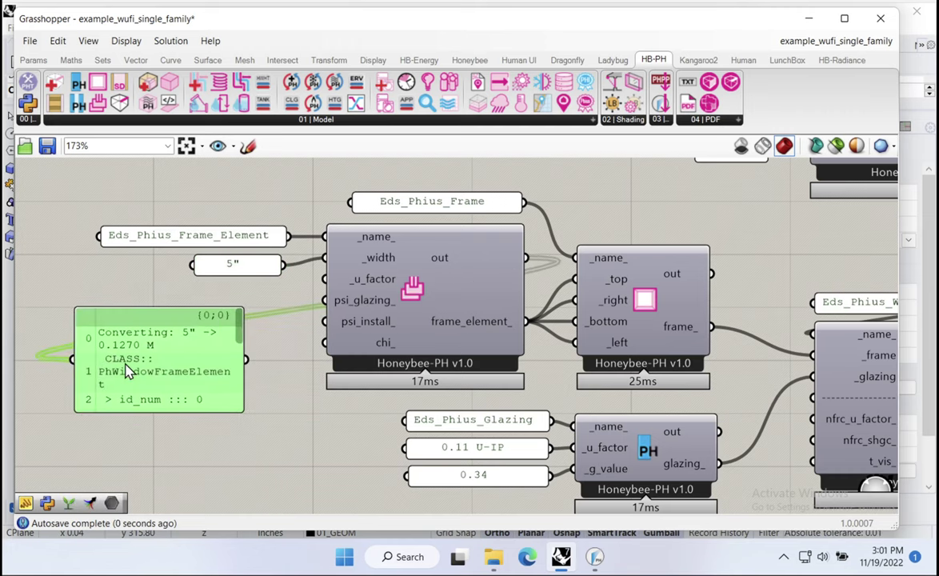
drag(238, 409, 450, 425)
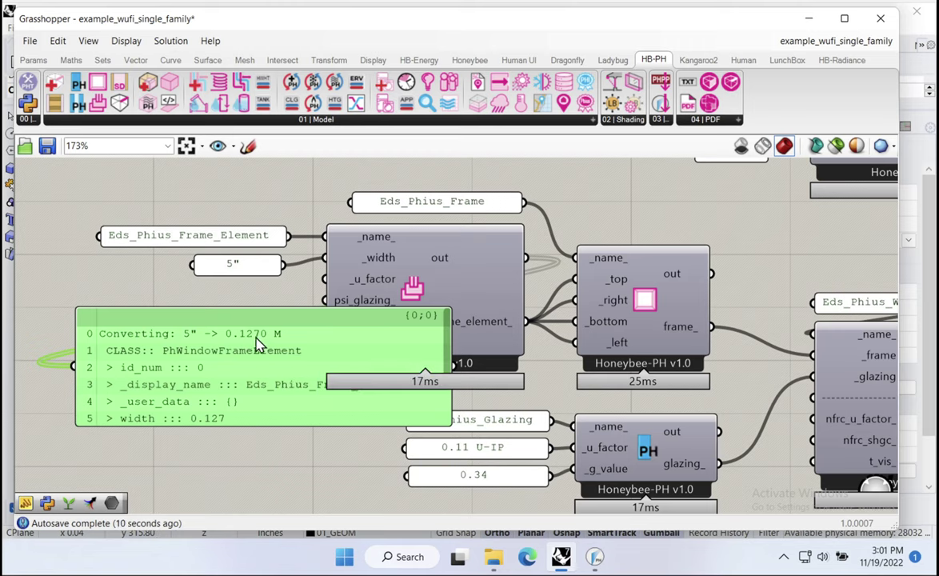
right_drag(264, 376, 244, 309)
drag(244, 309, 241, 356)
right_drag(245, 345, 252, 367)
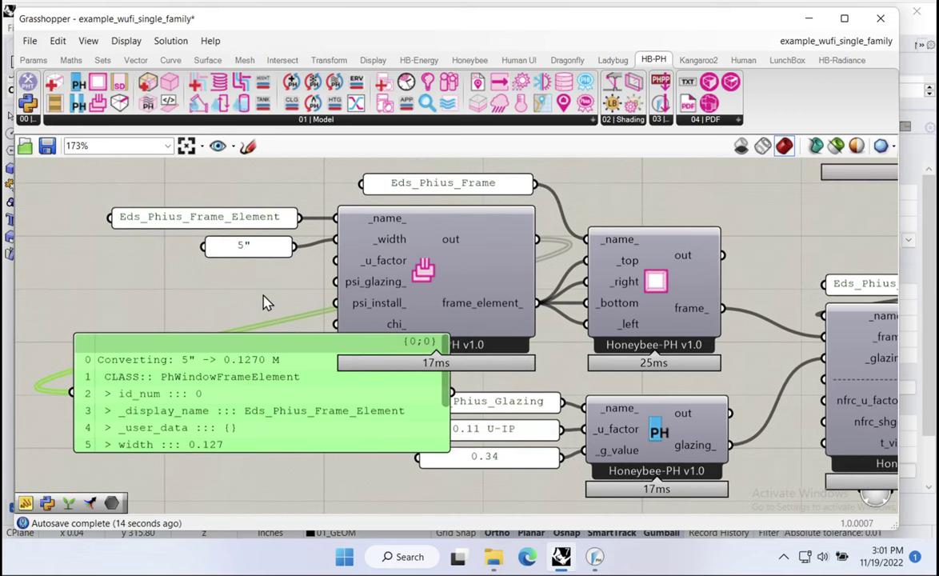
key(Delete)
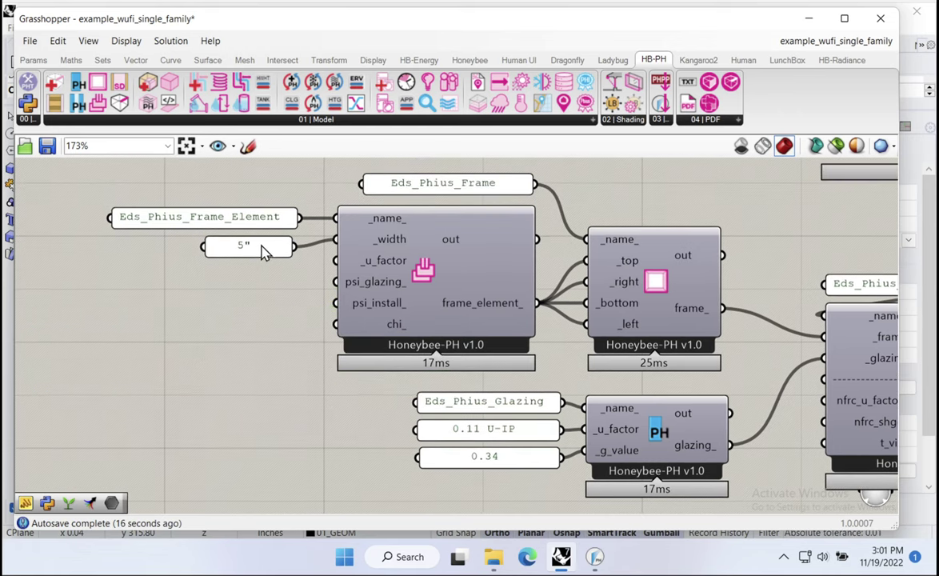
click(263, 248)
scroll(256, 245, up, 3)
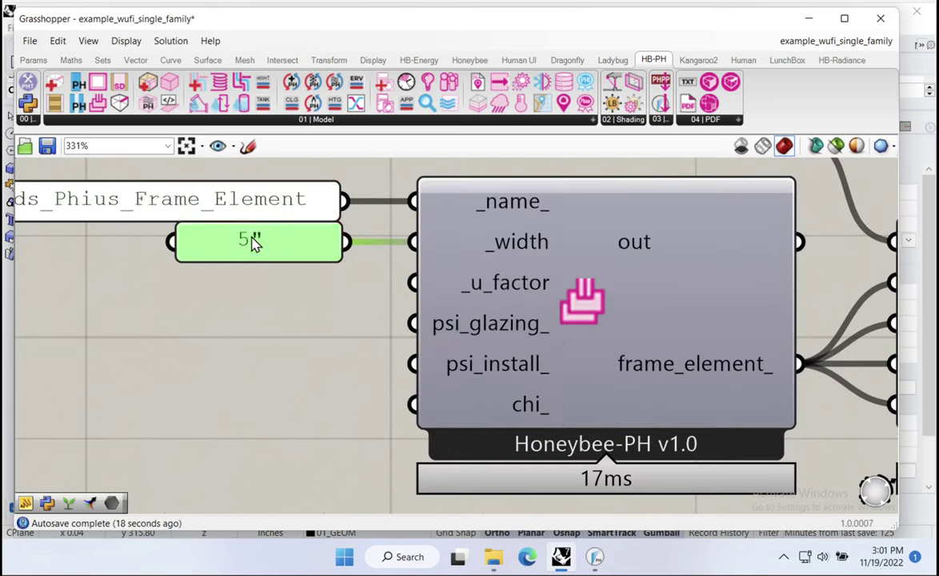
scroll(254, 243, down, 3)
click(239, 265)
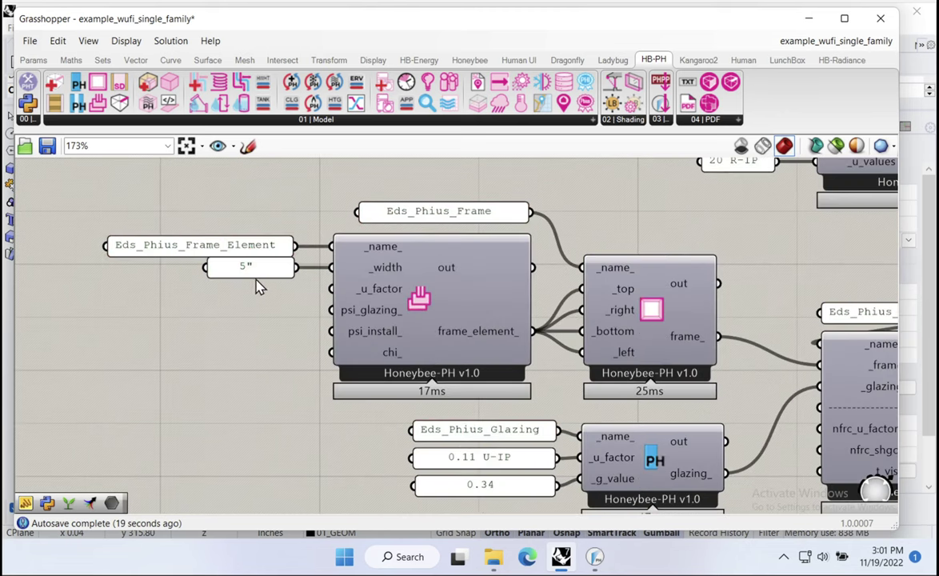
Add a 0.25 U-IP text panel wired into the frame element's _u_factor input.
double_click(221, 311)
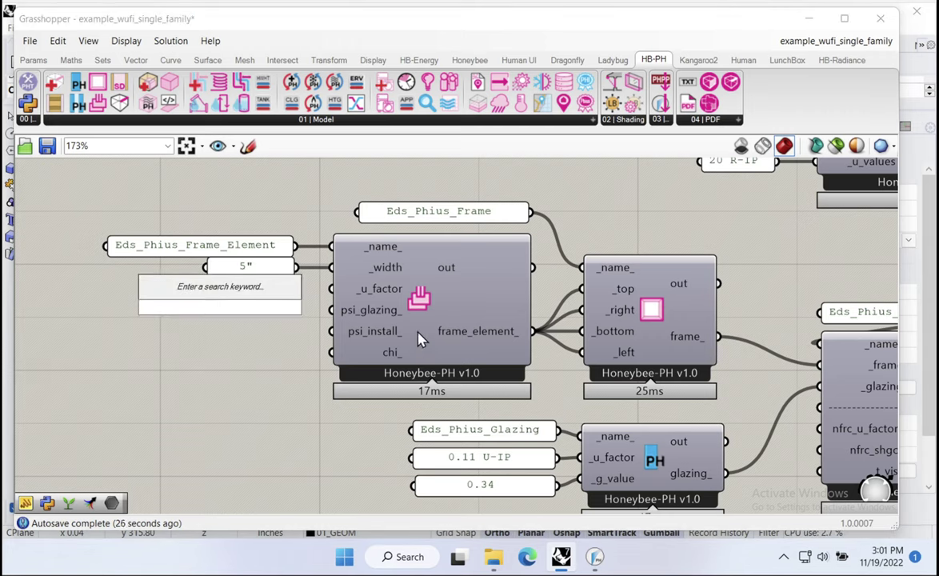
text(")
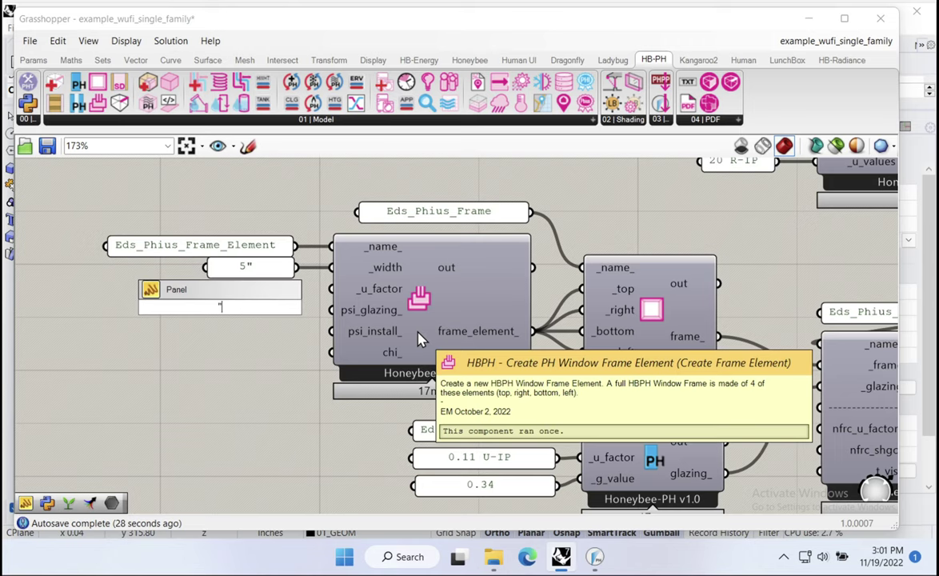
key(Return)
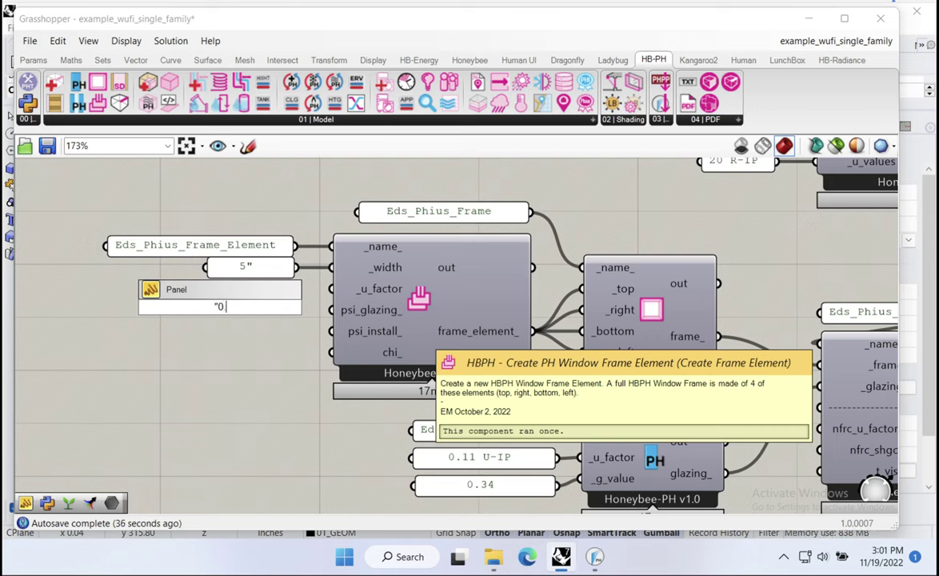
text(5)
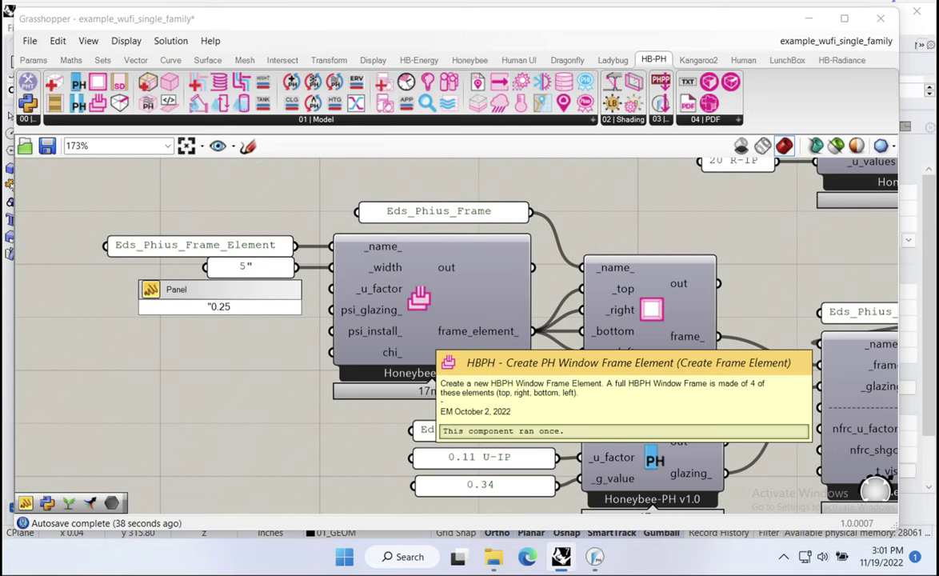
text( U-IP)
key(Return)
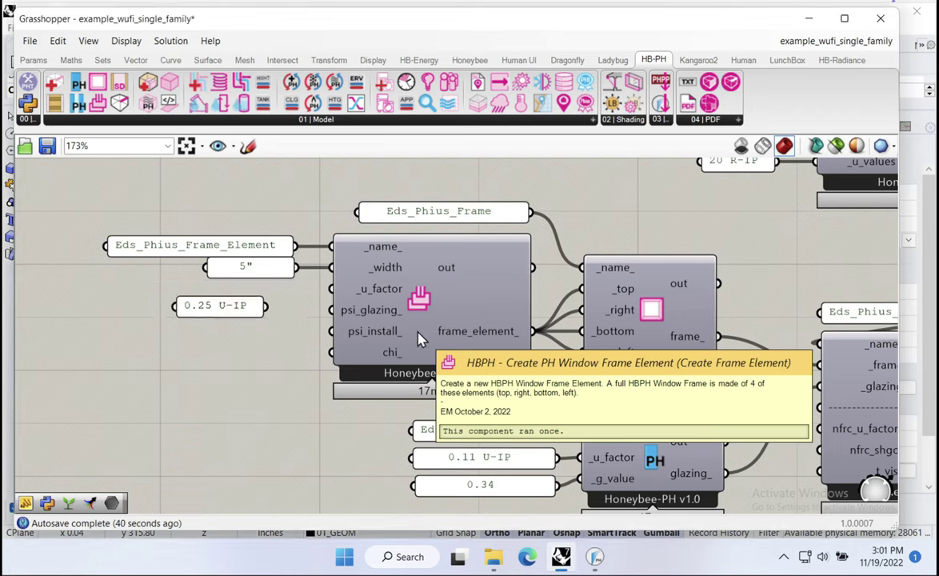
drag(332, 289, 264, 306)
click(232, 309)
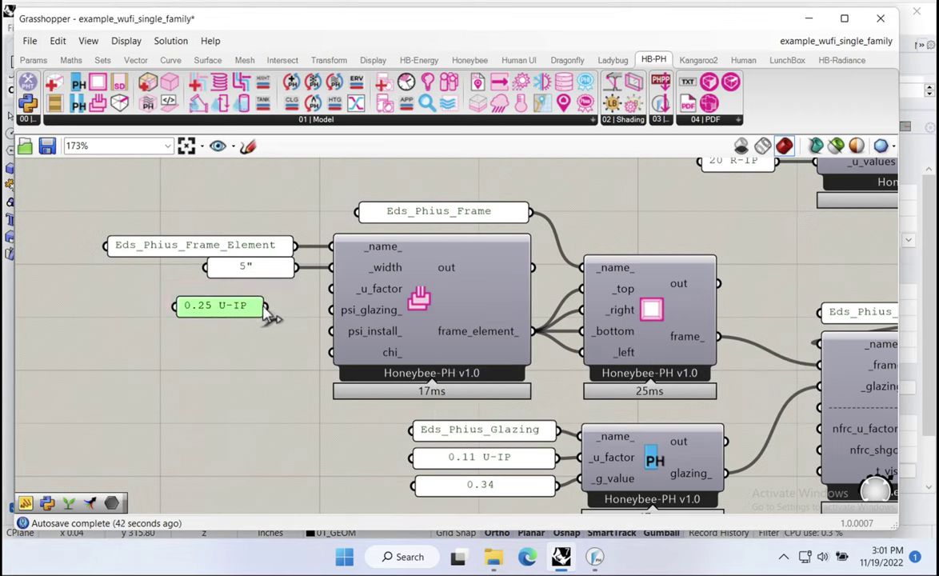
drag(232, 306, 254, 288)
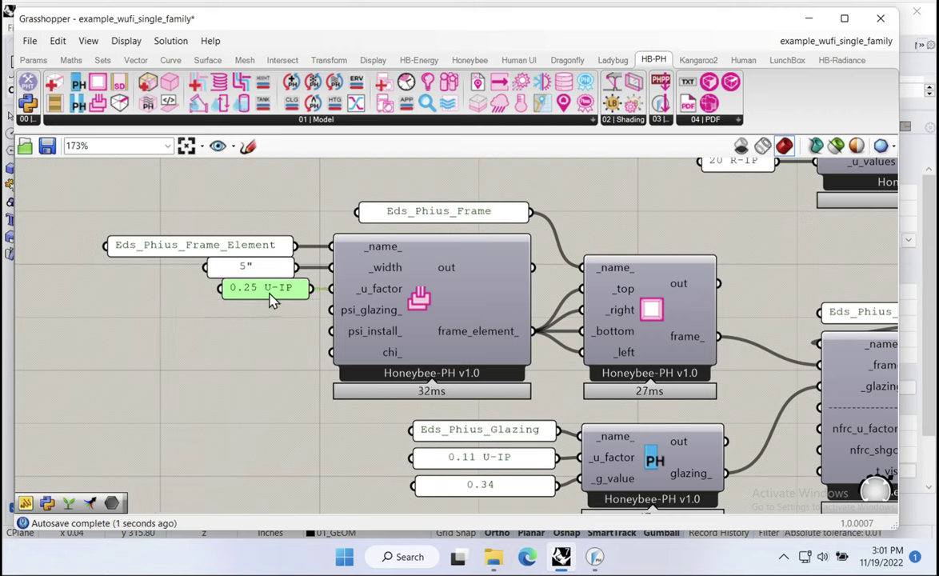
Paste an empty panel showing the frame element's output for checking.
click(650, 228)
key(ctrl+v)
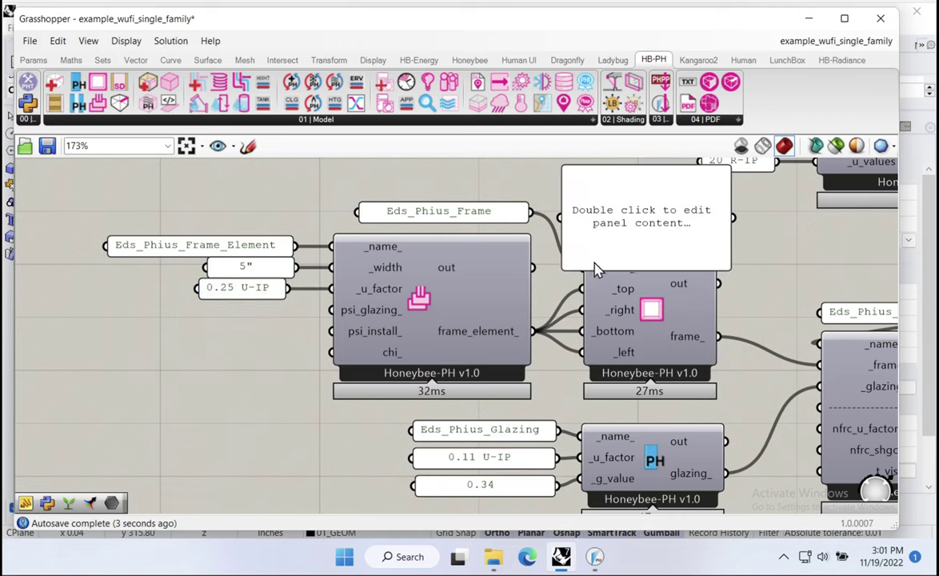
drag(532, 331, 561, 218)
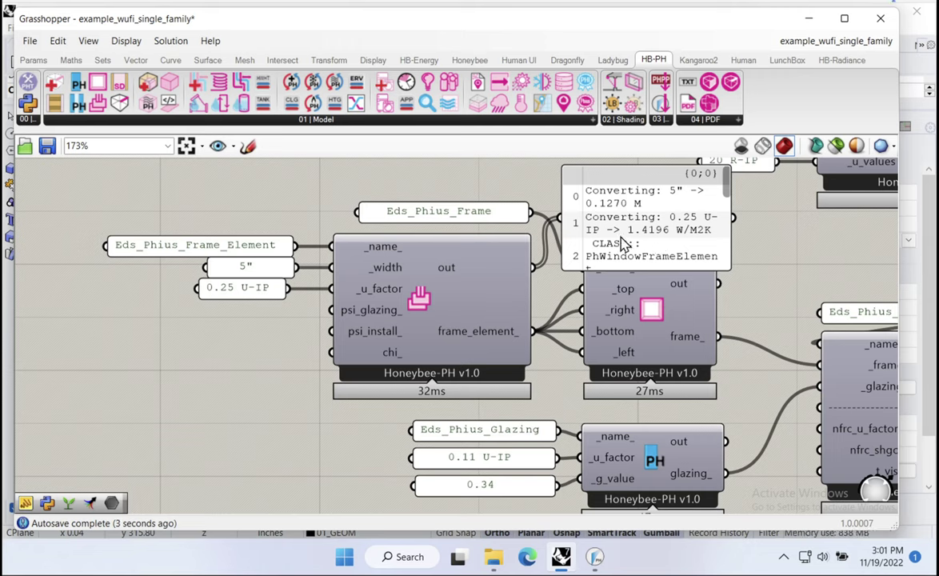
Edit the U-factor panel from 0.25 to 0.22, then to 0.20 U-IP.
double_click(244, 288)
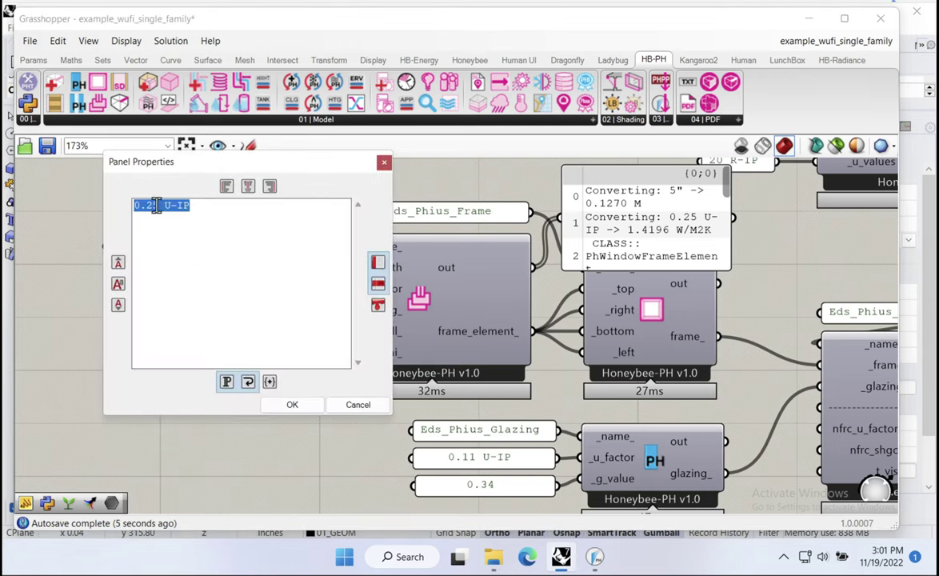
click(157, 205)
key(Delete)
text(2)
click(292, 404)
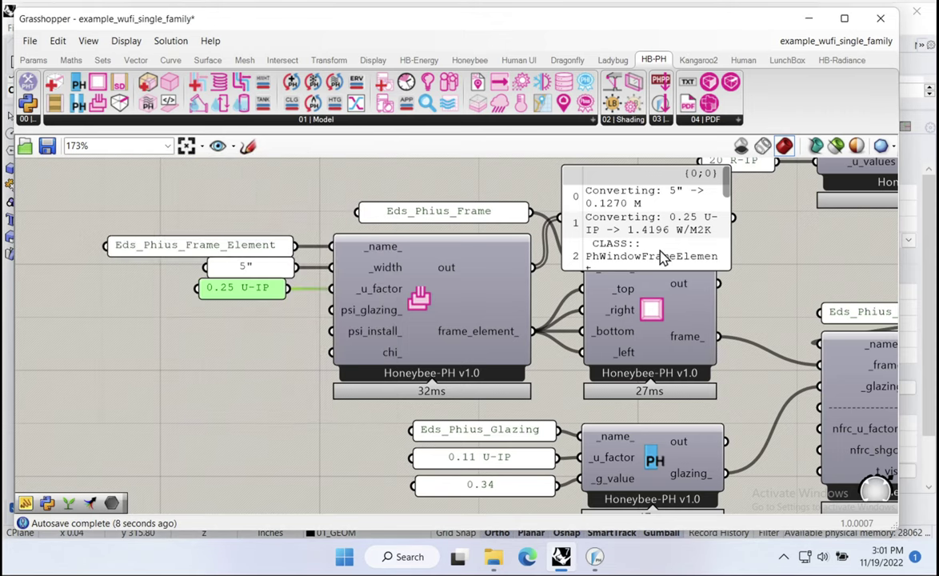
double_click(236, 287)
click(146, 211)
key(Delete)
text(0)
click(280, 415)
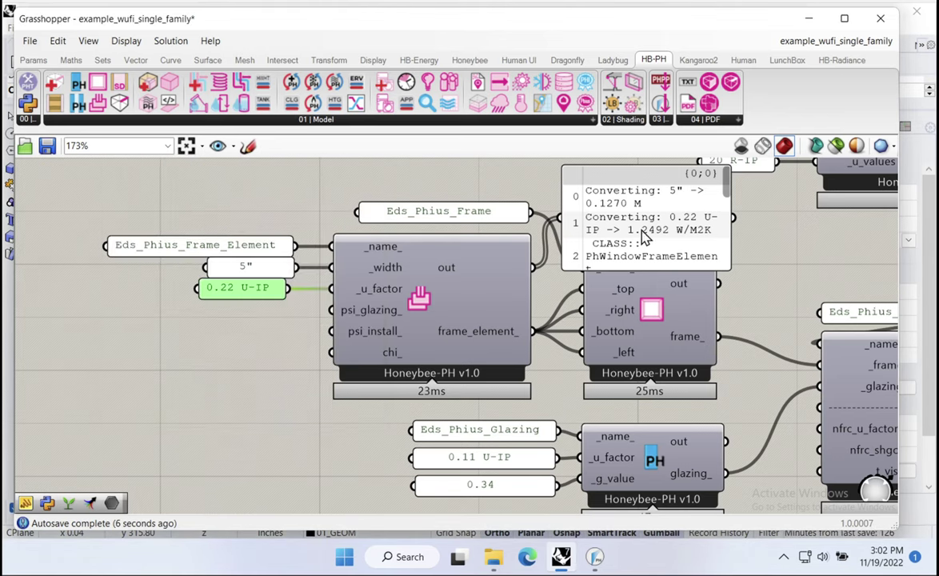
Delete the temporary output panel, leaving the 0.20 U-IP panel selected.
mouse_move(632, 243)
mouse_down()
mouse_move(643, 245)
mouse_move(622, 249)
mouse_up()
key(Delete)
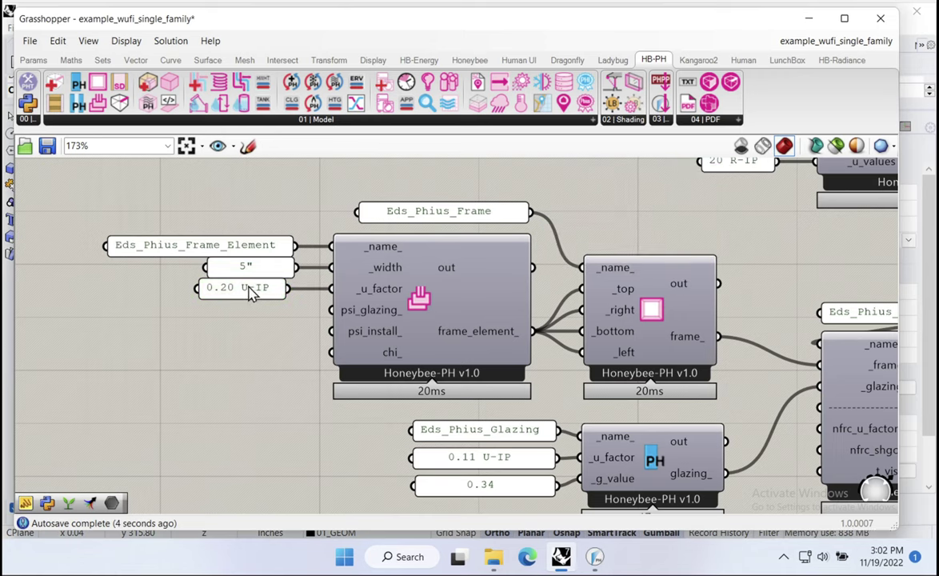
drag(254, 289, 264, 288)
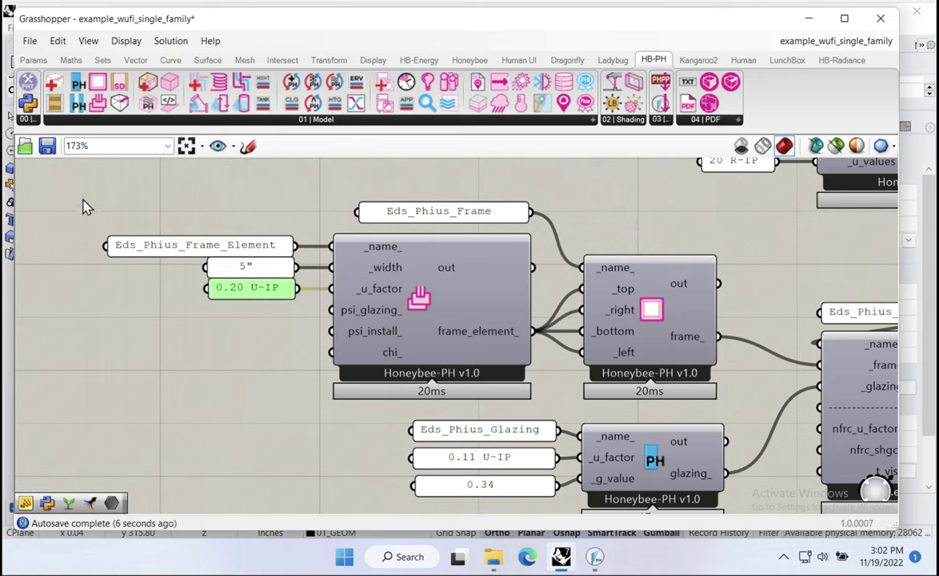
Review the frame element input panels and the subface set component's options.
drag(86, 207, 304, 326)
click(280, 382)
scroll(400, 283, down, 3)
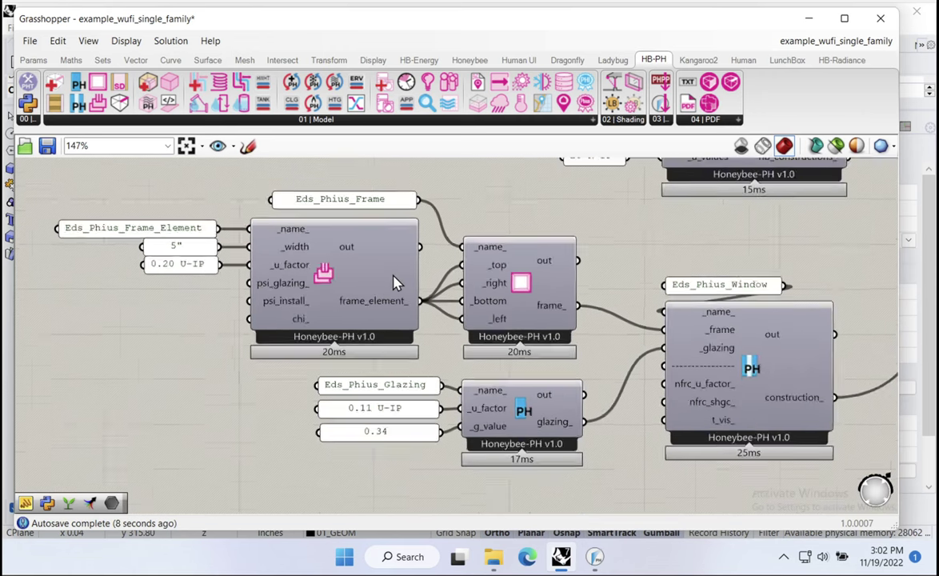
scroll(392, 283, down, 1)
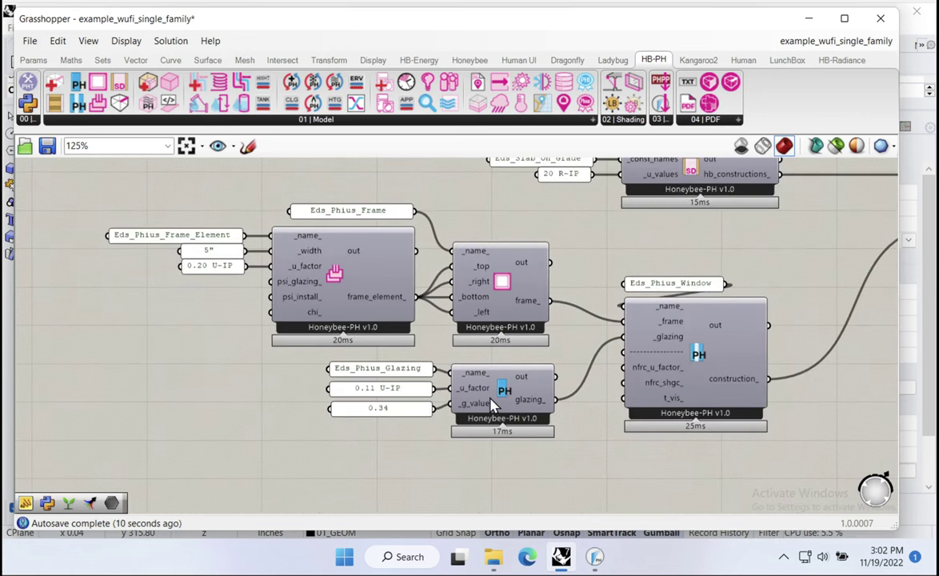
mouse_move(493, 405)
scroll(342, 414, up, 2)
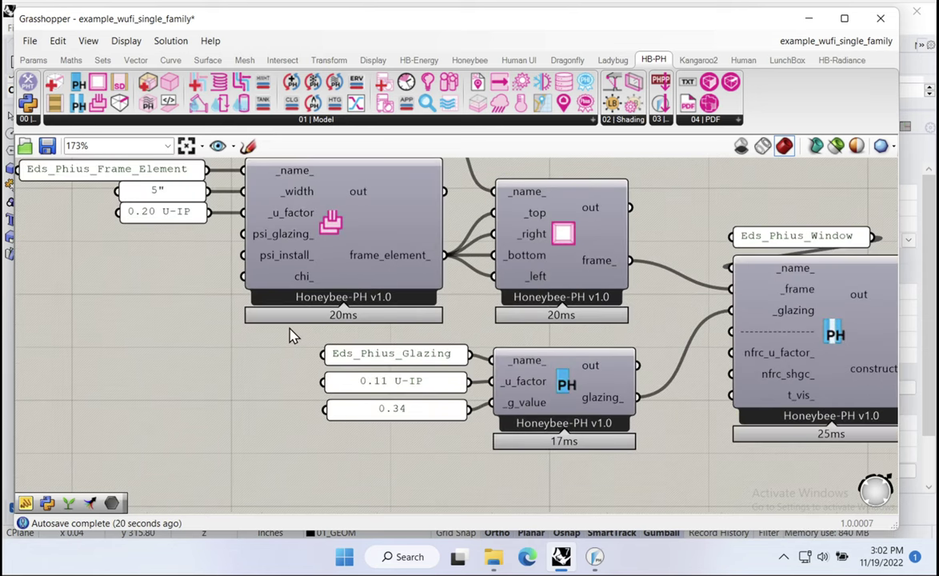
scroll(290, 334, down, 1)
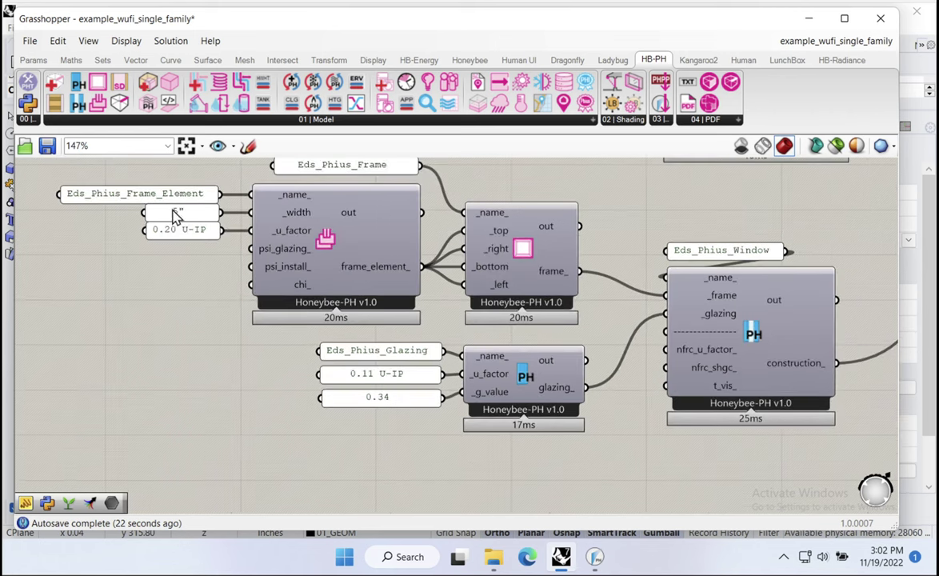
scroll(345, 361, down, 1)
right_drag(664, 297, 530, 331)
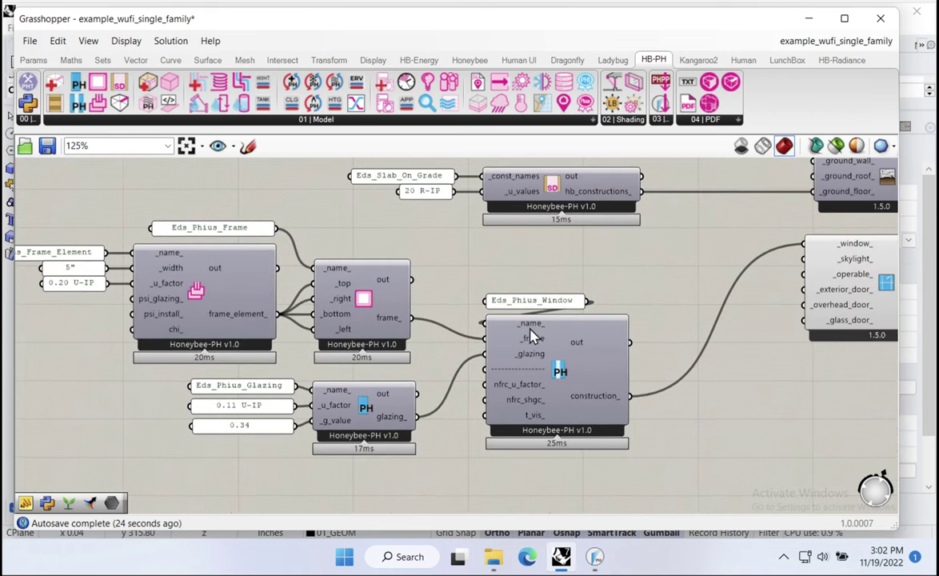
right_drag(647, 329, 387, 365)
click(608, 308)
right_click(399, 258)
click(480, 303)
Move the frame, glazing and window components down, placing Eds_Phius_Frame above the frame component.
scroll(480, 303, down, 3)
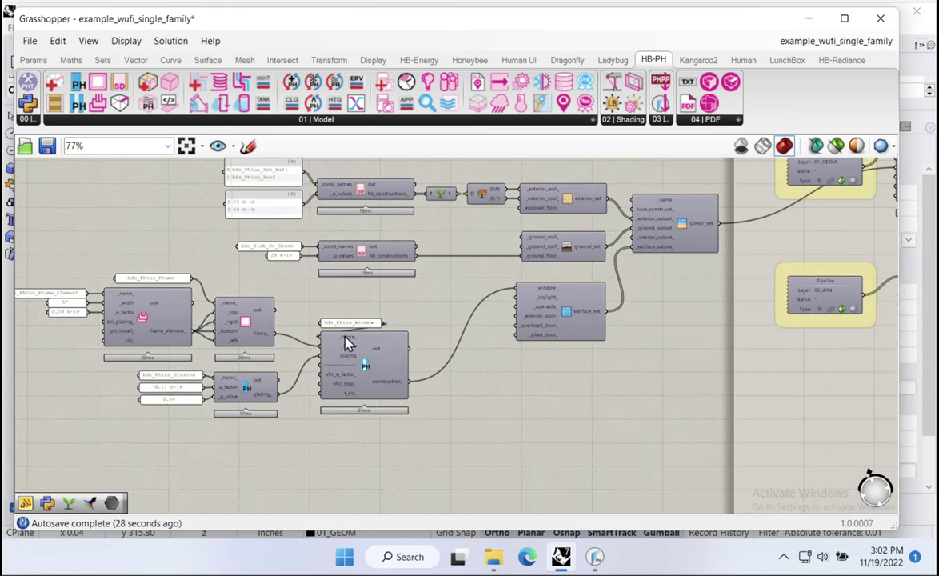
right_drag(319, 310, 352, 315)
drag(36, 280, 536, 485)
scroll(520, 356, up, 3)
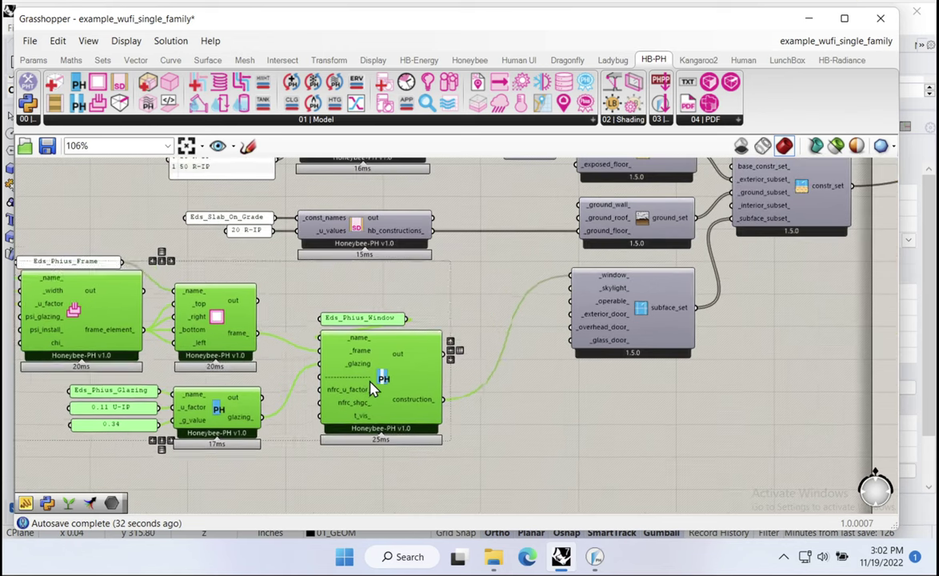
drag(384, 376, 390, 404)
right_drag(187, 254, 294, 258)
click(188, 256)
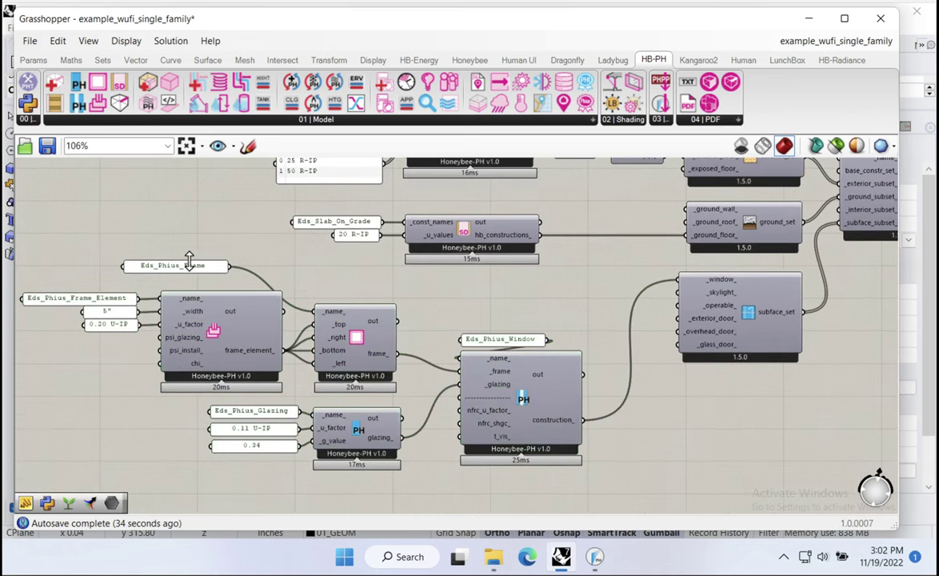
drag(181, 274, 362, 298)
scroll(744, 312, up, 1)
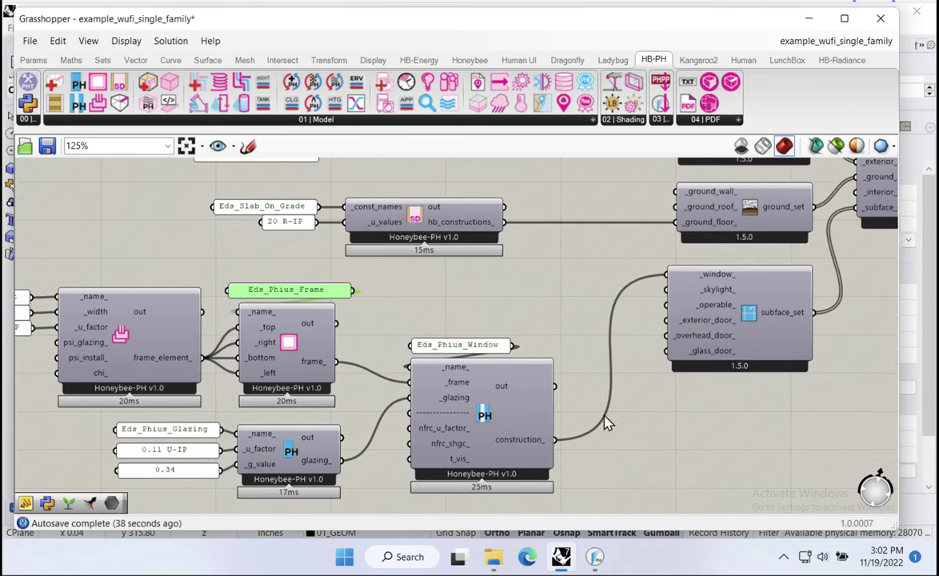
Connect the window construction_ output to the _glass_door_ input.
drag(555, 440, 667, 352)
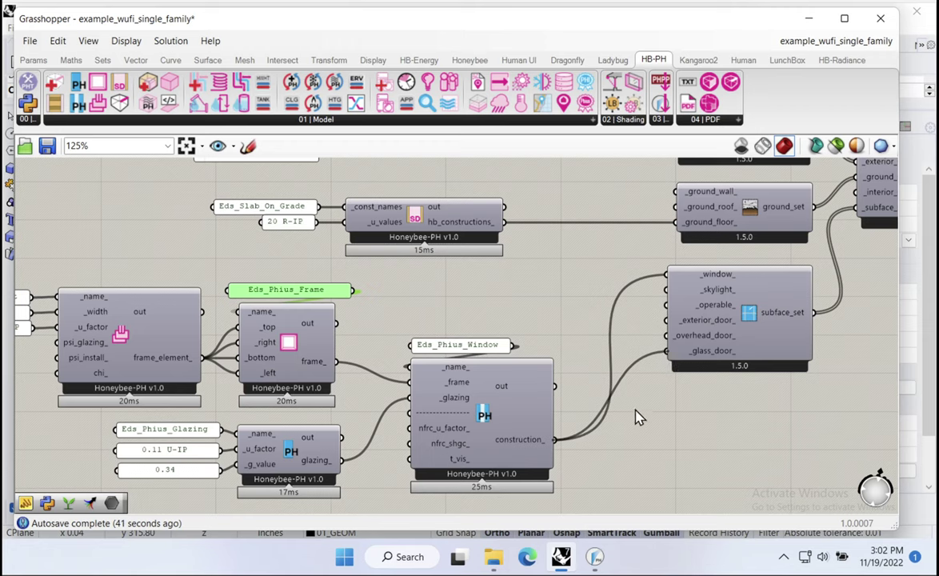
scroll(576, 380, down, 3)
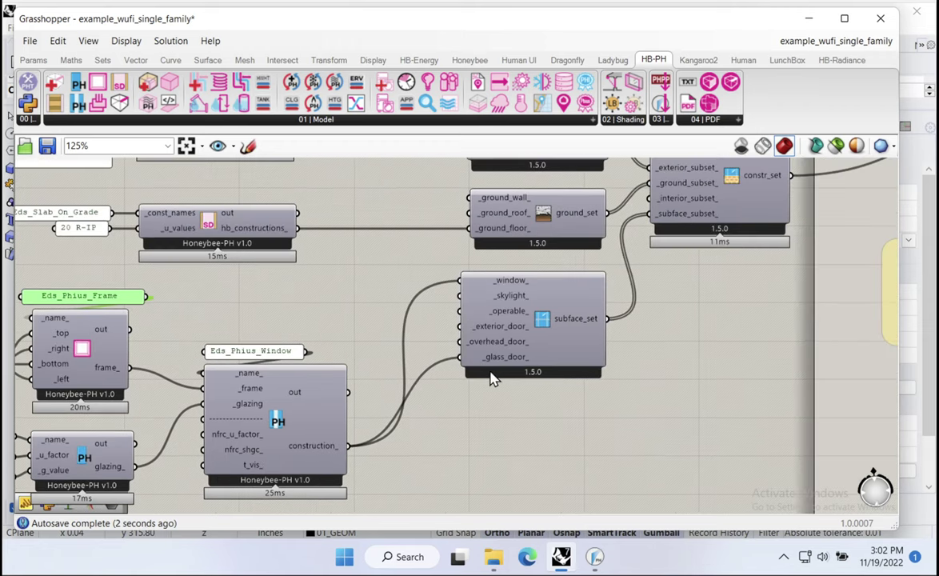
scroll(528, 368, down, 2)
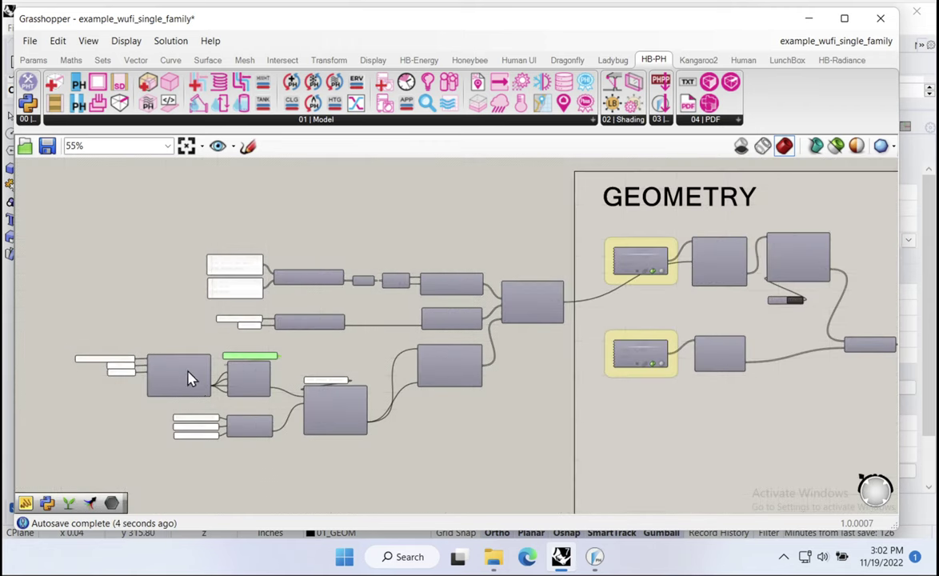
scroll(409, 457, down, 4)
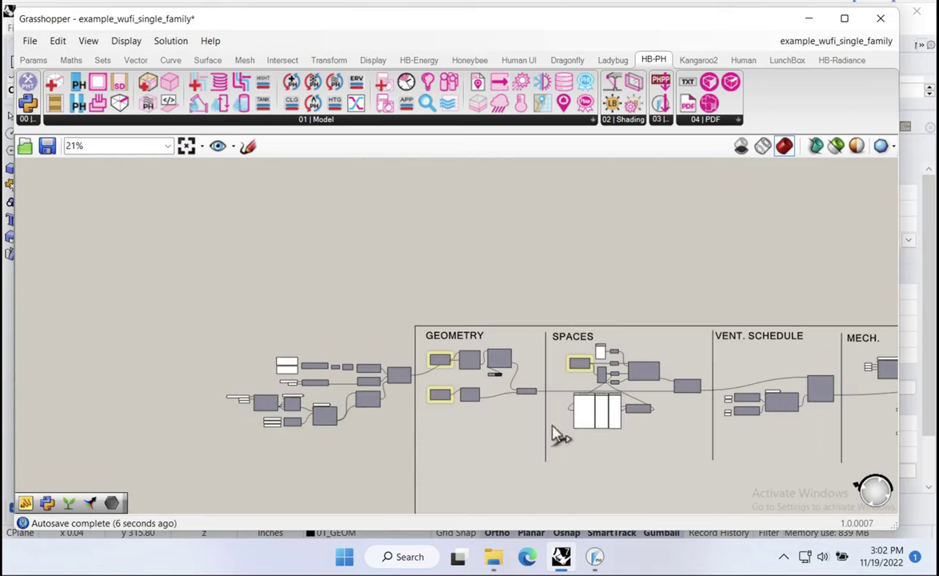
Set the EXPORT TO WUFI-XML Toggle to True, then bring WUFI Passive to the front.
right_drag(598, 436, 331, 377)
right_drag(780, 360, 623, 356)
scroll(608, 336, up, 6)
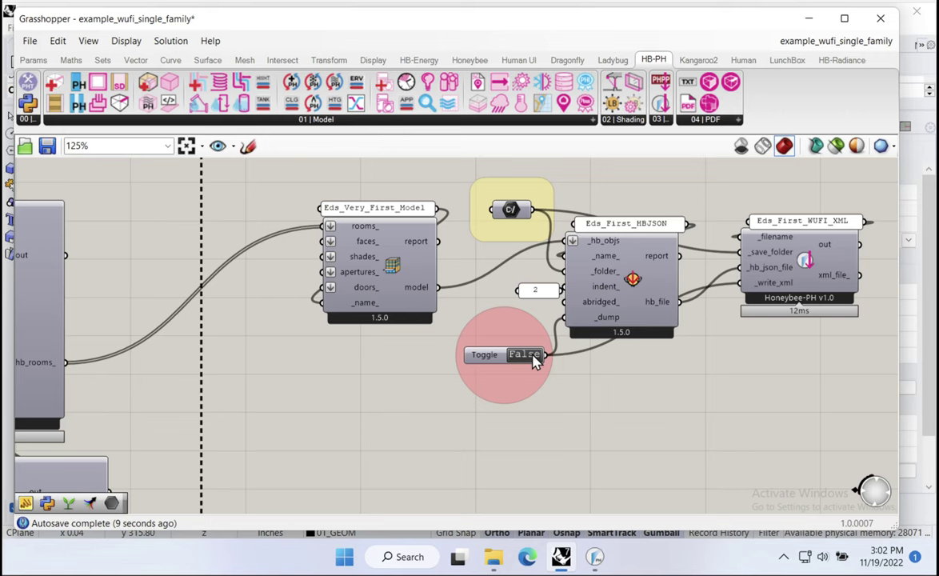
double_click(531, 356)
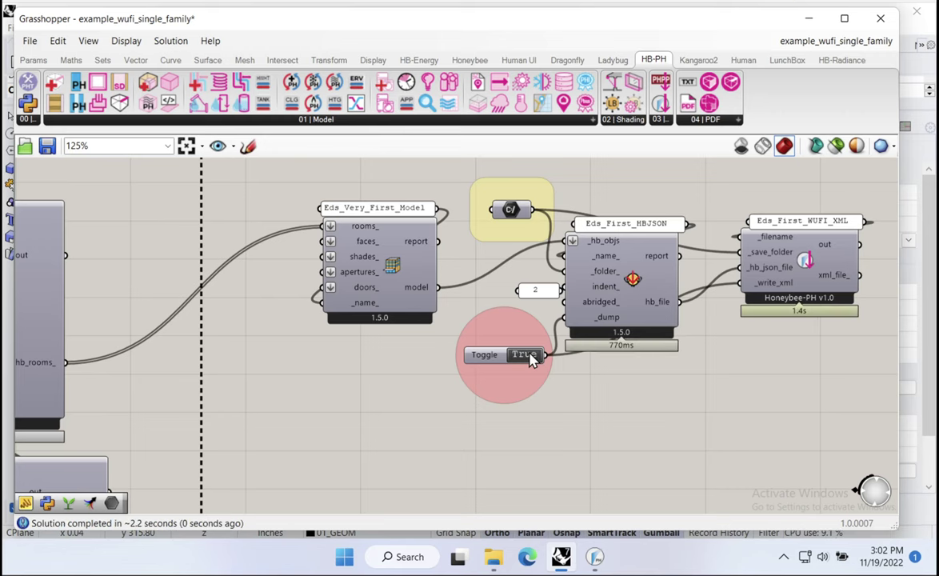
click(596, 558)
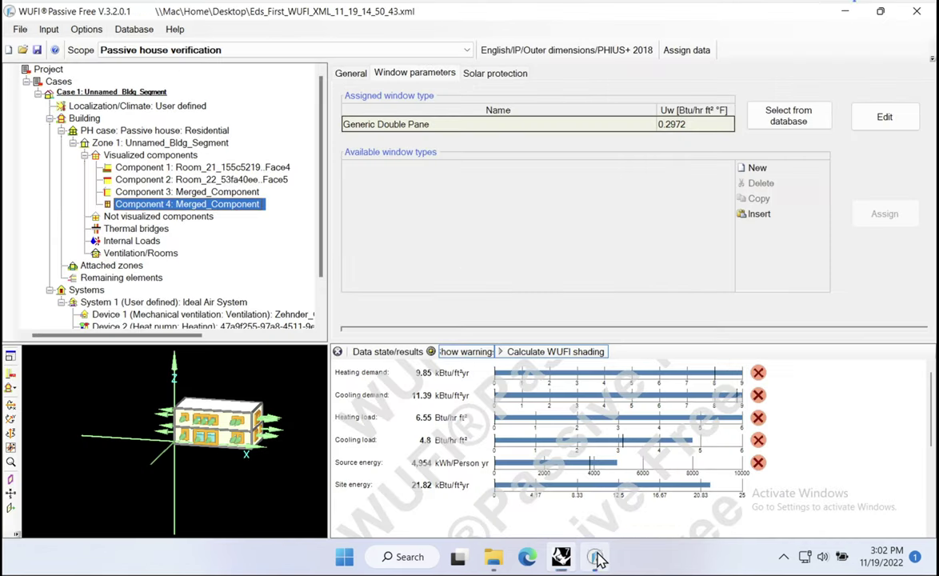
Open the newest Eds_First_WUFI_XML export from the Desktop without saving, accepting SI values.
click(22, 49)
click(474, 331)
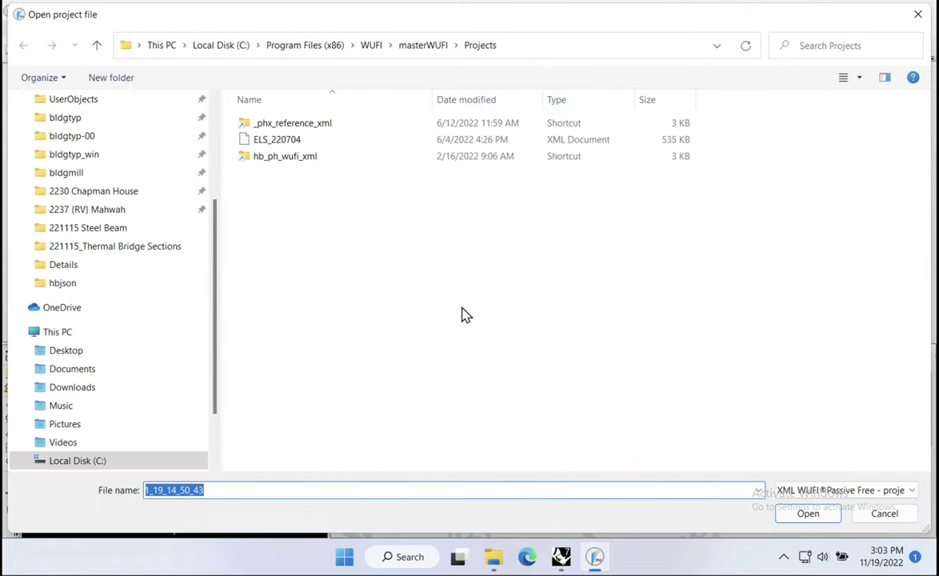
scroll(120, 149, up, 3)
click(84, 127)
click(357, 240)
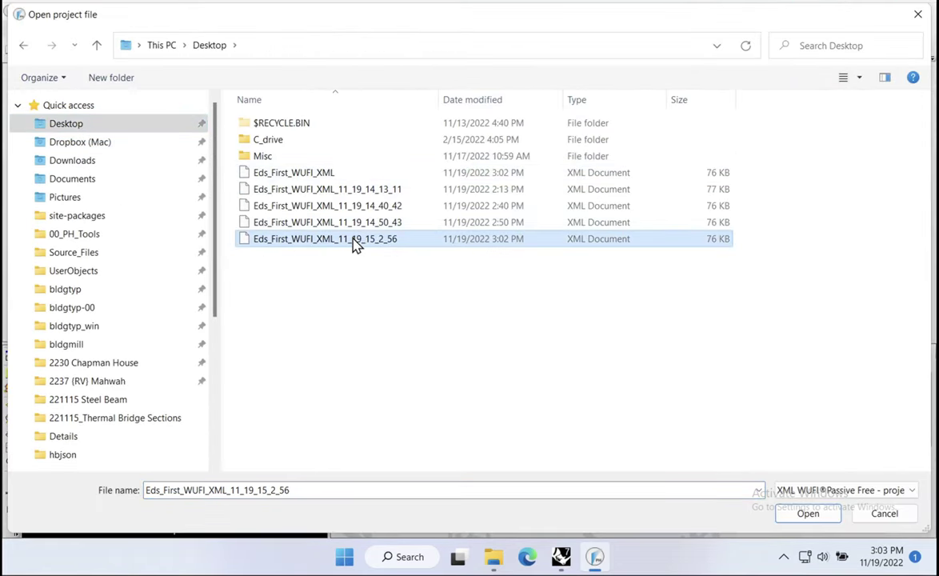
click(808, 512)
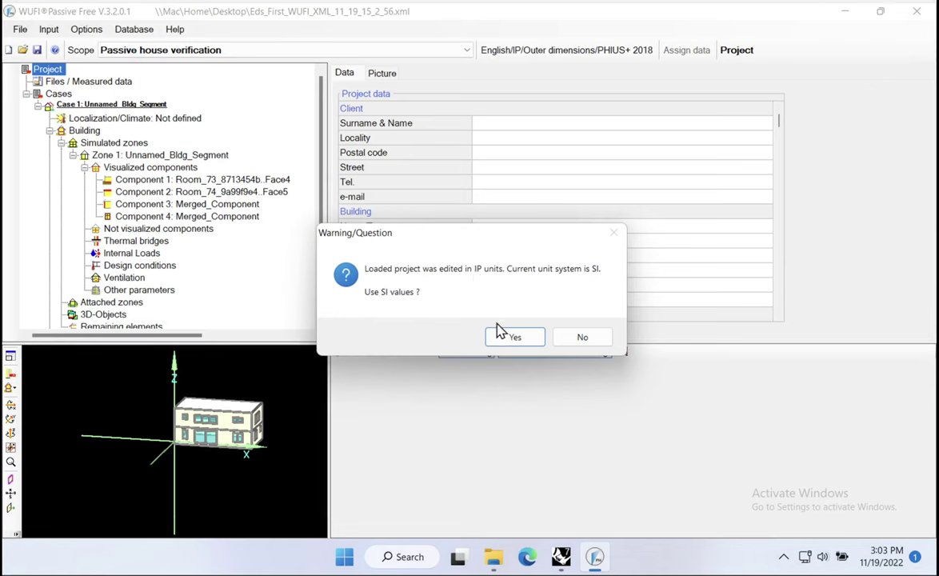
click(503, 334)
Set scope to Passive house verification, calculate WUFI shading, and show Component 4's window.
click(188, 50)
click(192, 76)
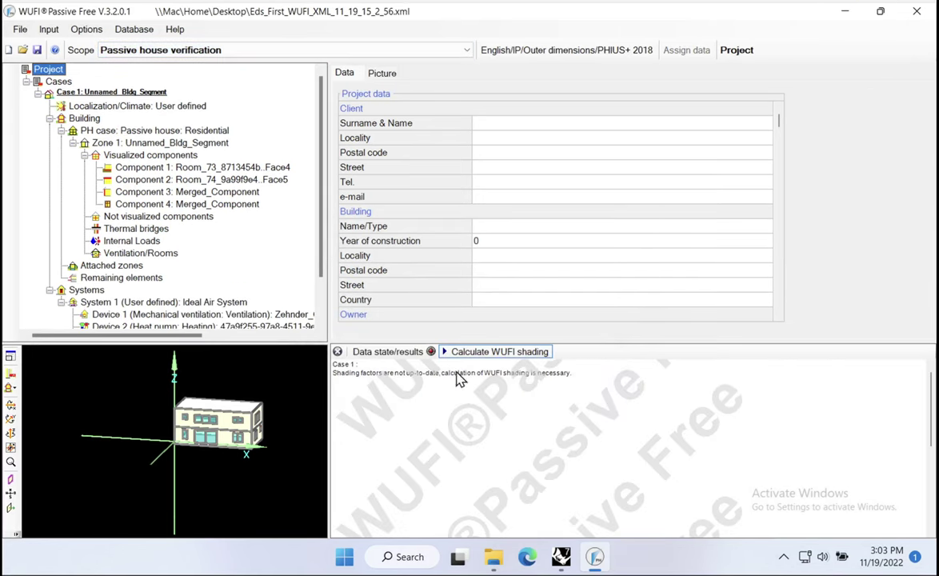
click(512, 357)
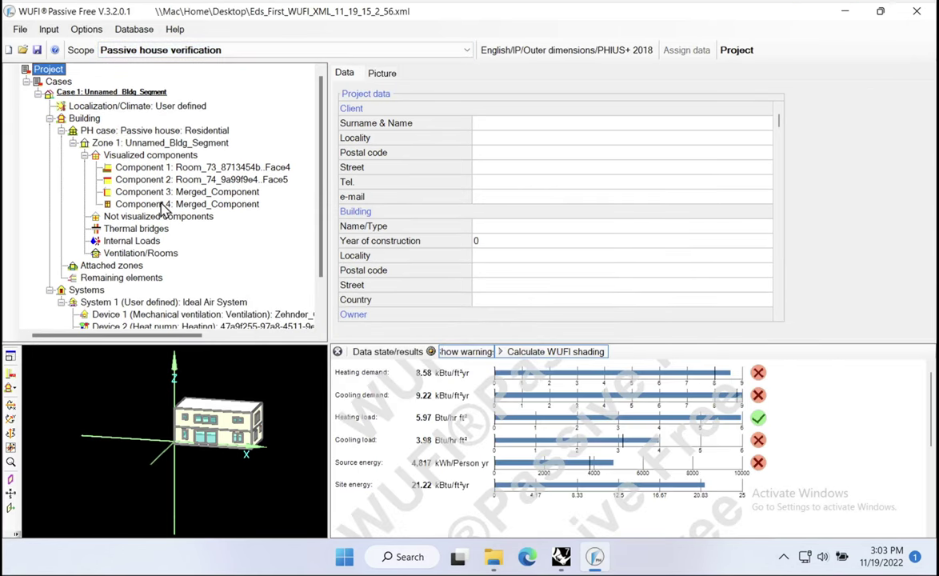
click(154, 205)
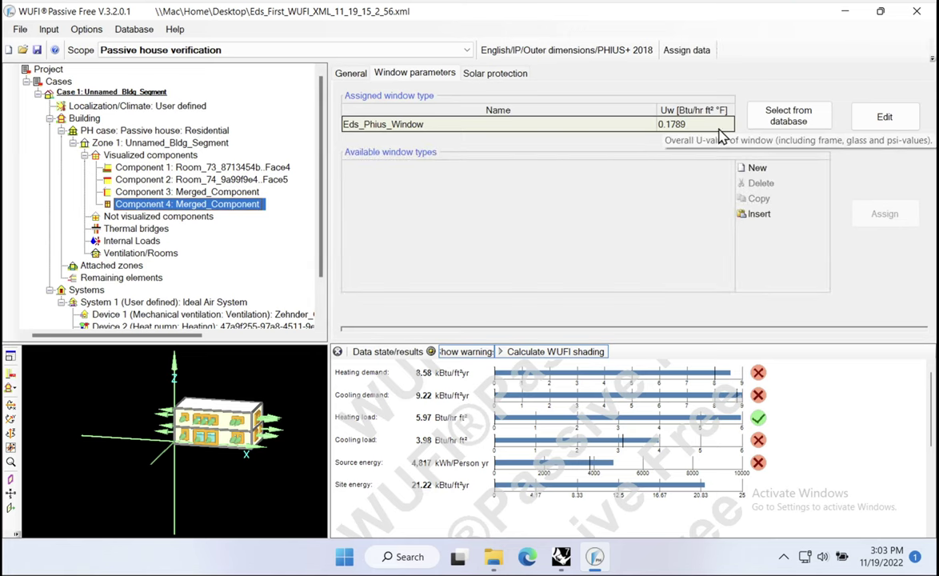
double_click(676, 124)
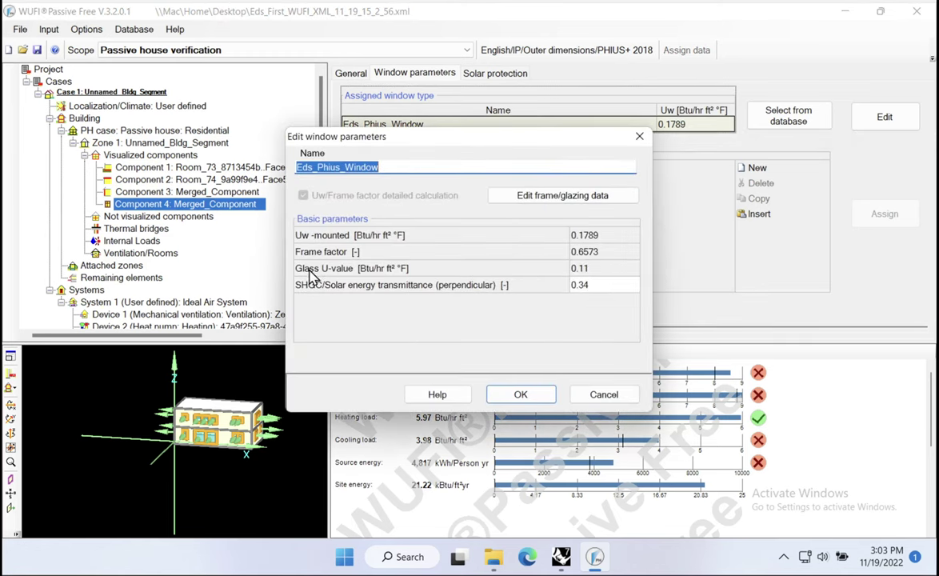
mouse_move(581, 274)
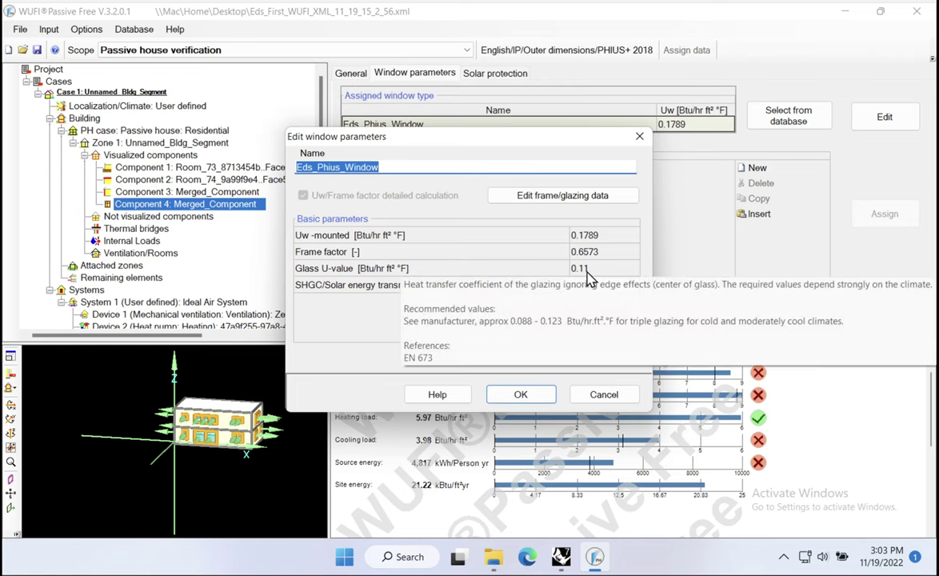
mouse_move(618, 294)
click(522, 395)
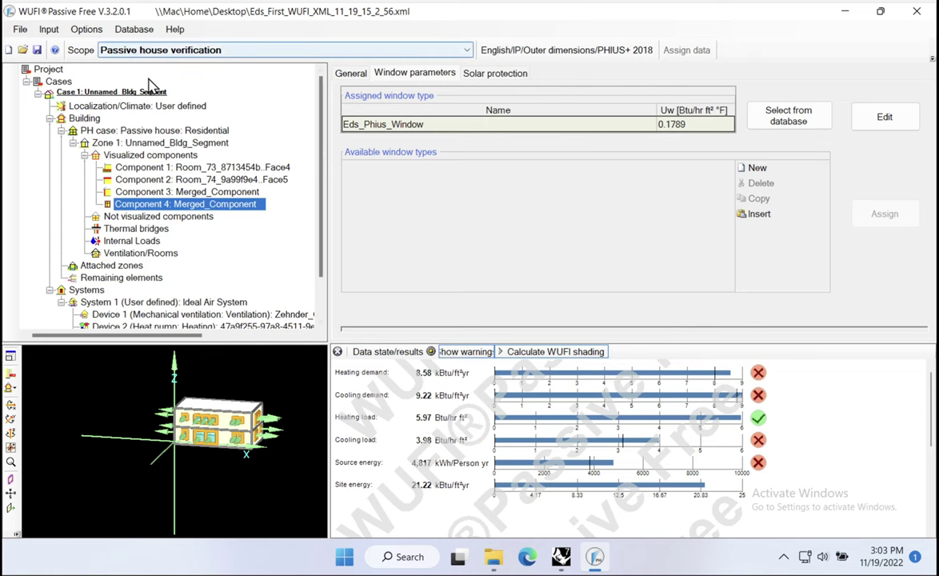
Open Case 1's data and results report and scroll to the heat loss and gain balance charts.
click(117, 93)
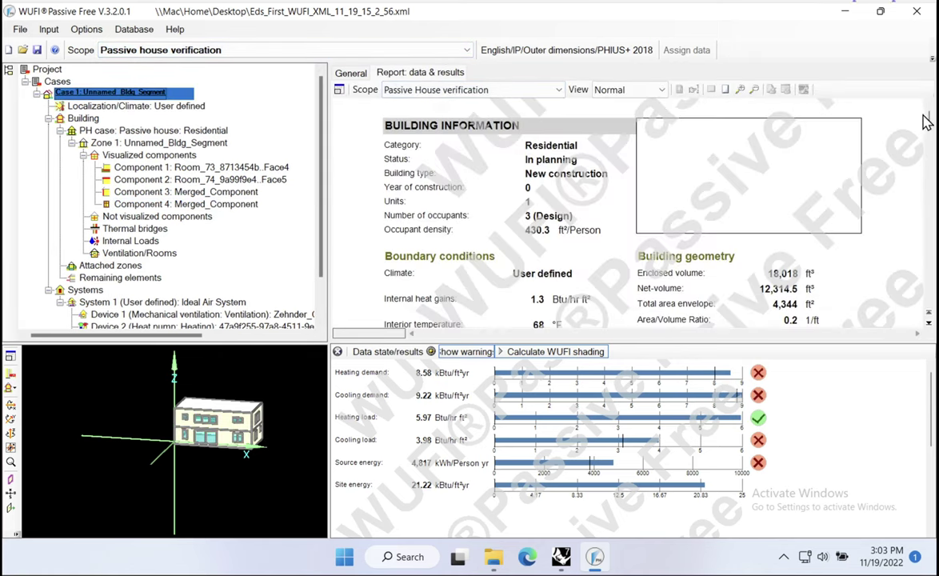
drag(930, 120, 924, 186)
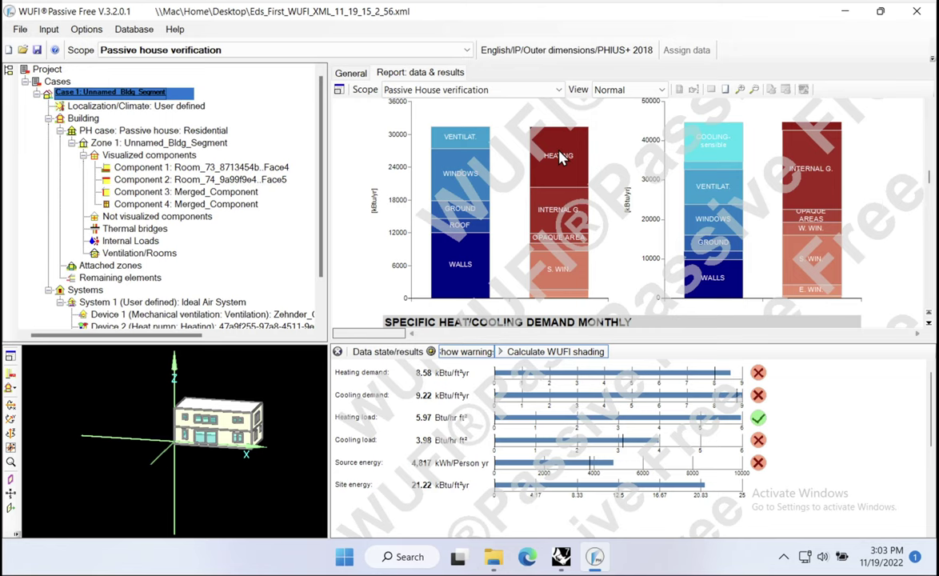
click(470, 177)
click(467, 139)
click(552, 163)
click(470, 274)
click(471, 273)
Return to Grasshopper and select the panel holding the wall and roof R-values.
click(560, 557)
scroll(497, 318, down, 5)
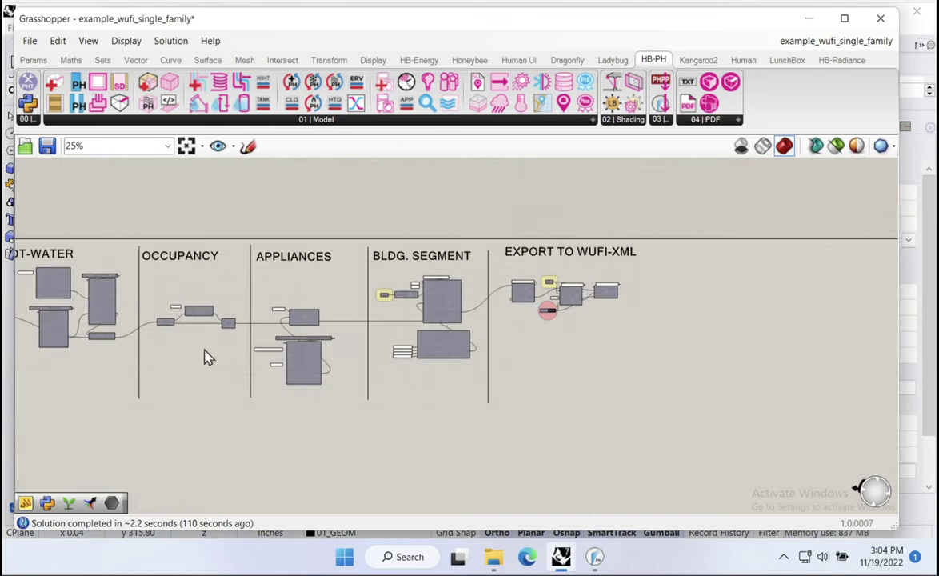
right_drag(209, 346, 239, 331)
scroll(260, 319, up, 4)
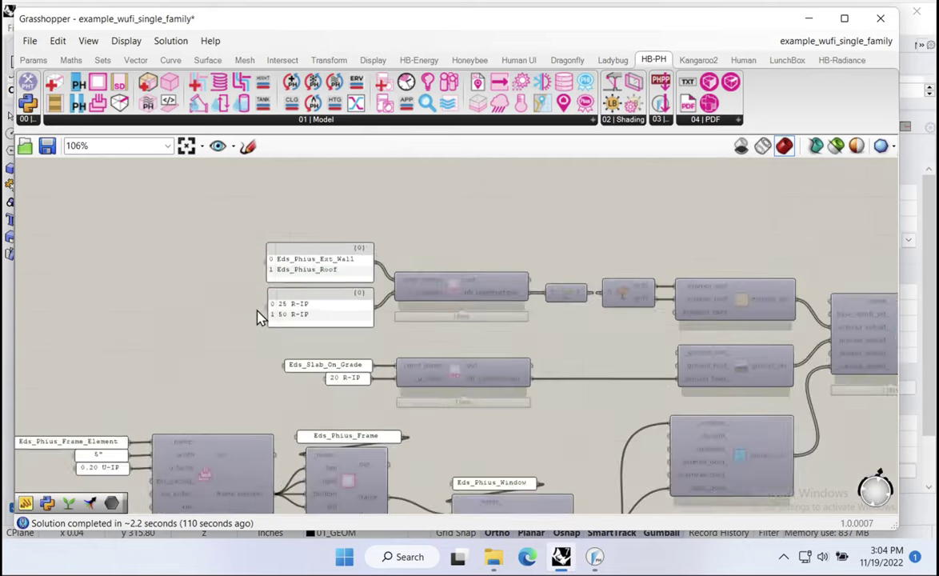
scroll(258, 318, up, 3)
click(292, 312)
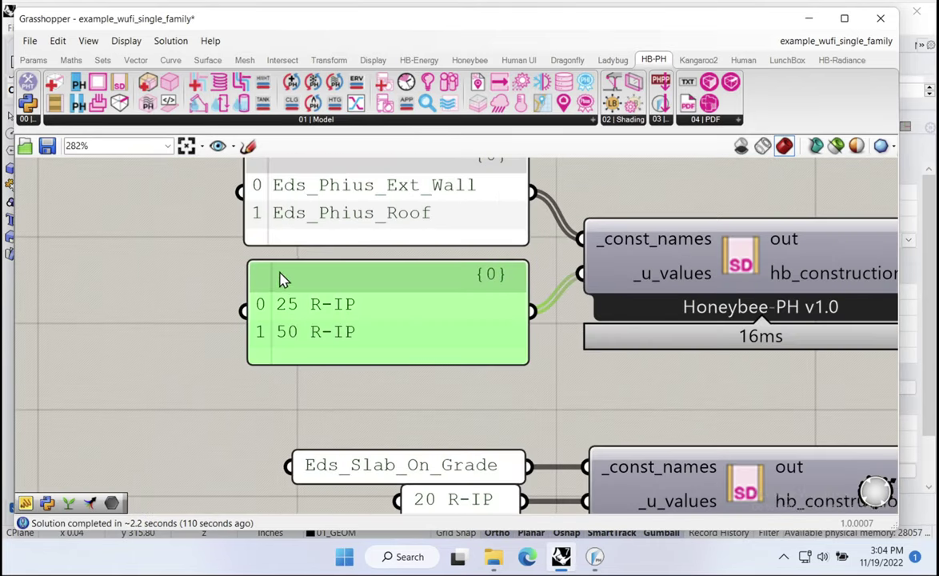
Change the exterior wall value from 25 to 30 R-IP, keeping the roof at 50.
double_click(308, 304)
click(364, 273)
double_click(352, 270)
text(30)
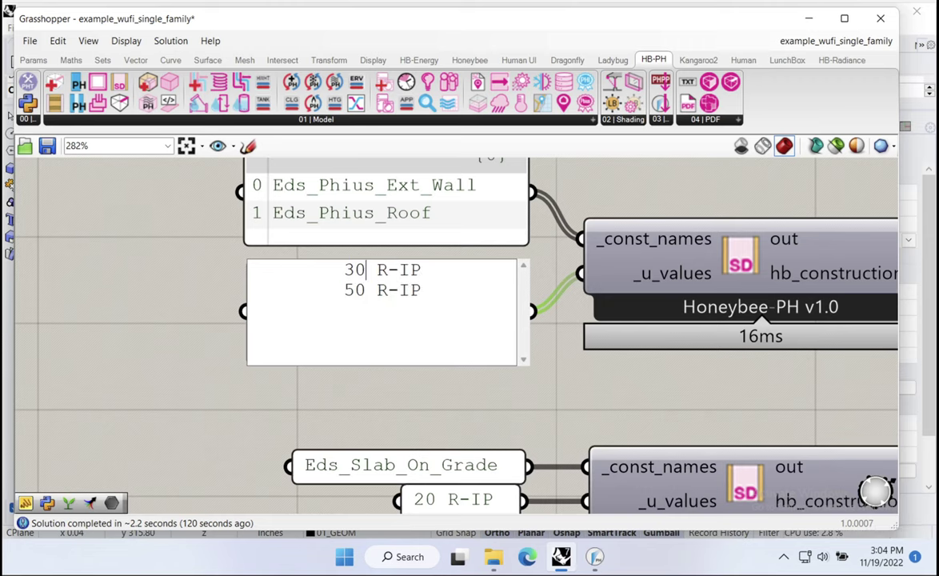
click(208, 398)
click(206, 394)
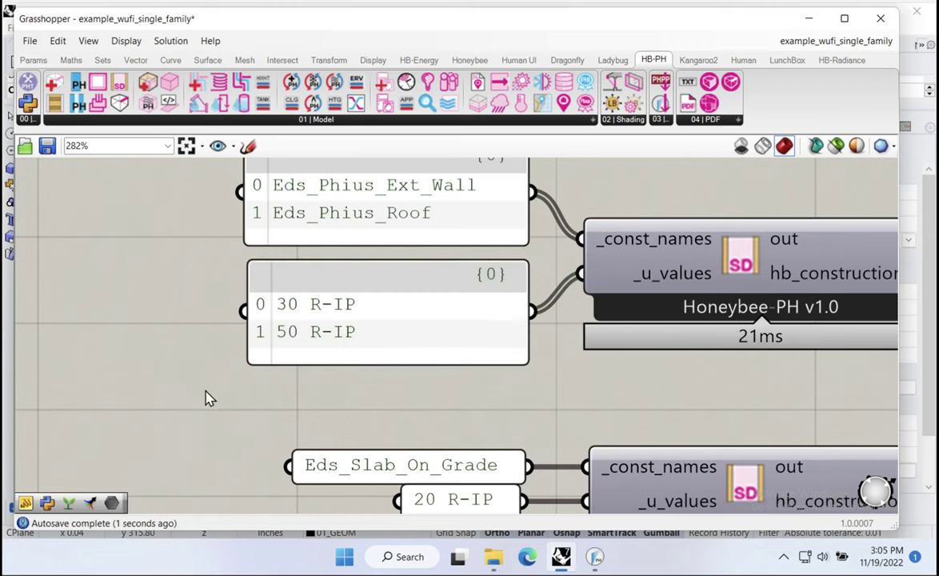
scroll(216, 376, down, 10)
scroll(877, 361, up, 1)
scroll(621, 390, up, 8)
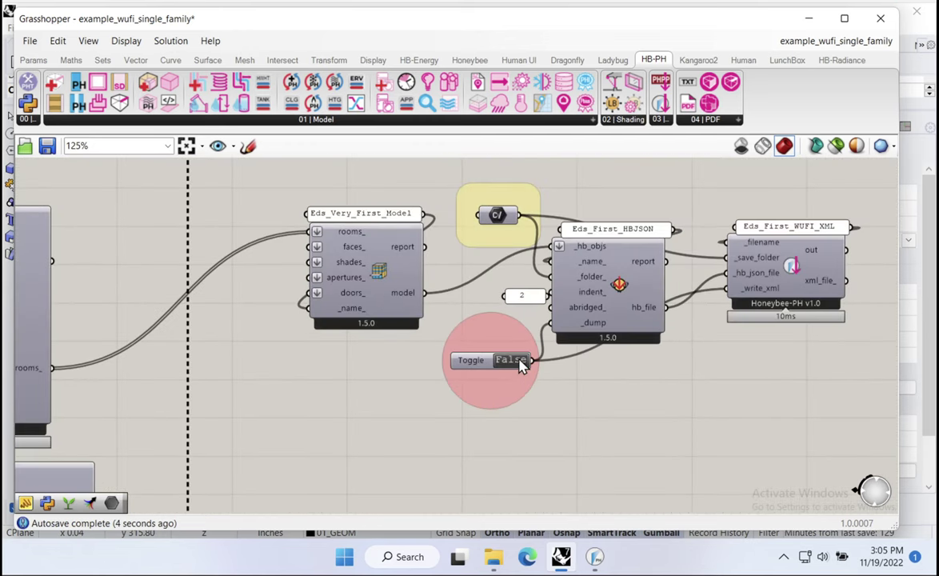
In WUFI Passive, open Eds_First_WUFI_XML_11_19_15_5_5.xml from the Desktop, discarding unsaved changes.
click(596, 558)
click(22, 49)
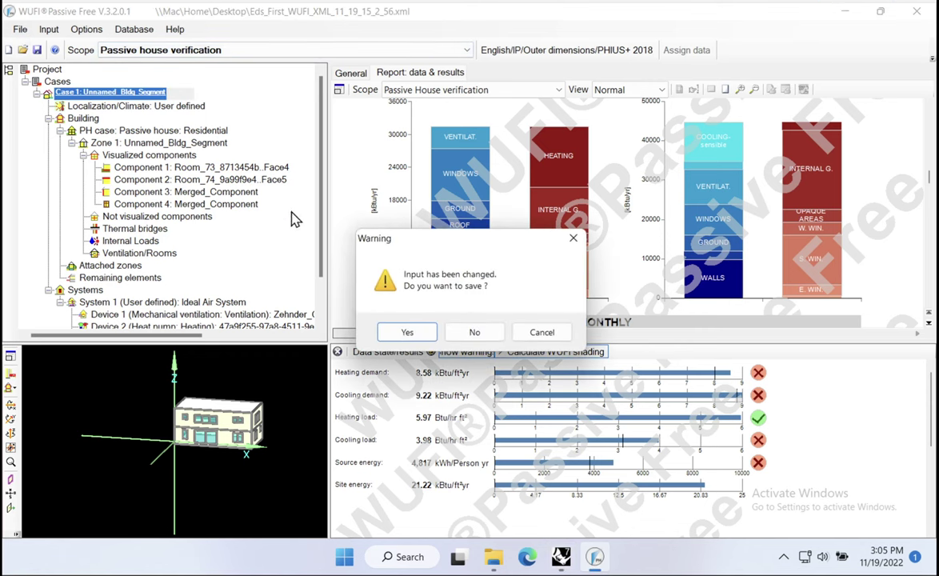
click(474, 332)
scroll(78, 166, up, 3)
click(68, 127)
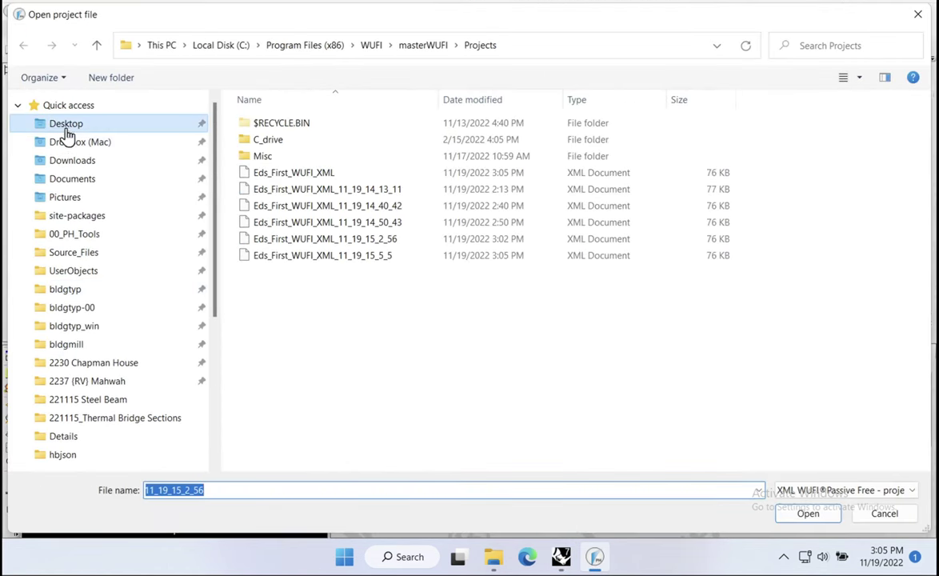
click(314, 257)
click(824, 513)
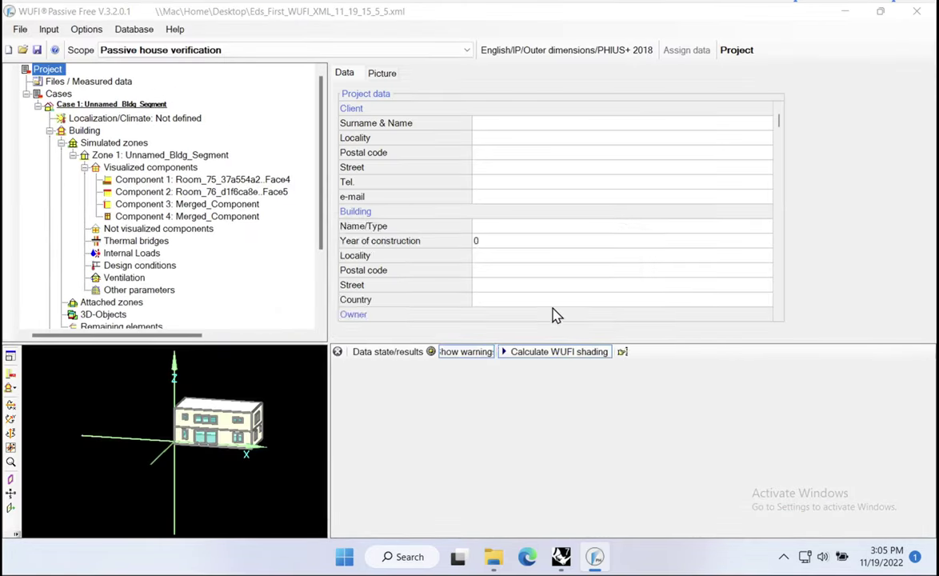
click(508, 344)
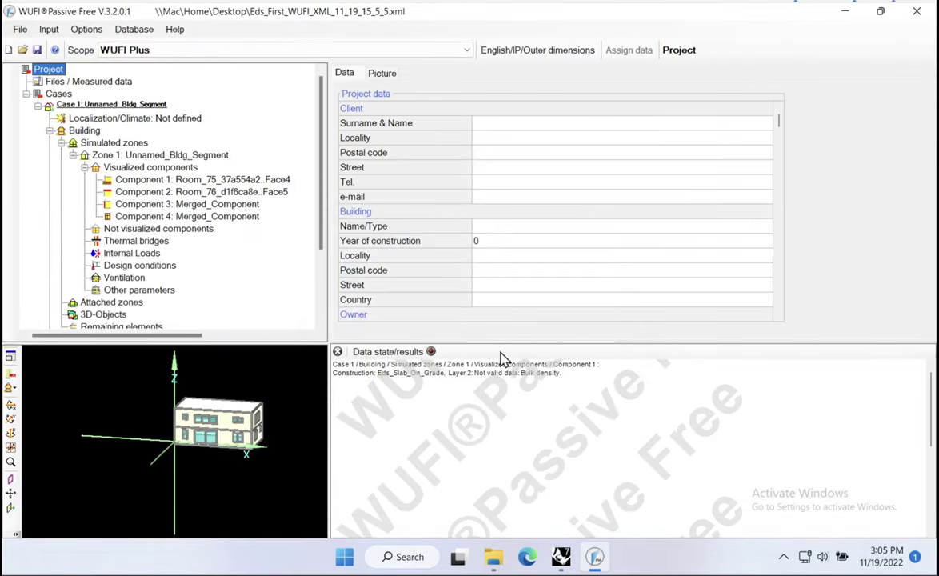
Set scope to Passive house verification and calculate WUFI shading.
click(191, 53)
click(184, 75)
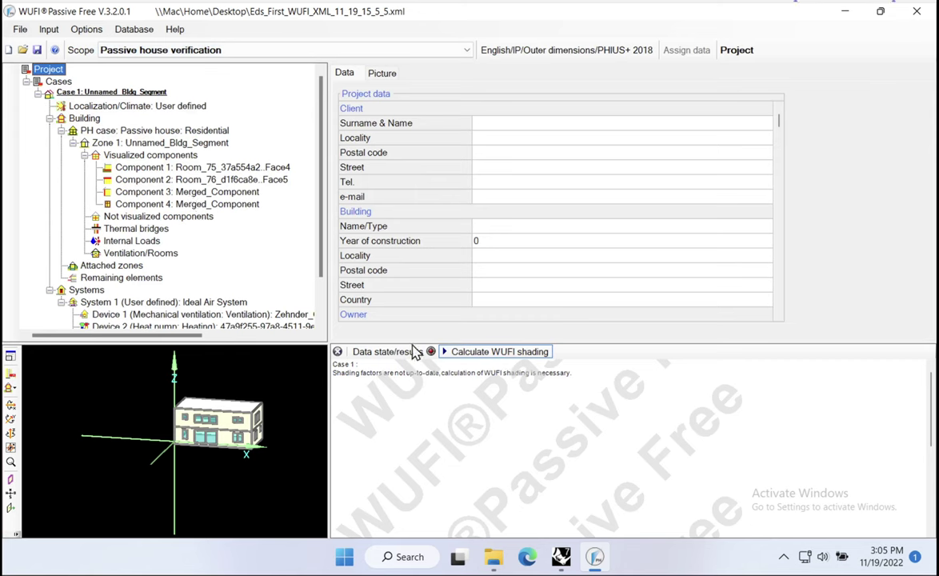
click(503, 352)
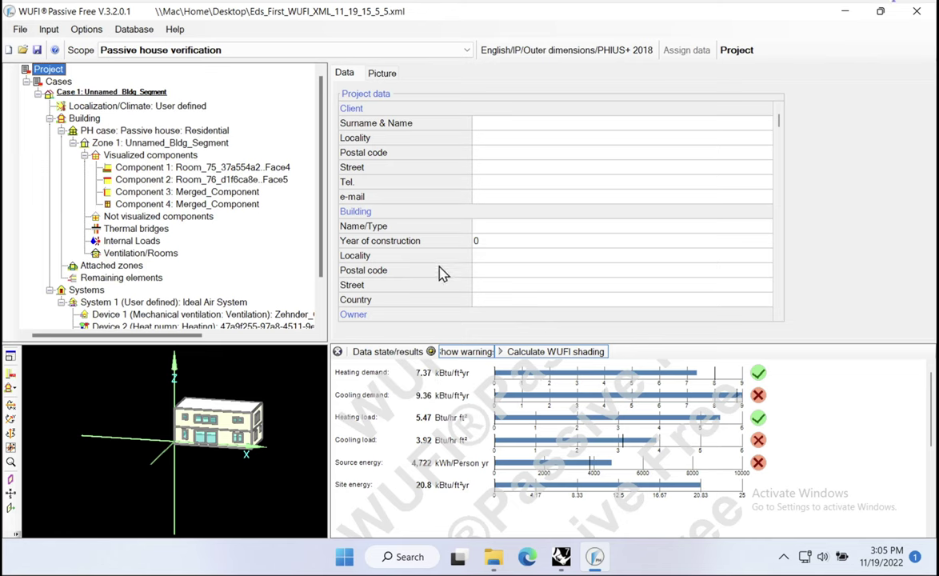
click(126, 94)
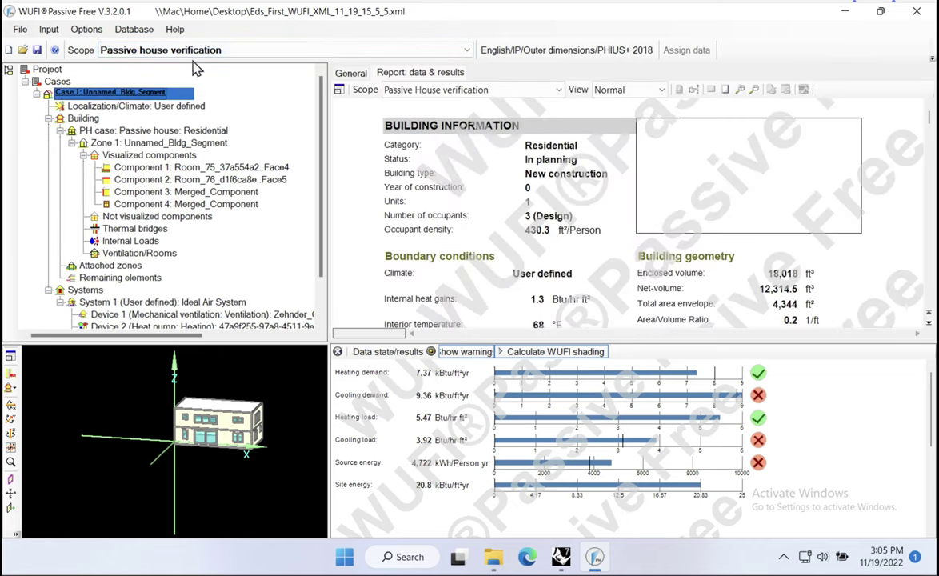
click(931, 148)
drag(930, 148, 931, 183)
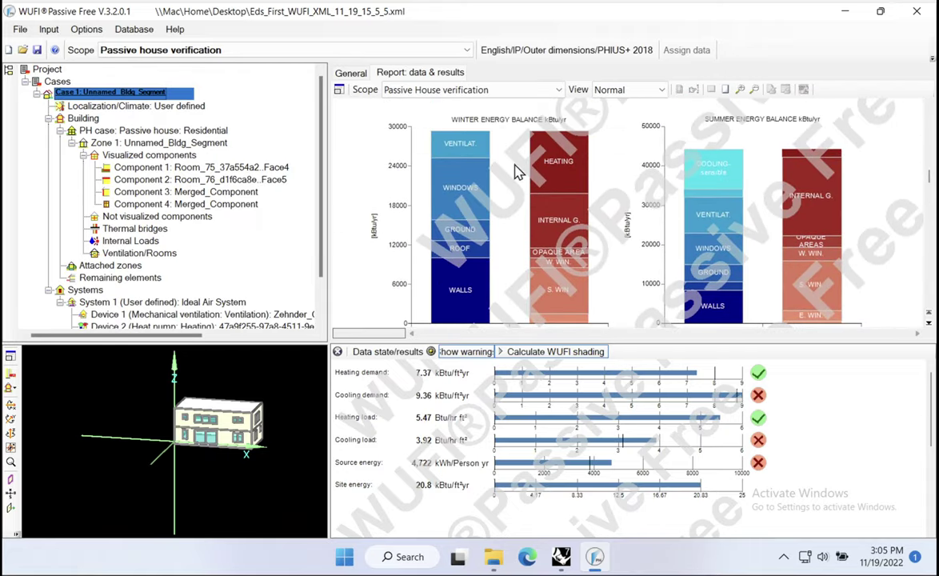
scroll(456, 264, down, 1)
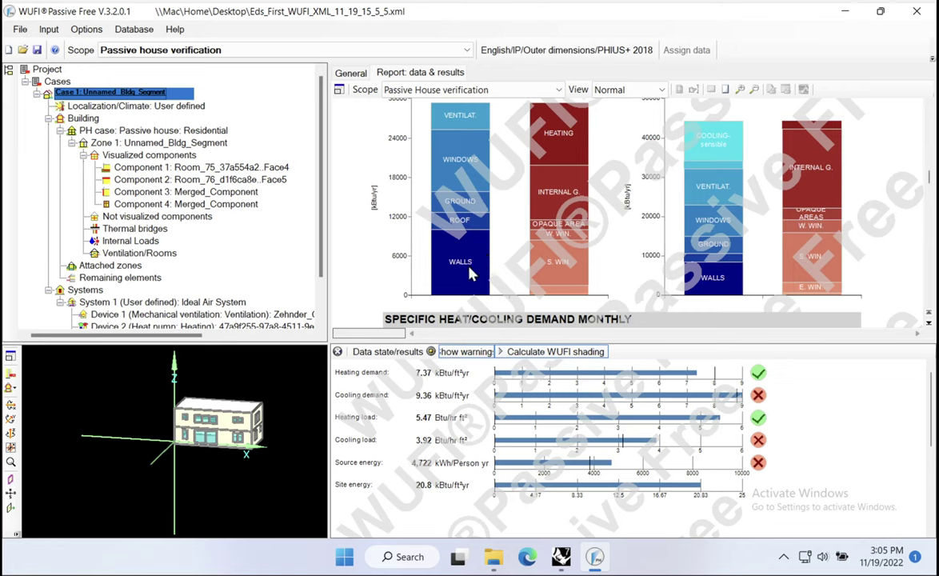
click(560, 136)
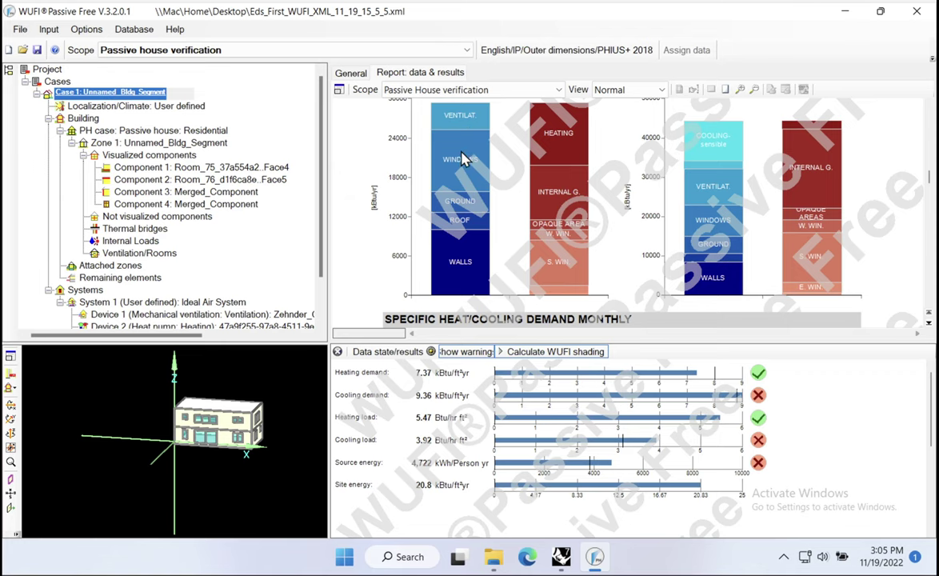
click(424, 383)
click(716, 376)
click(425, 418)
Copy the GEOMETRY title label and start retyping the copy as CONSTRUCTIONS.
click(561, 558)
scroll(544, 320, down, 2)
scroll(548, 289, down, 8)
right_drag(210, 311, 602, 294)
right_drag(291, 328, 549, 329)
scroll(364, 319, up, 4)
scroll(364, 318, up, 3)
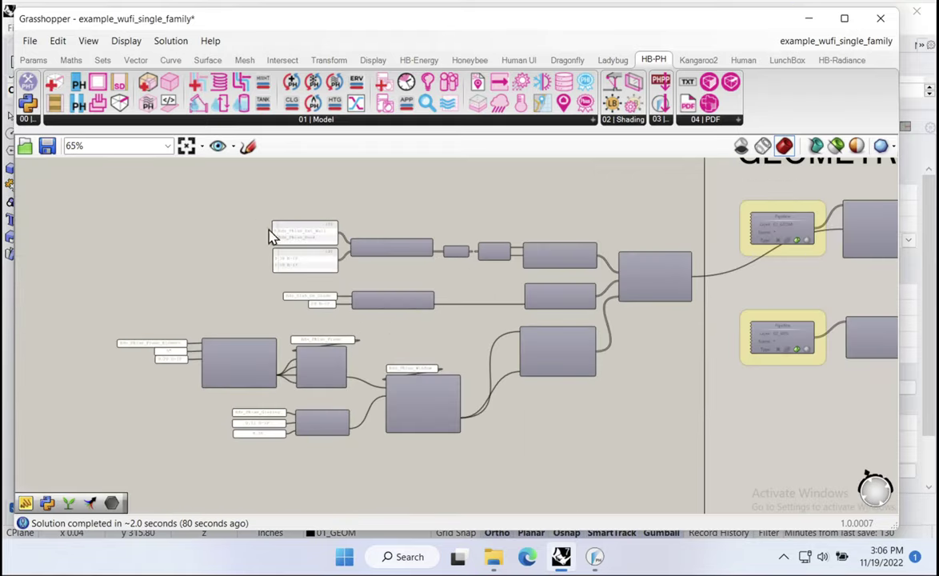
scroll(432, 266, up, 1)
scroll(461, 300, down, 1)
scroll(462, 300, down, 1)
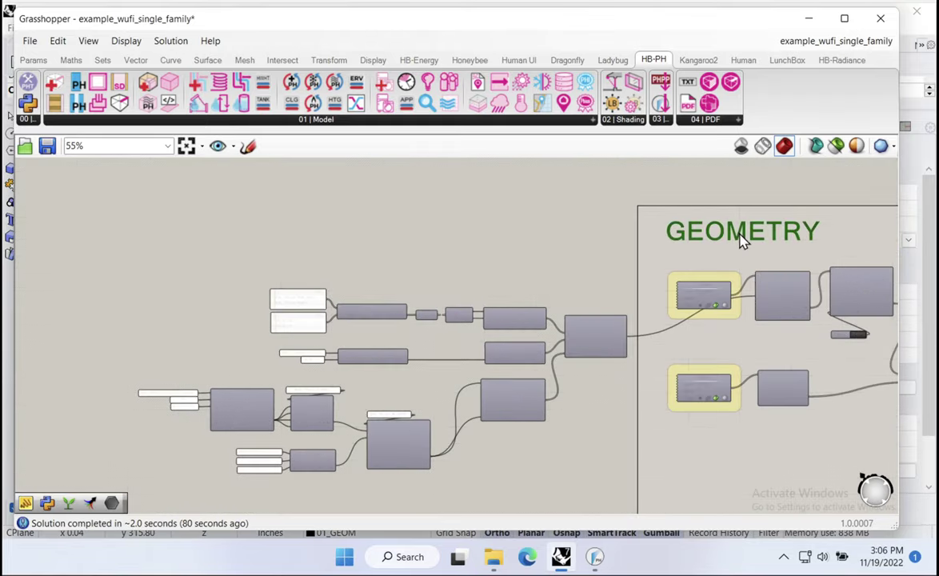
alt+drag(742, 240, 225, 242)
double_click(225, 242)
text(CONSTRUCTIONS)
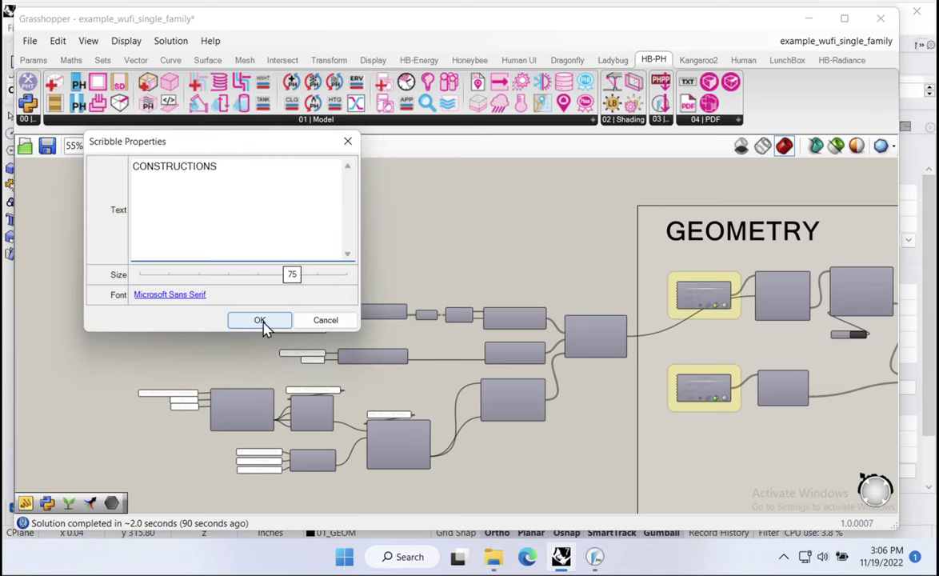
Confirm the CONSTRUCTIONS label, space the sections apart and place the label above its components.
click(261, 320)
scroll(562, 216, down, 5)
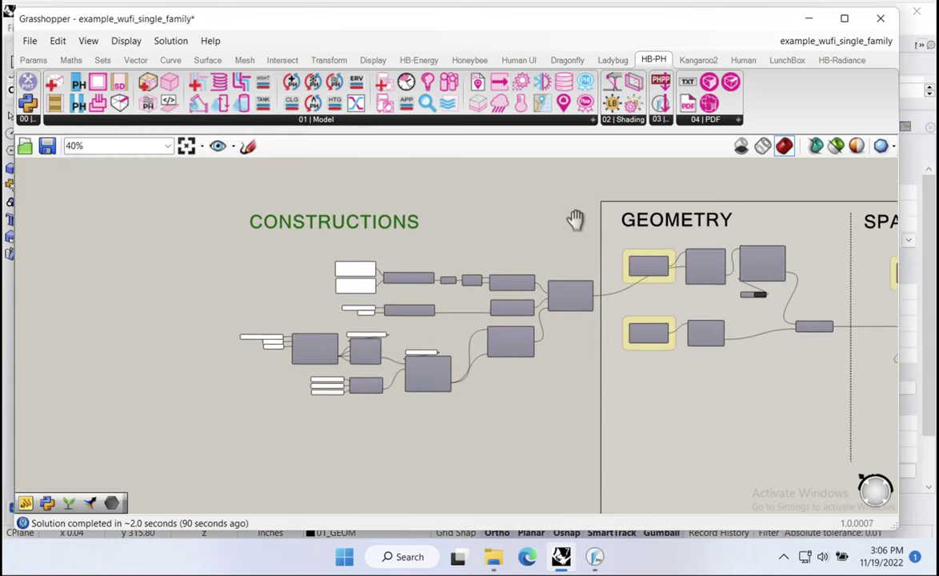
scroll(497, 212, down, 2)
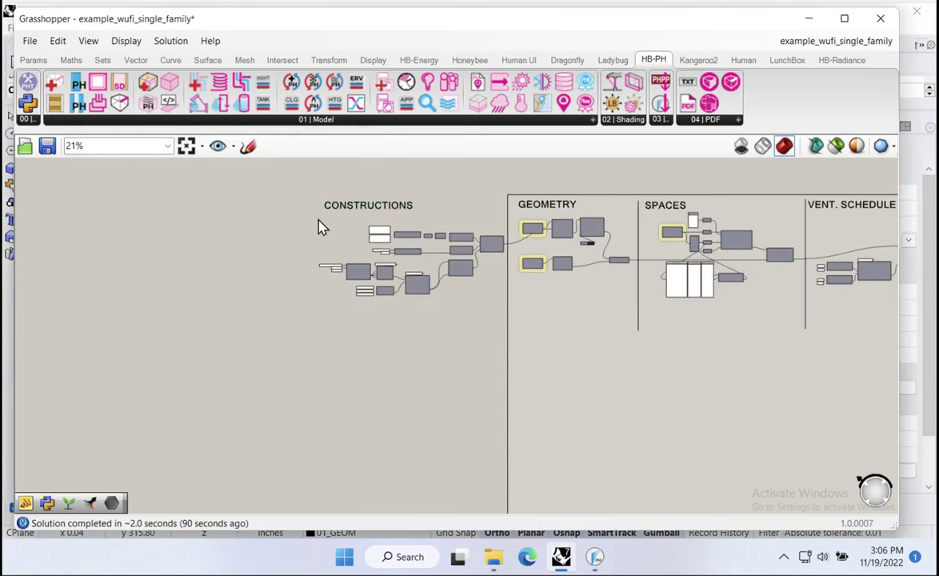
scroll(306, 225, down, 2)
alt+drag(306, 225, 435, 231)
scroll(629, 223, up, 3)
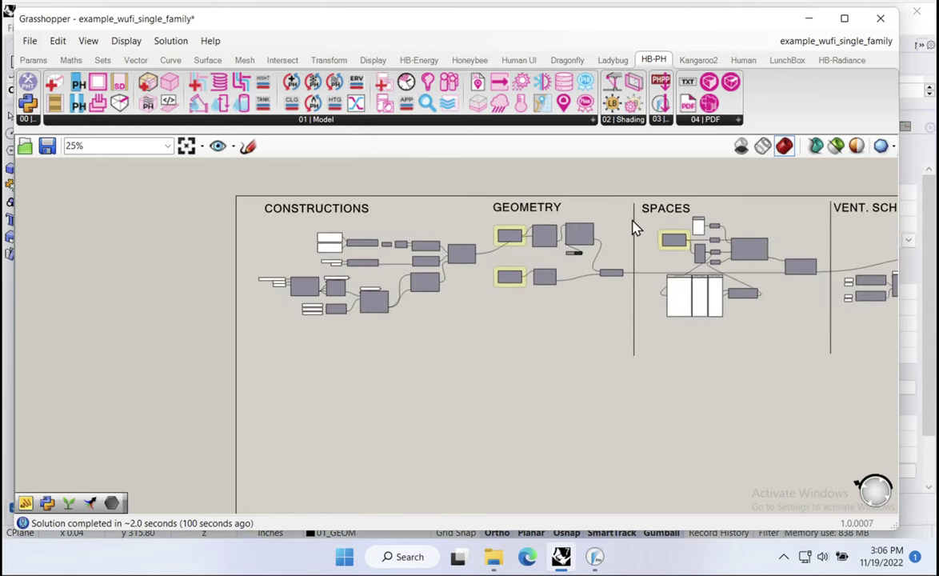
scroll(633, 227, up, 1)
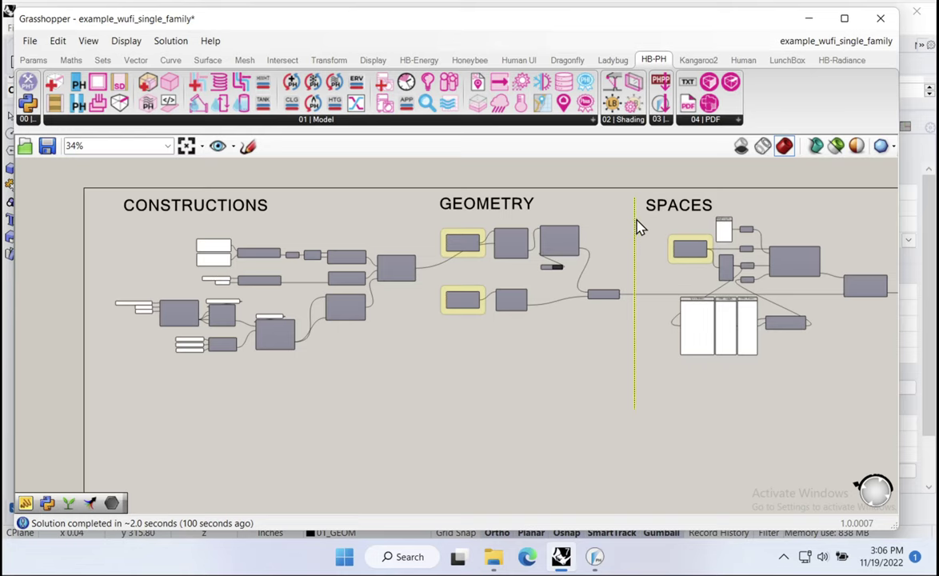
alt+drag(635, 227, 426, 220)
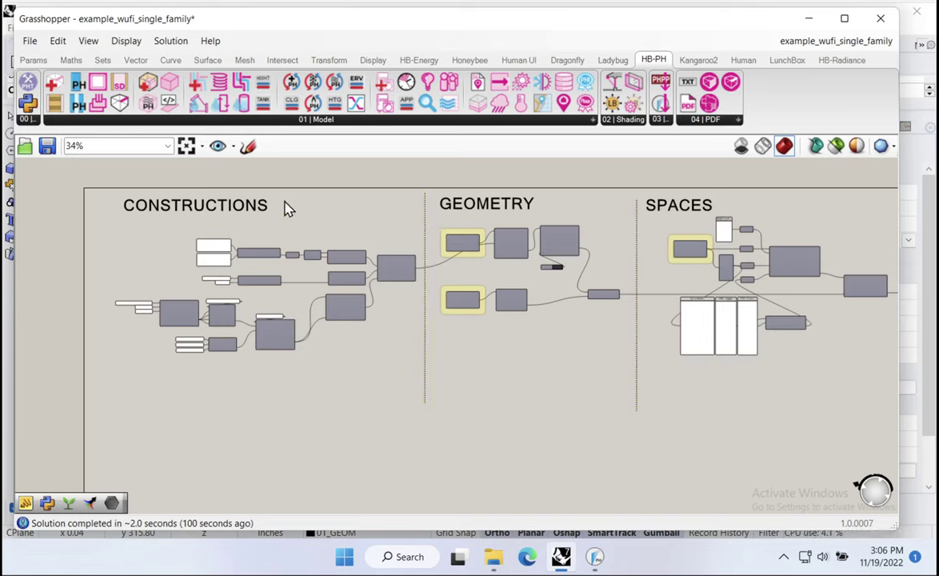
drag(266, 207, 254, 207)
click(317, 207)
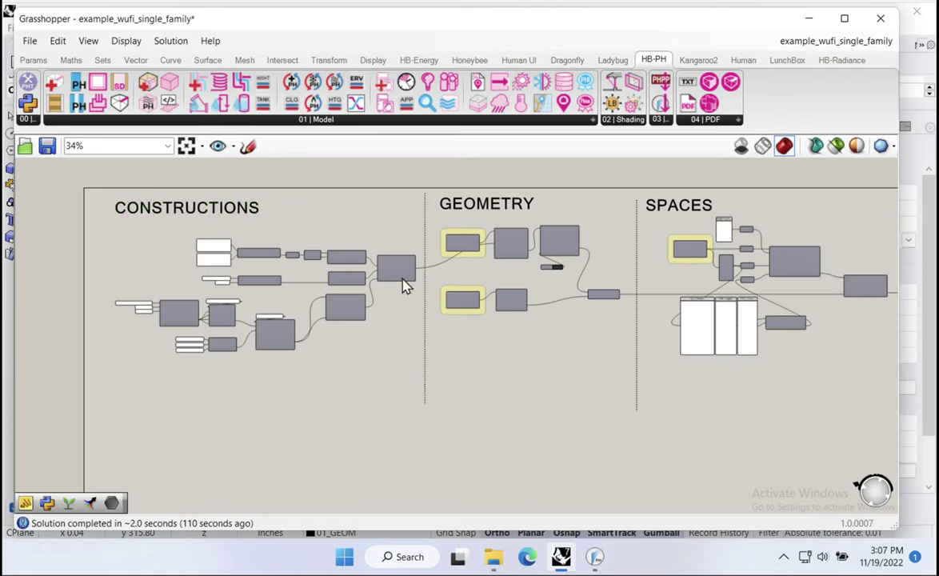
Pan out to show every section through EXPORT TO WUFI-XML.
right_drag(632, 247, 409, 261)
scroll(404, 262, down, 2)
right_drag(670, 264, 471, 262)
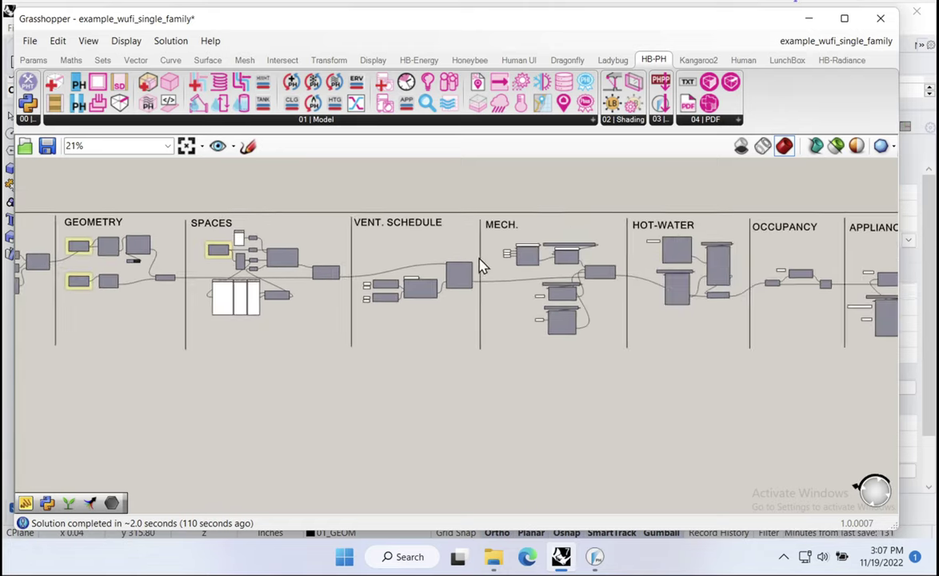
scroll(446, 251, down, 2)
right_drag(639, 247, 609, 254)
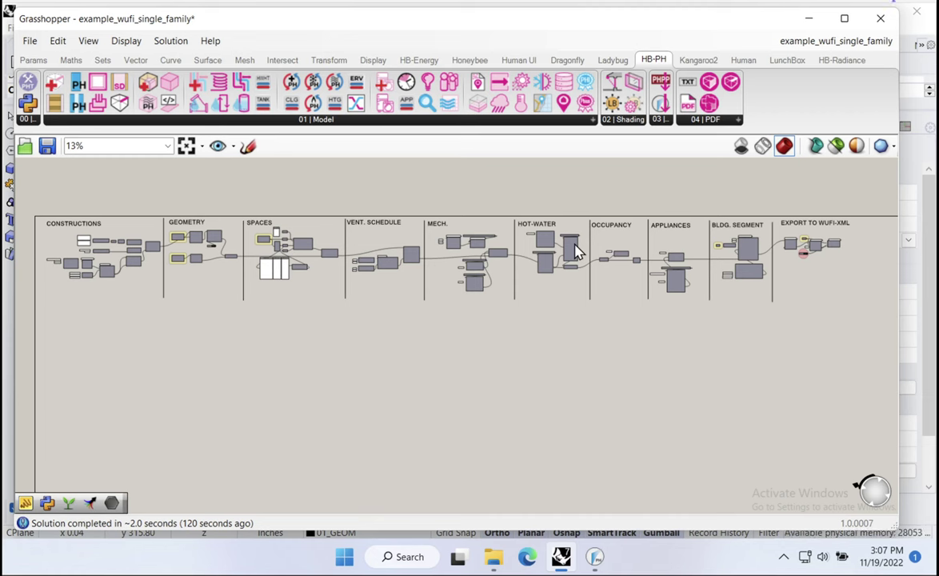
click(594, 557)
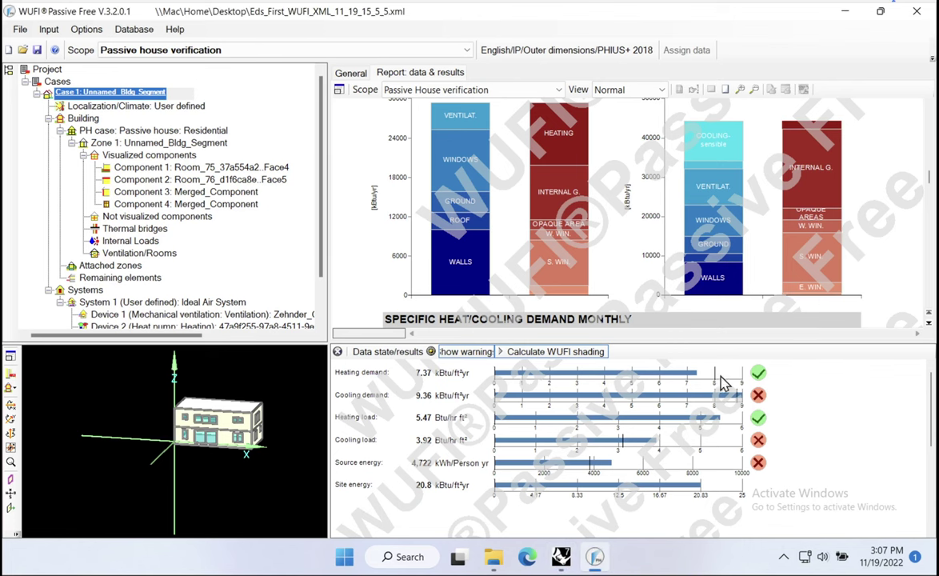